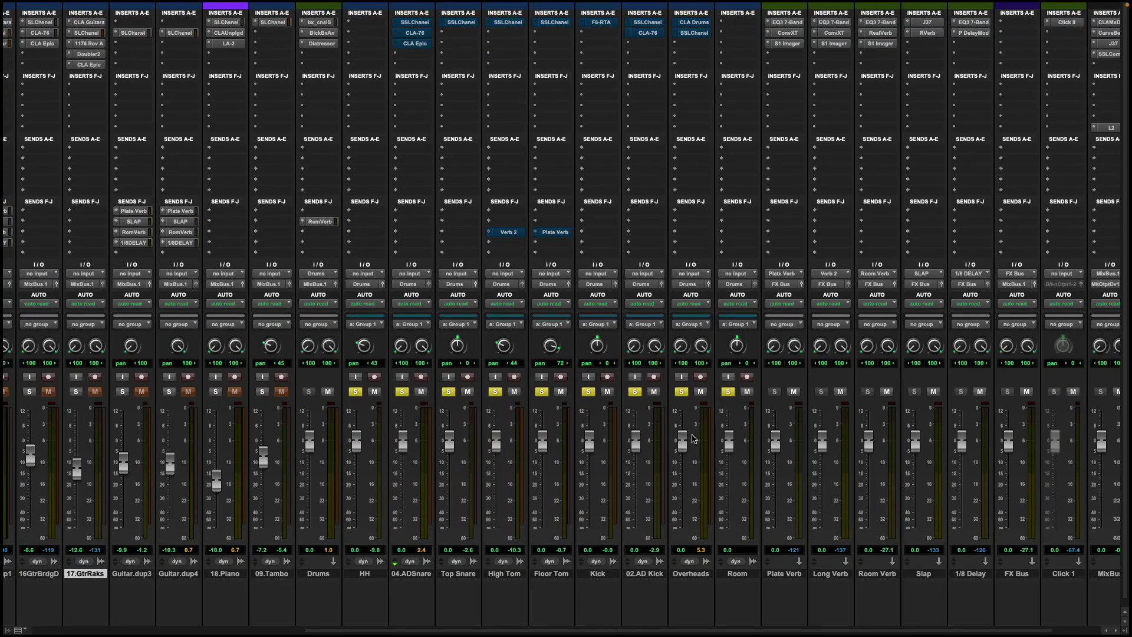
# Step: Start the mix playing and bring up the Edit window with the drum tracks
pyautogui.press('space')
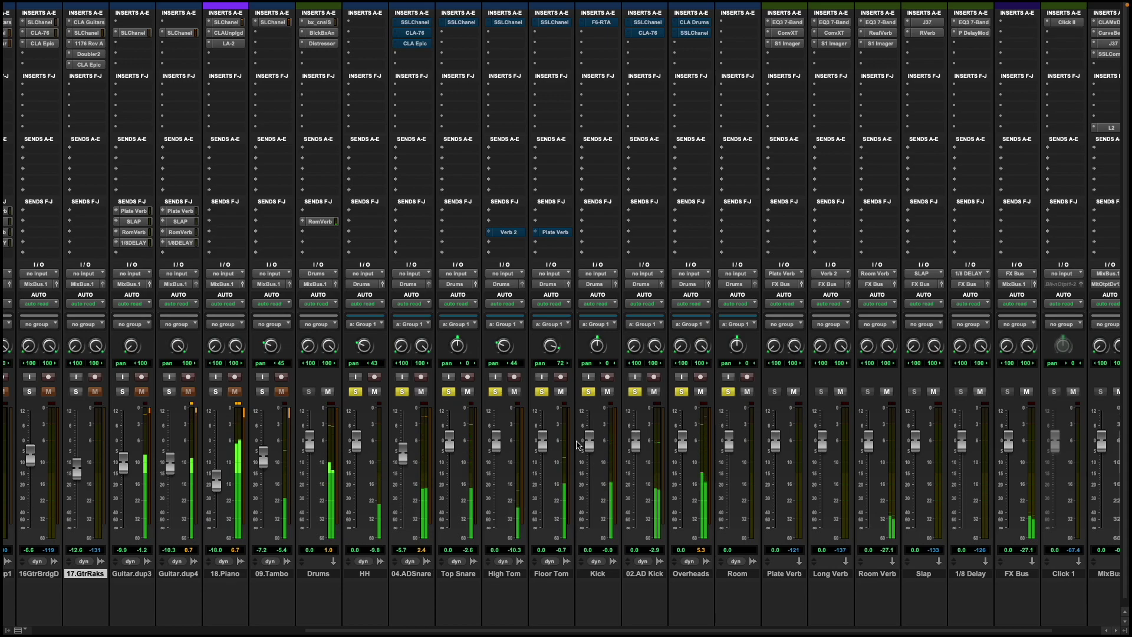
pyautogui.hotkey('ctrl', '=')
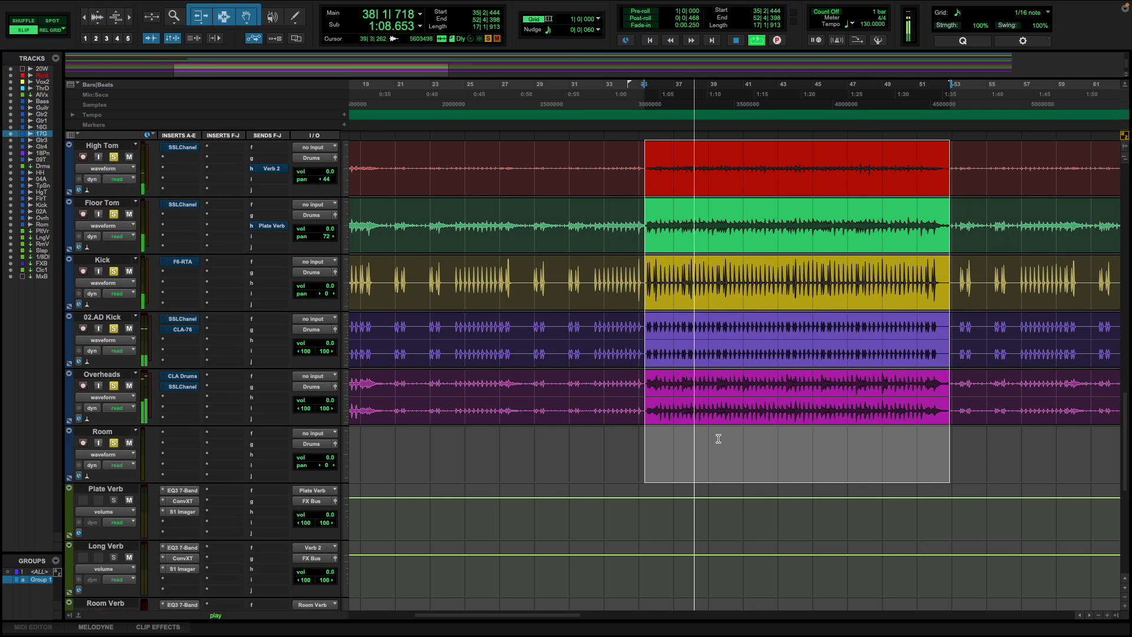
# Step: Pull the grouped drum faders all the way down in the mixer
pyautogui.hscroll(5, 718, 438)
pyautogui.scroll(-1, 718, 438)
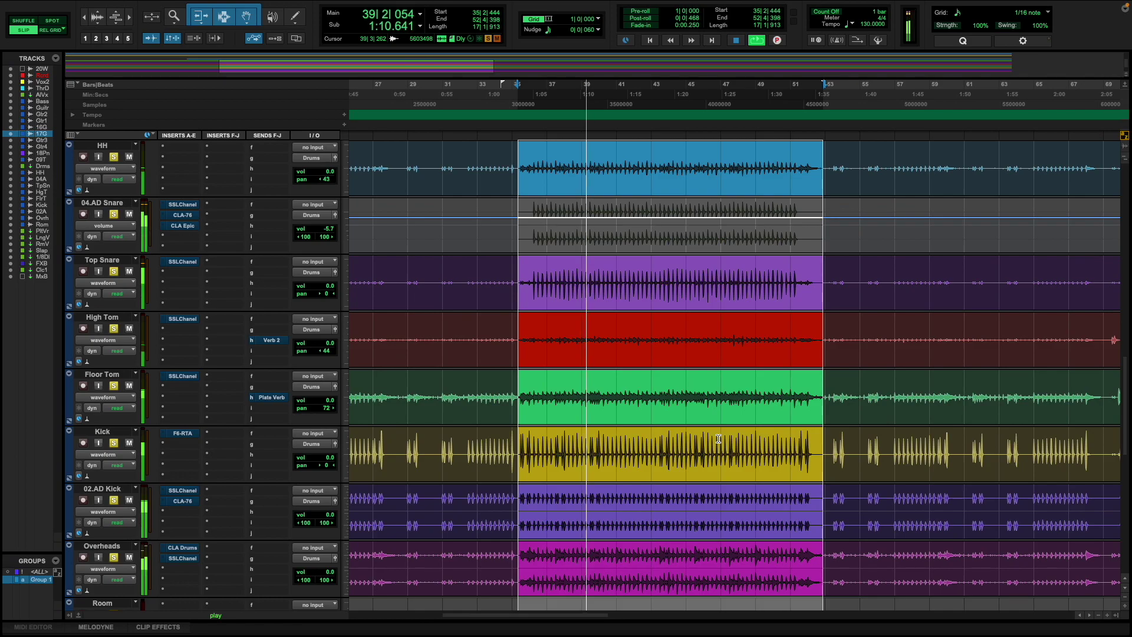
pyautogui.hotkey('ctrl', '=')
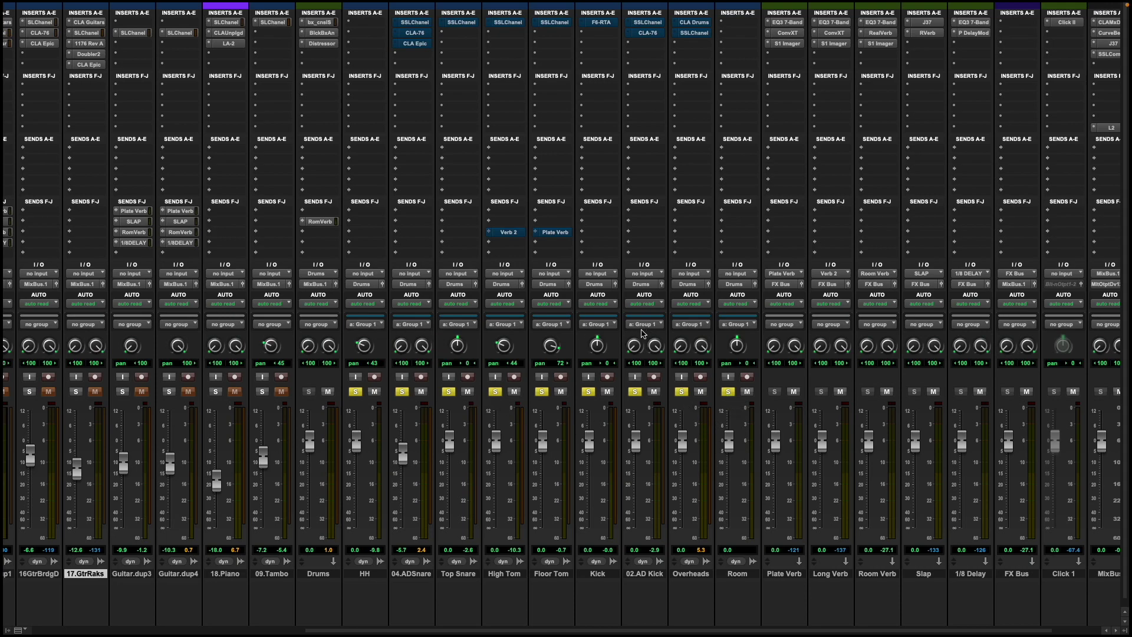
pyautogui.moveTo(497, 437); pyautogui.dragTo(506, 563)
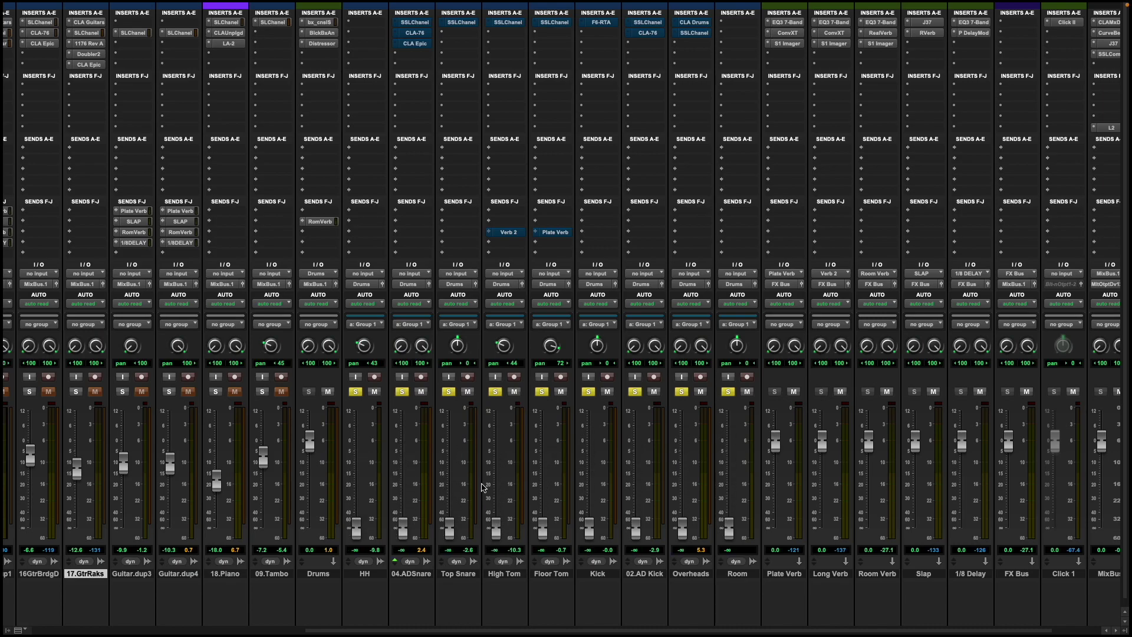
# Step: Zoom out and delete the 04.AD Snare clip's volume automation, then return to the mixer
pyautogui.hotkey('ctrl', 'Left')
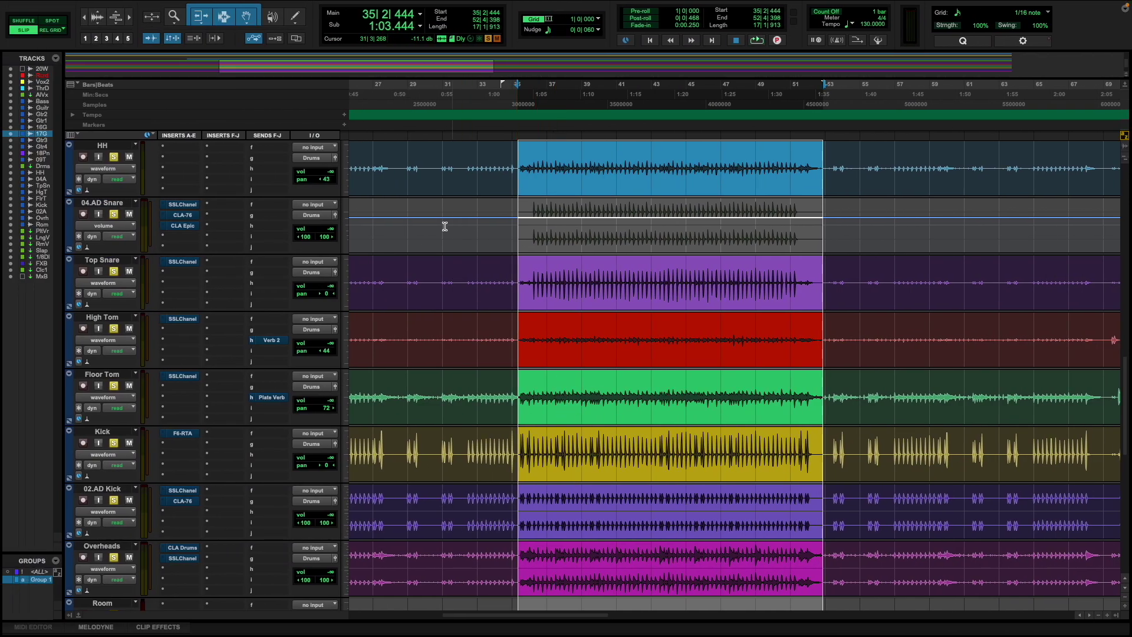
pyautogui.click(443, 230)
pyautogui.press('super+bracketleft')
pyautogui.press('super+bracketleft')
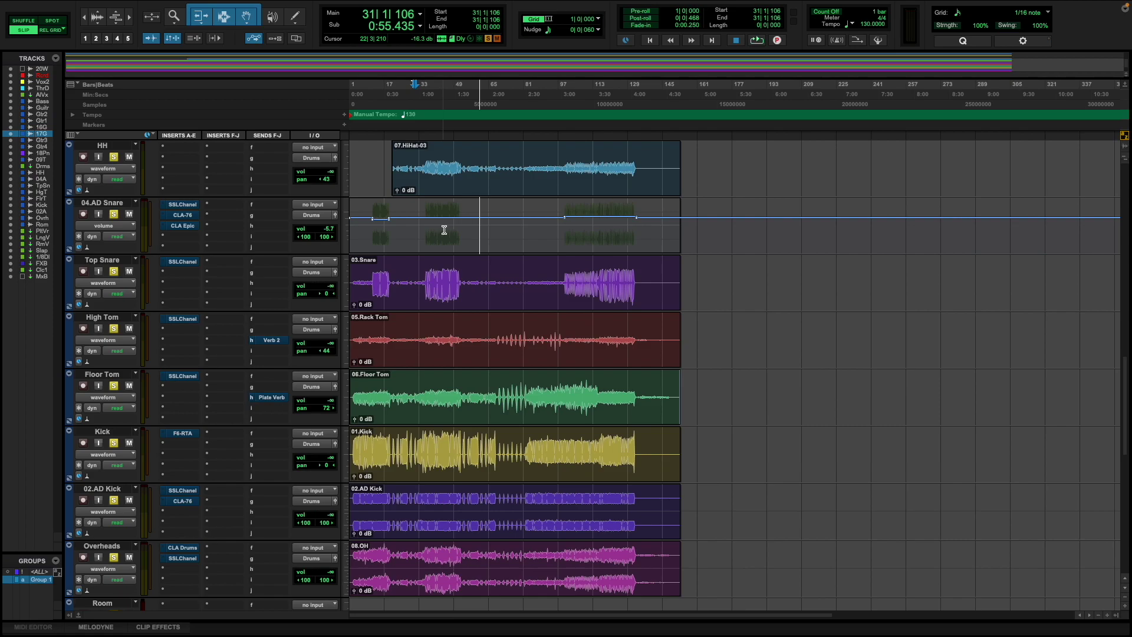
pyautogui.doubleClick(447, 229)
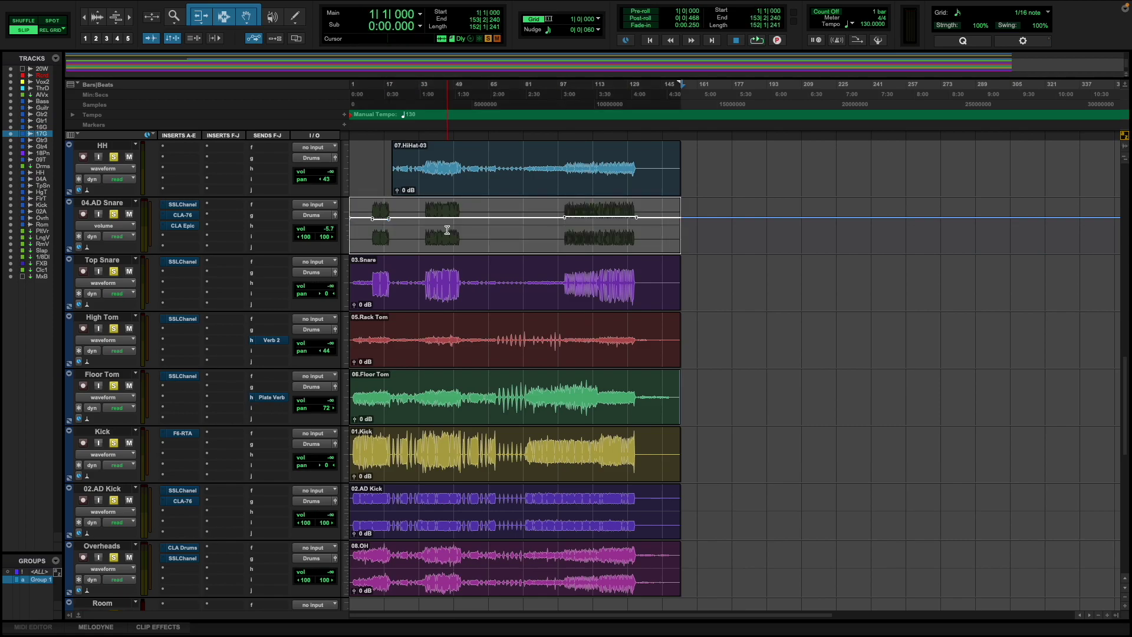
pyautogui.press('Delete')
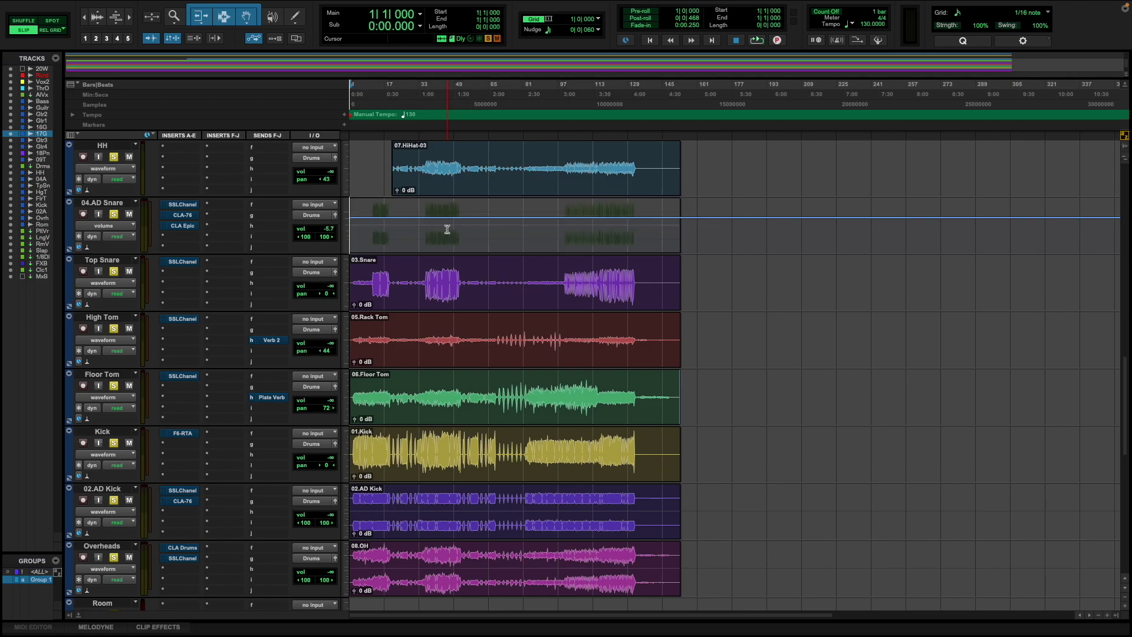
pyautogui.hotkey('ctrl', '=')
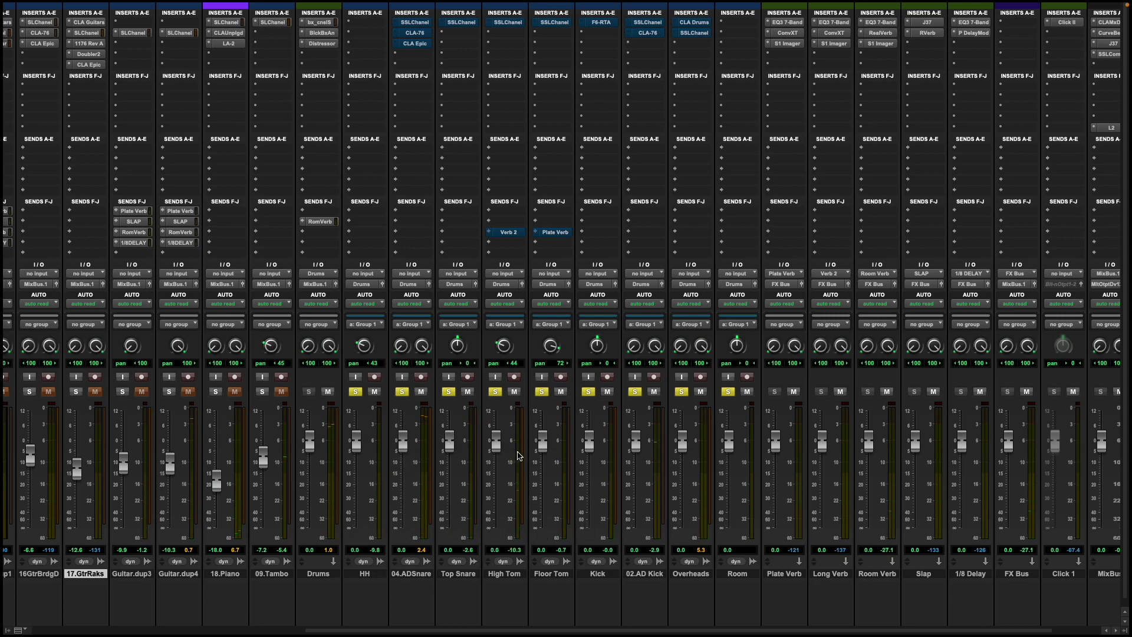
# Step: Select the High Tom, Floor Tom, Kick, 02.AD Kick and Overheads tracks in turn
pyautogui.click(502, 574)
pyautogui.click(551, 574)
pyautogui.click(589, 575)
pyautogui.click(650, 575)
pyautogui.click(682, 574)
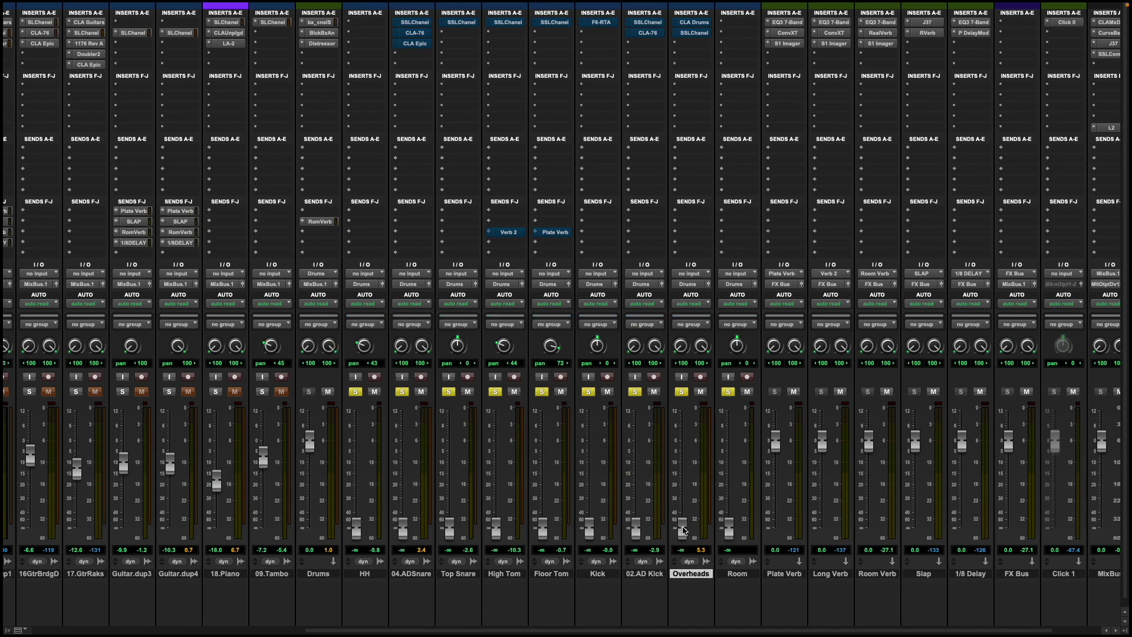
# Step: Reset Overheads to 0 dB, solo it during playback and settle it at -5.9 dB
pyautogui.keyDown('alt'); pyautogui.click(683, 528); pyautogui.keyUp('alt')
pyautogui.press('space')
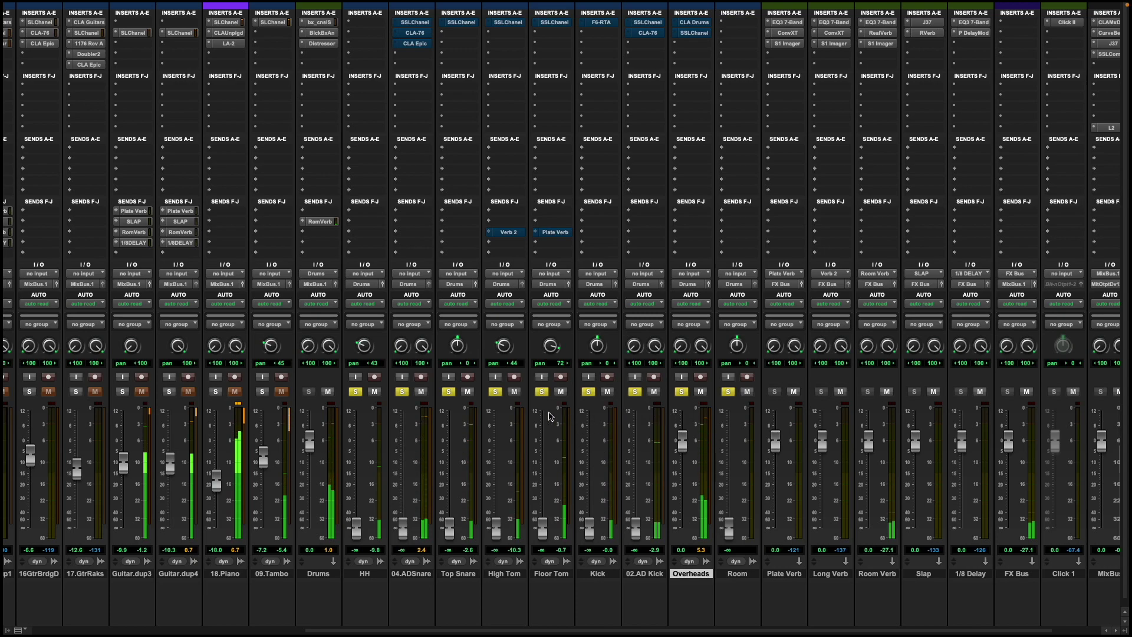
pyautogui.click(681, 391)
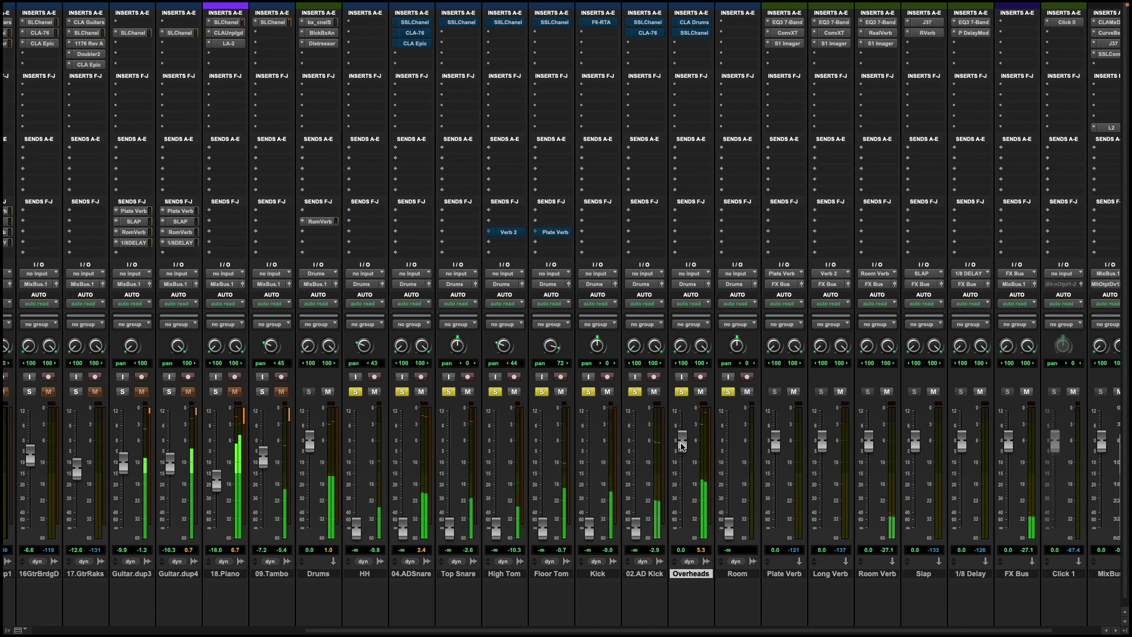
pyautogui.moveTo(682, 449); pyautogui.dragTo(682, 460)
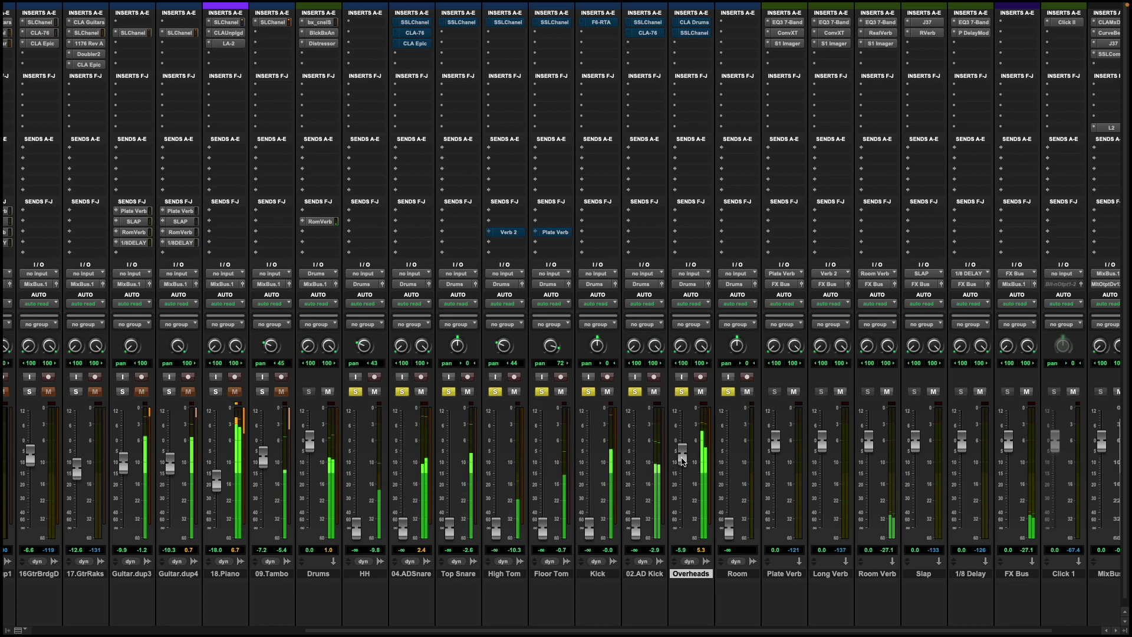
pyautogui.keyDown('shift'); pyautogui.keyDown('super'); pyautogui.click(230, 23); pyautogui.keyUp('super'); pyautogui.keyUp('shift')
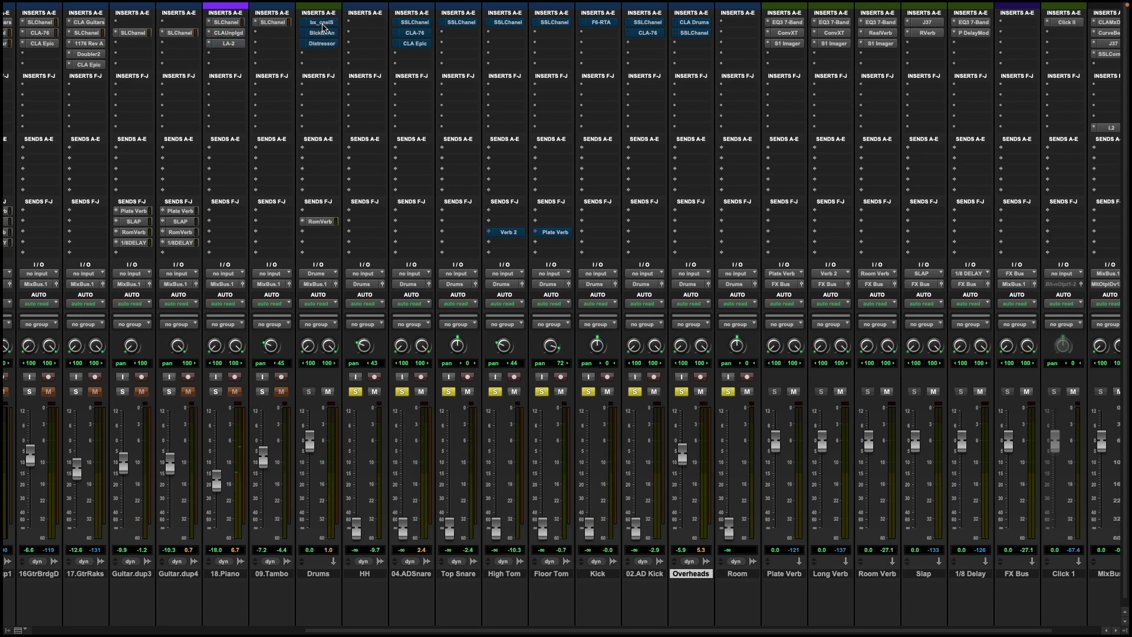
# Step: Boost the LF gain on the Drums bus SSL 4000 E channel plugin during playback
pyautogui.press('space')
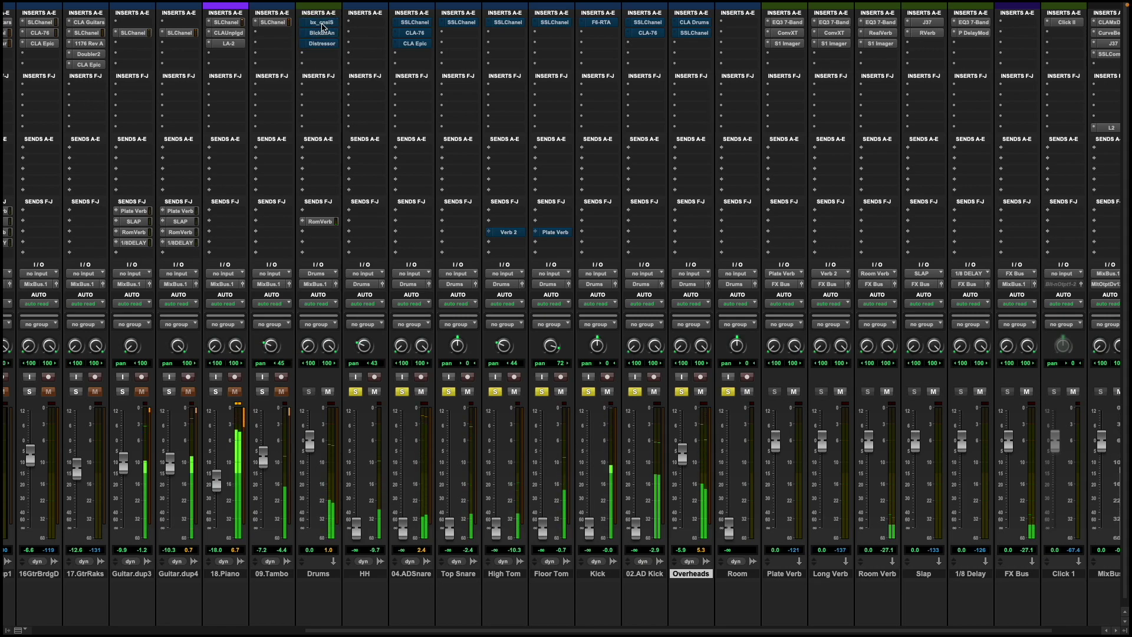
pyautogui.click(322, 24)
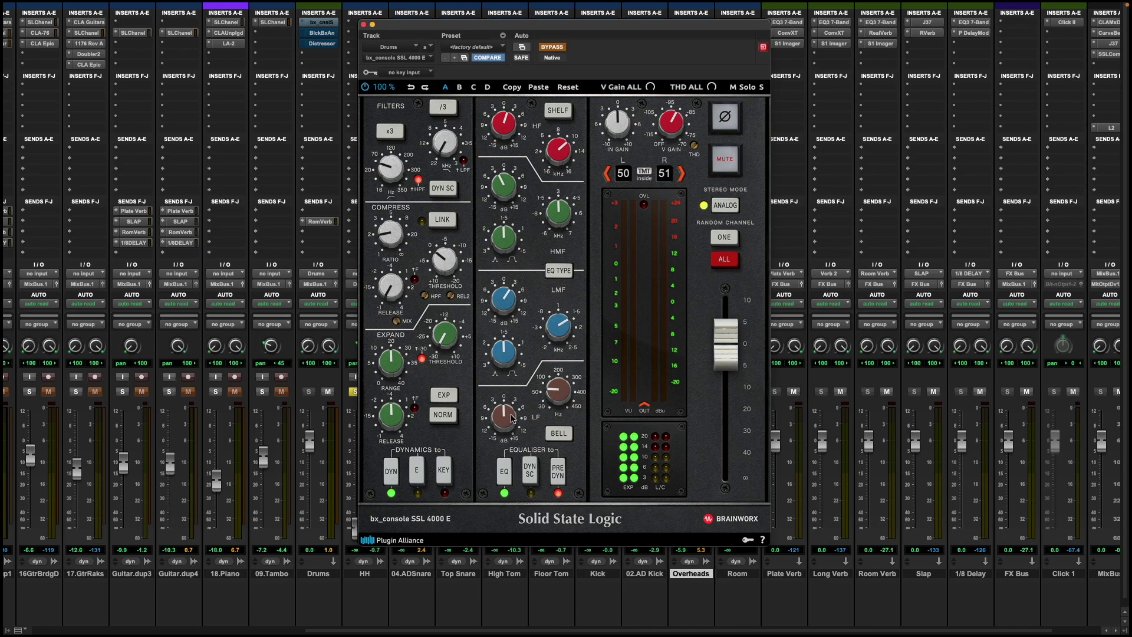
pyautogui.moveTo(504, 417); pyautogui.dragTo(505, 415)
pyautogui.click(364, 26)
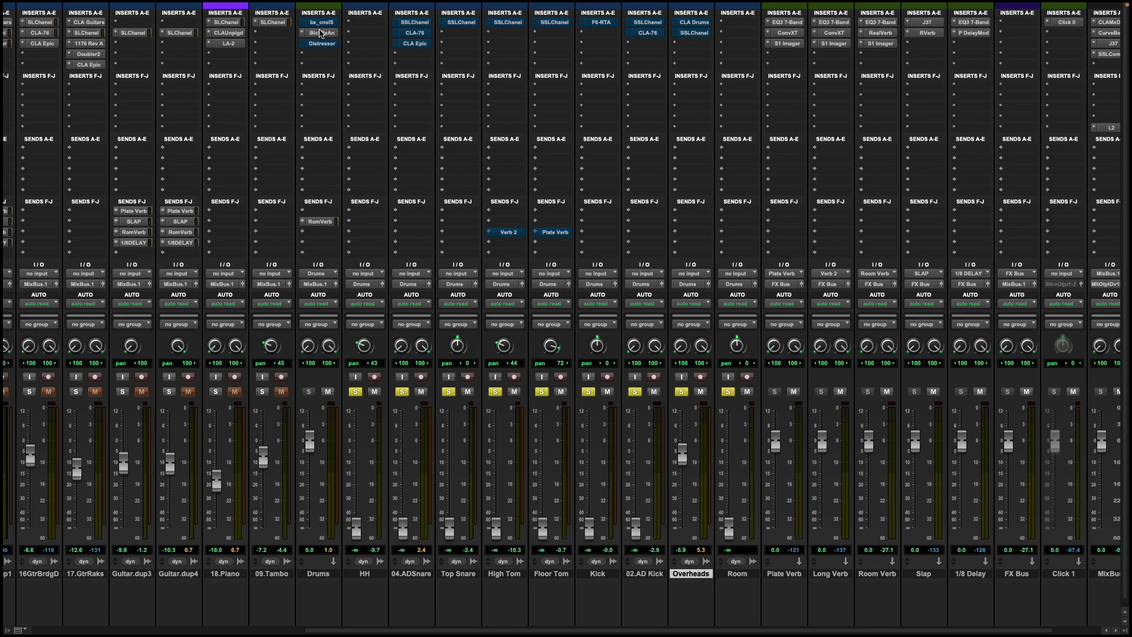
# Step: Check the Drums bus HG-2 and Distressor plugins, then close them
pyautogui.click(318, 33)
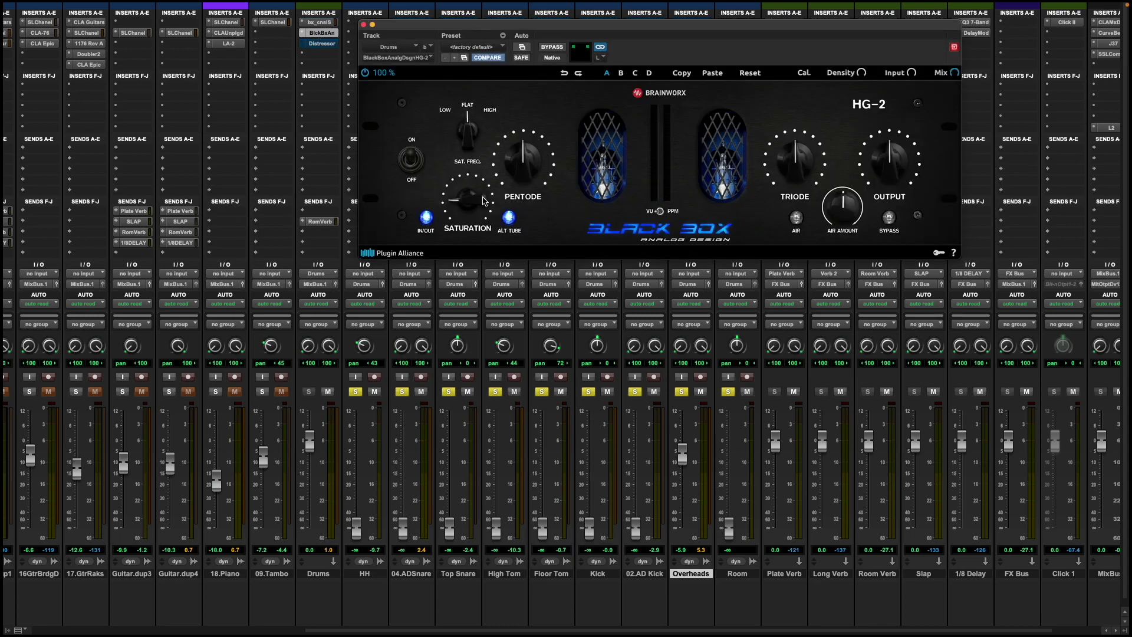
pyautogui.click(322, 44)
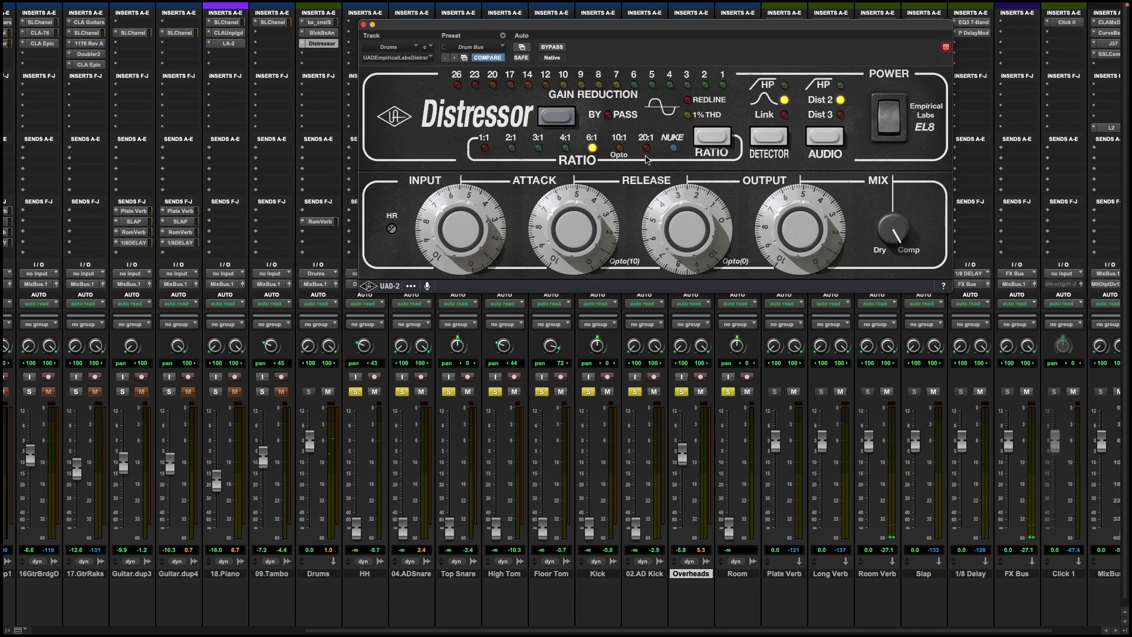
pyautogui.click(364, 25)
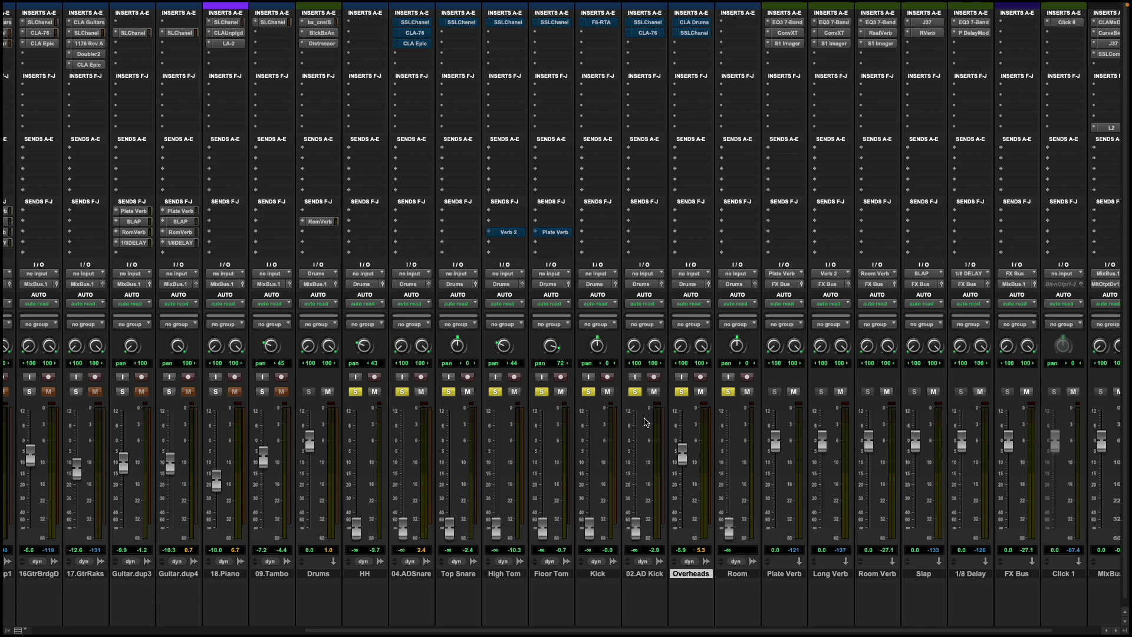
# Step: Lower the Overheads to about -10.1 dB while the drums play
pyautogui.press('space')
pyautogui.moveTo(681, 454); pyautogui.dragTo(681, 459)
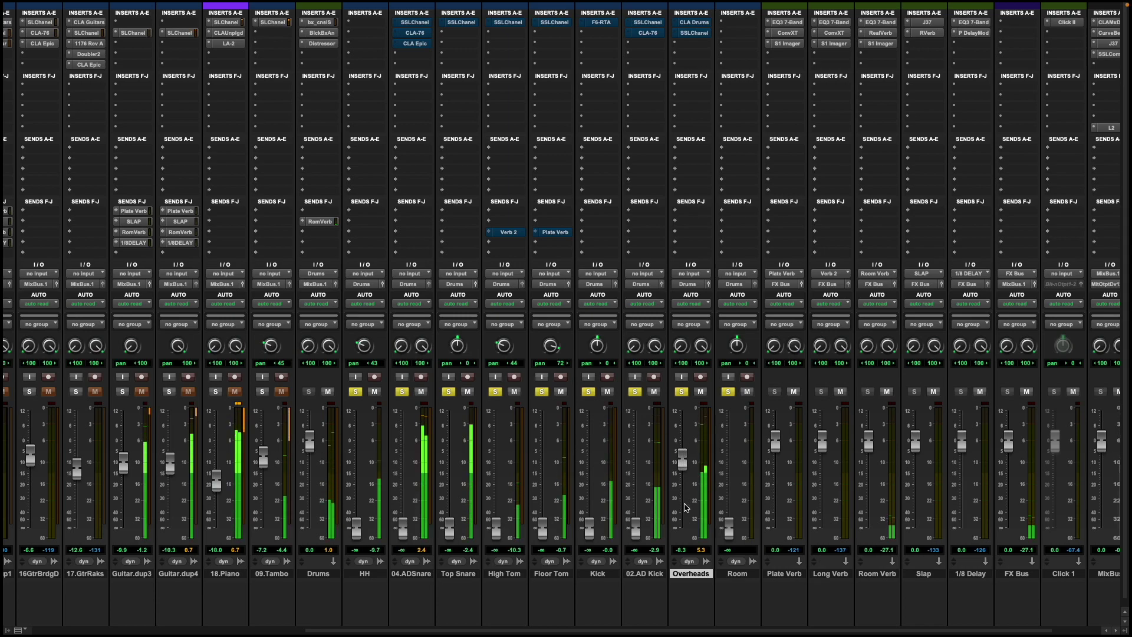
pyautogui.moveTo(682, 458); pyautogui.dragTo(685, 467)
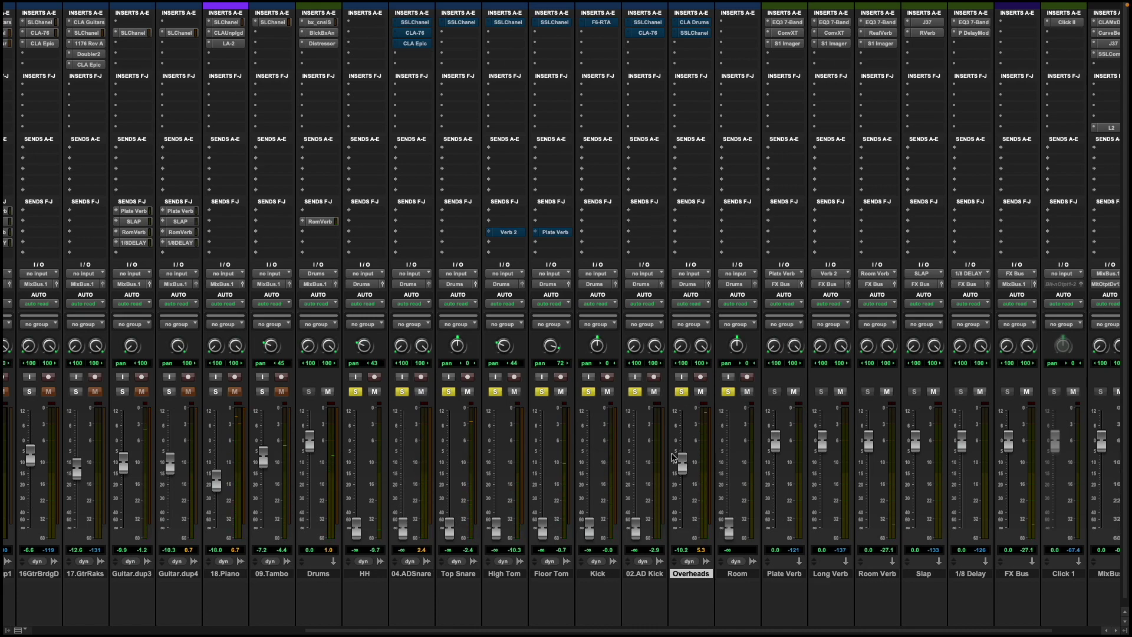
# Step: Bring up Kick and 02.AD Kick, settling 02.AD Kick near -7.5 dB and Overheads near -10.5 dB
pyautogui.click(636, 395)
pyautogui.click(636, 394)
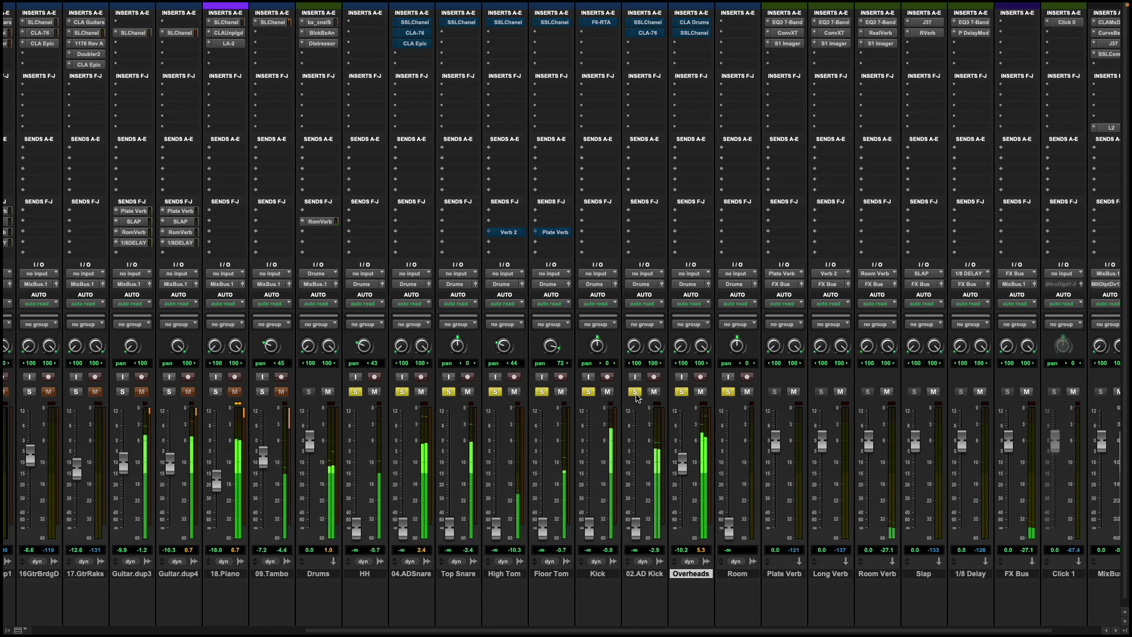
pyautogui.moveTo(636, 525); pyautogui.dragTo(638, 456)
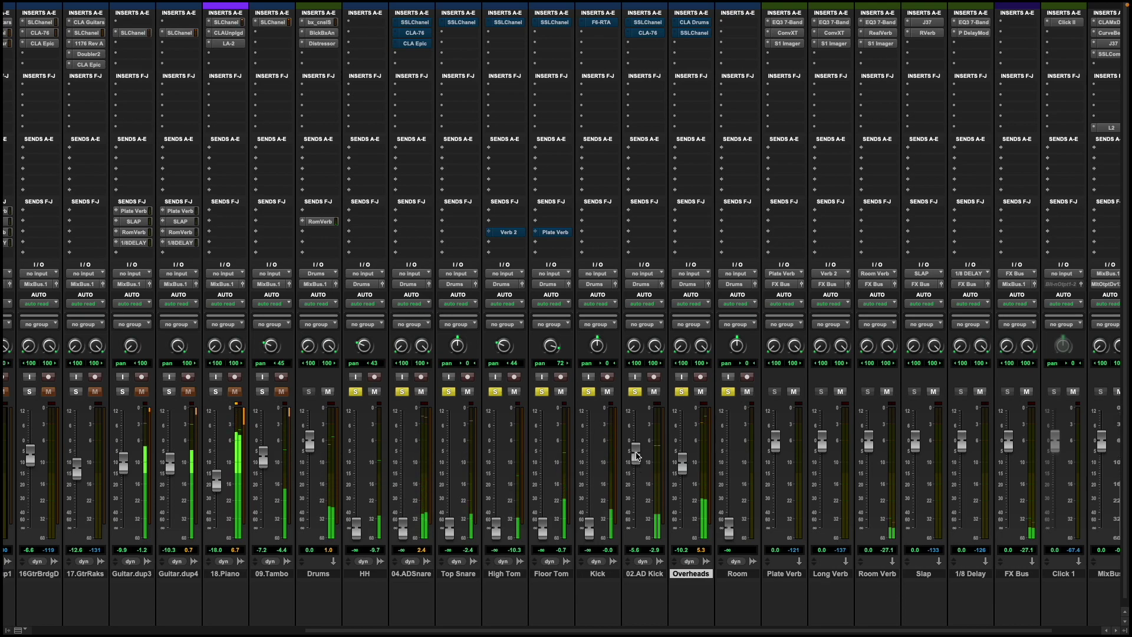
pyautogui.moveTo(589, 526); pyautogui.dragTo(590, 471)
pyautogui.moveTo(686, 462)
pyautogui.mouseDown()
pyautogui.moveTo(682, 471)
pyautogui.moveTo(682, 457)
pyautogui.mouseUp()
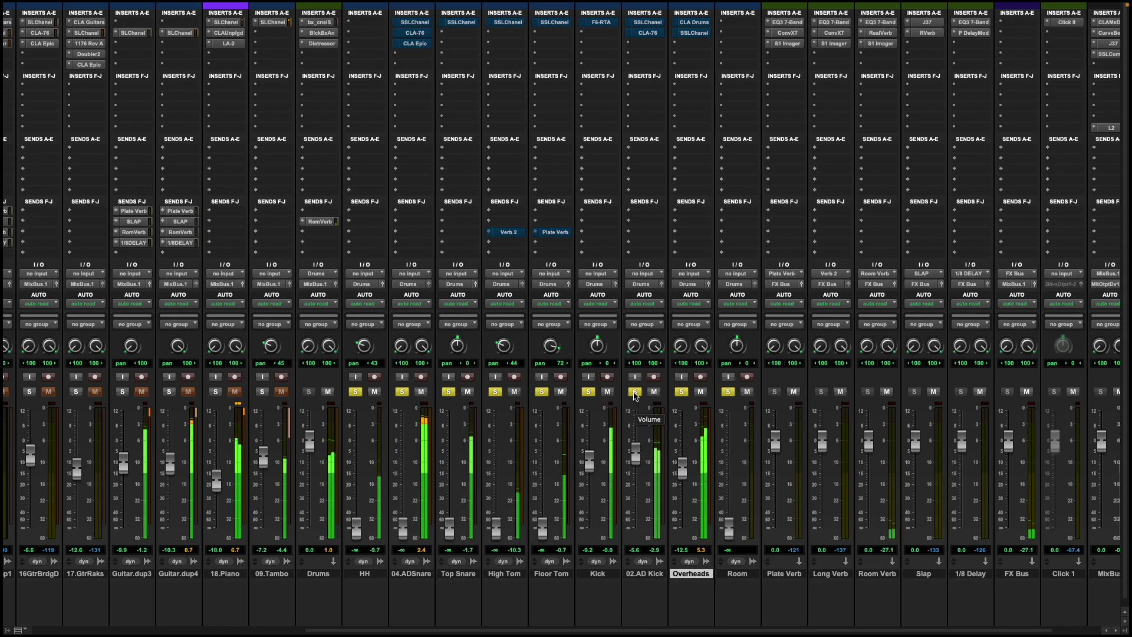
pyautogui.moveTo(632, 447); pyautogui.dragTo(633, 454)
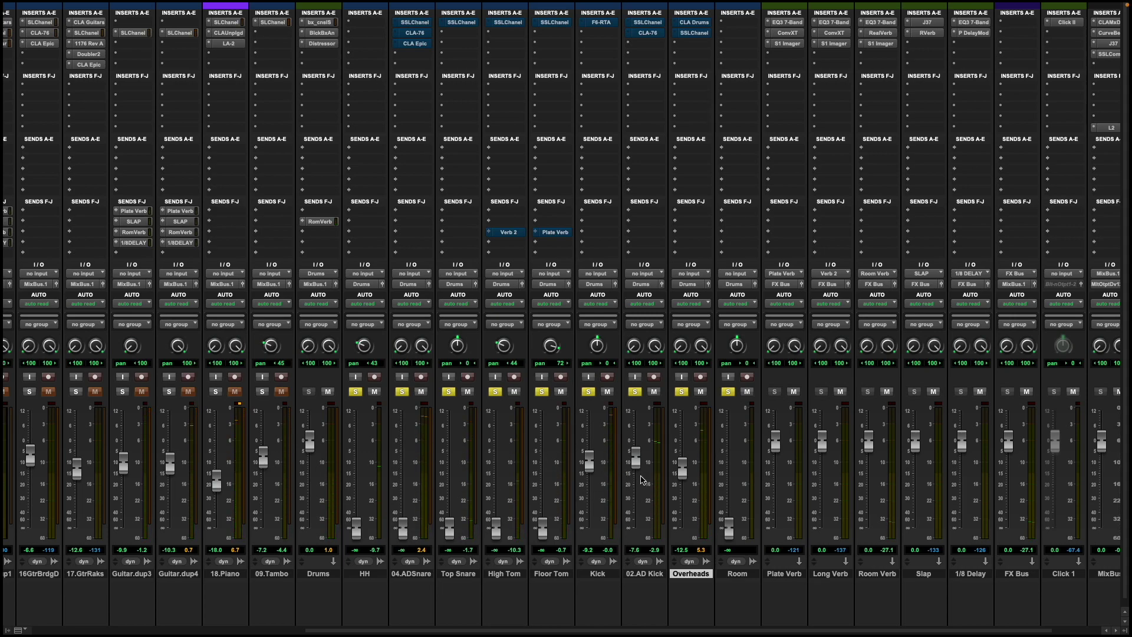
# Step: Set 04.ADSnare to about -8 dB and Top Snare to about -10 dB
pyautogui.press('space')
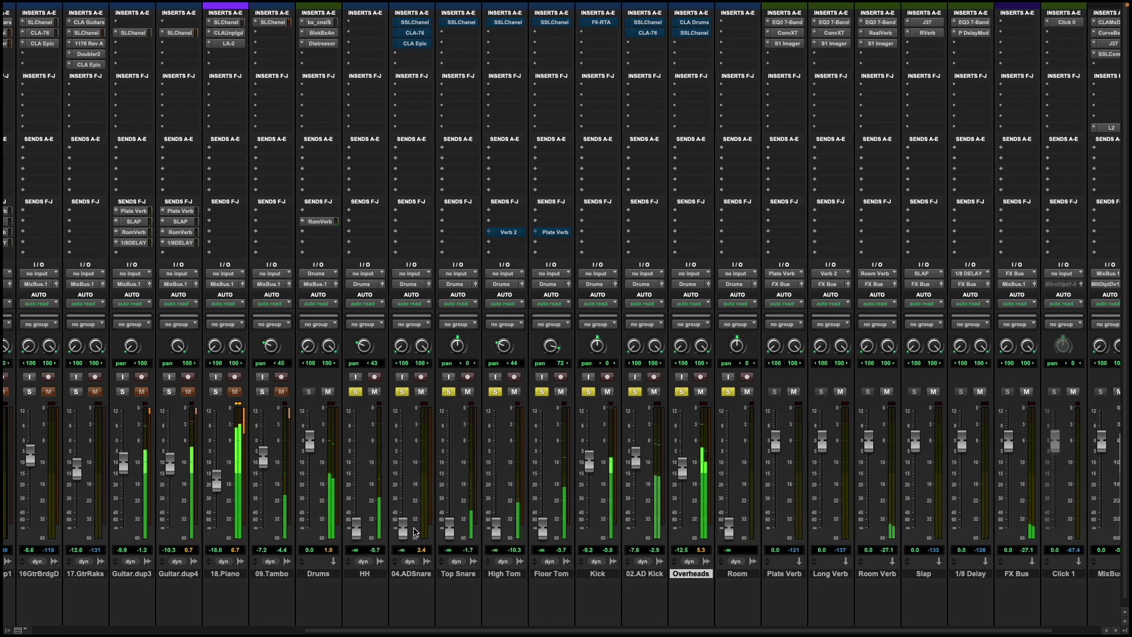
pyautogui.keyDown('alt'); pyautogui.click(407, 532); pyautogui.keyUp('alt')
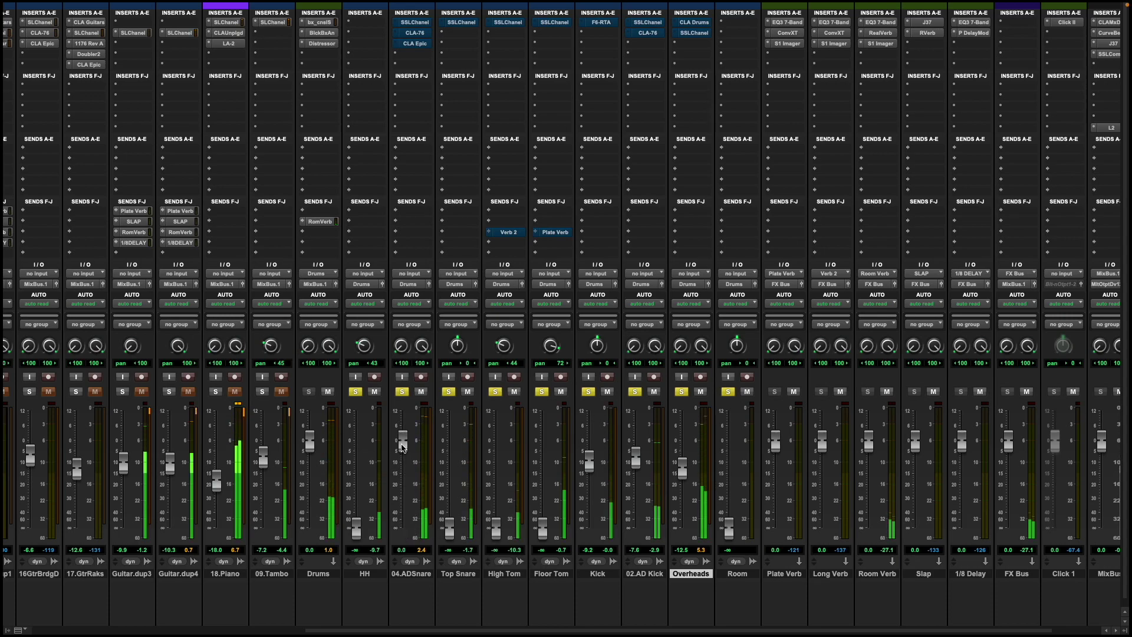
pyautogui.moveTo(403, 443); pyautogui.dragTo(404, 471)
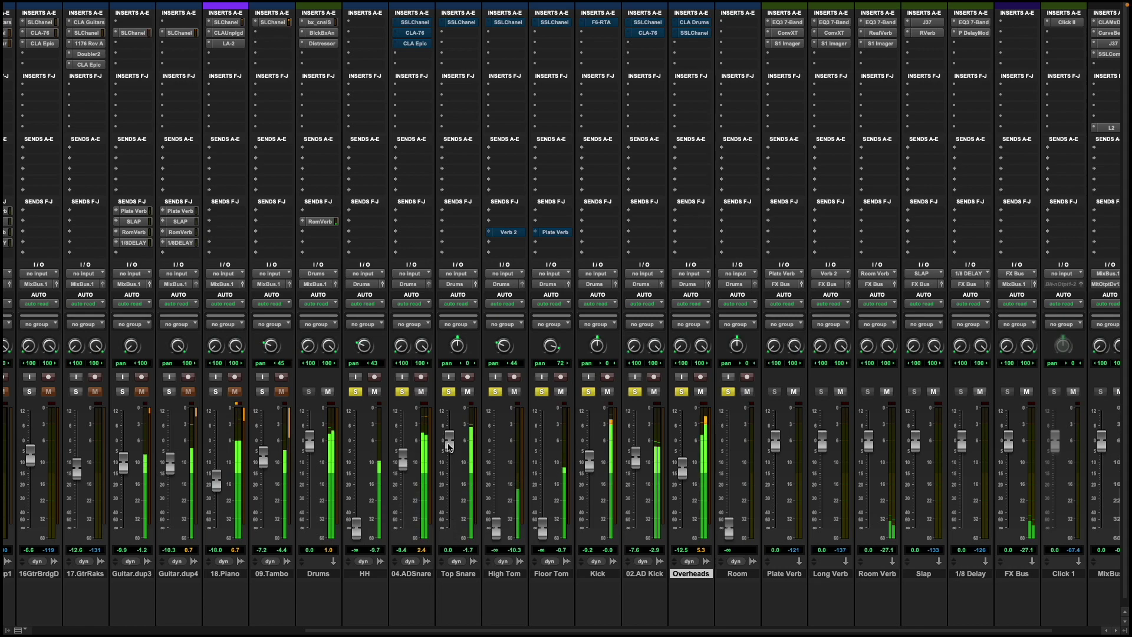
pyautogui.moveTo(452, 455); pyautogui.dragTo(451, 457)
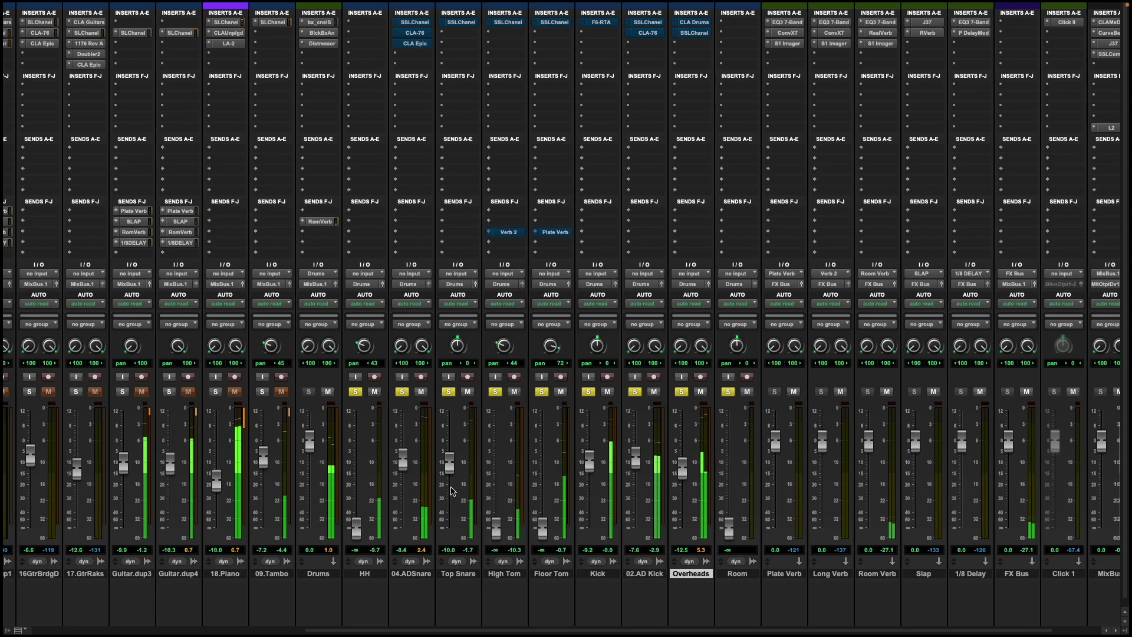
pyautogui.click(449, 392)
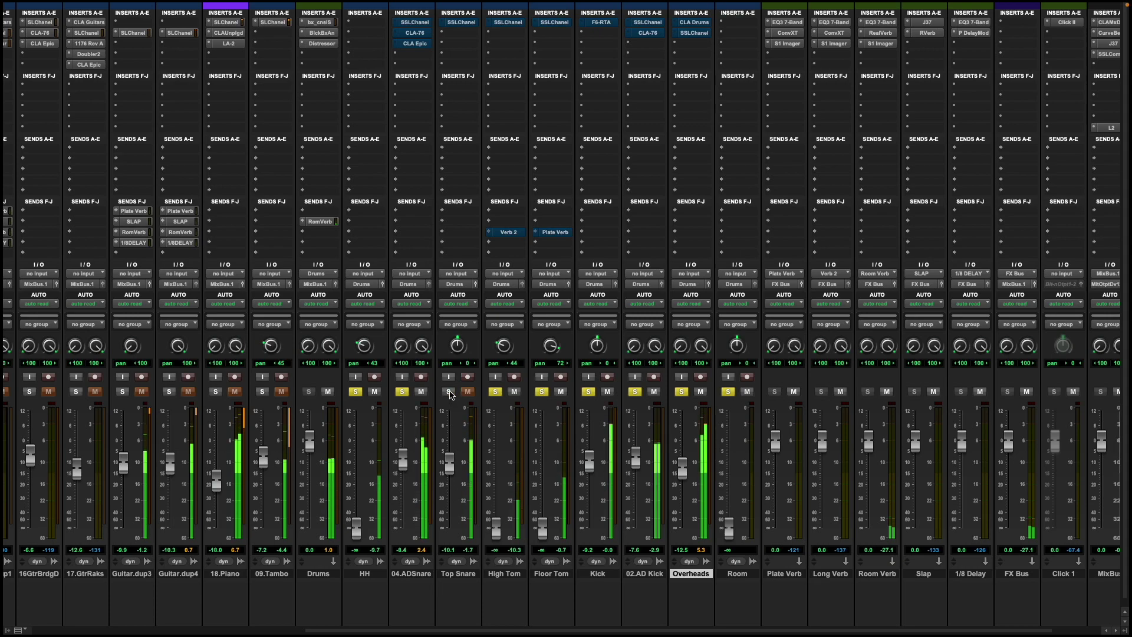
pyautogui.click(449, 392)
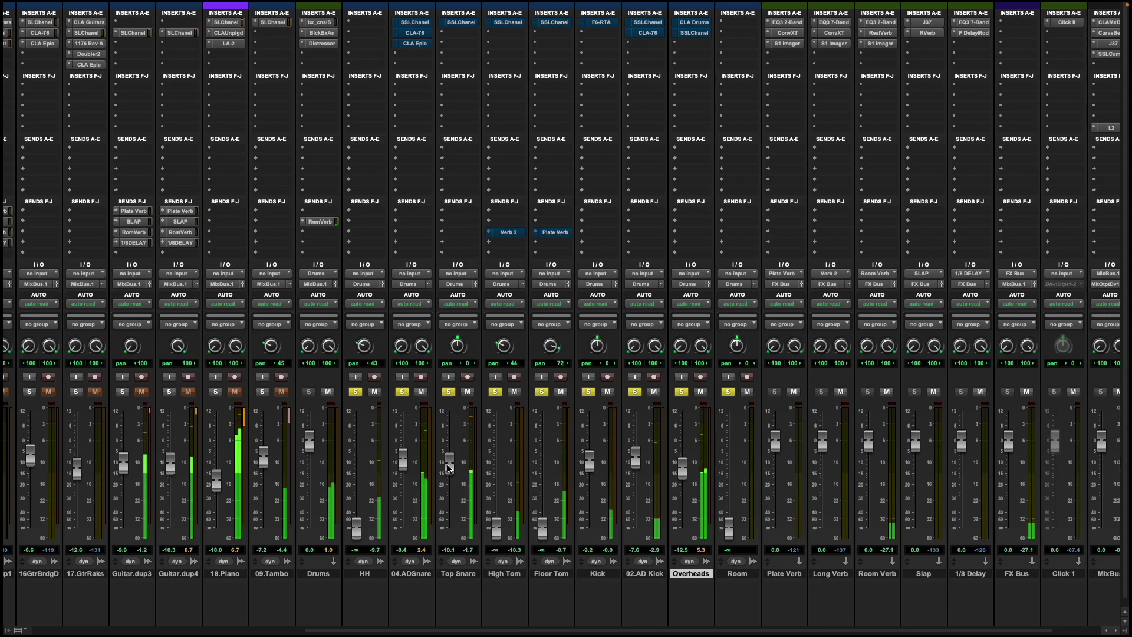
# Step: Compare the two kick tracks by soloing, then raise Kick to around -7 dB
pyautogui.click(635, 392)
pyautogui.click(635, 393)
pyautogui.click(588, 392)
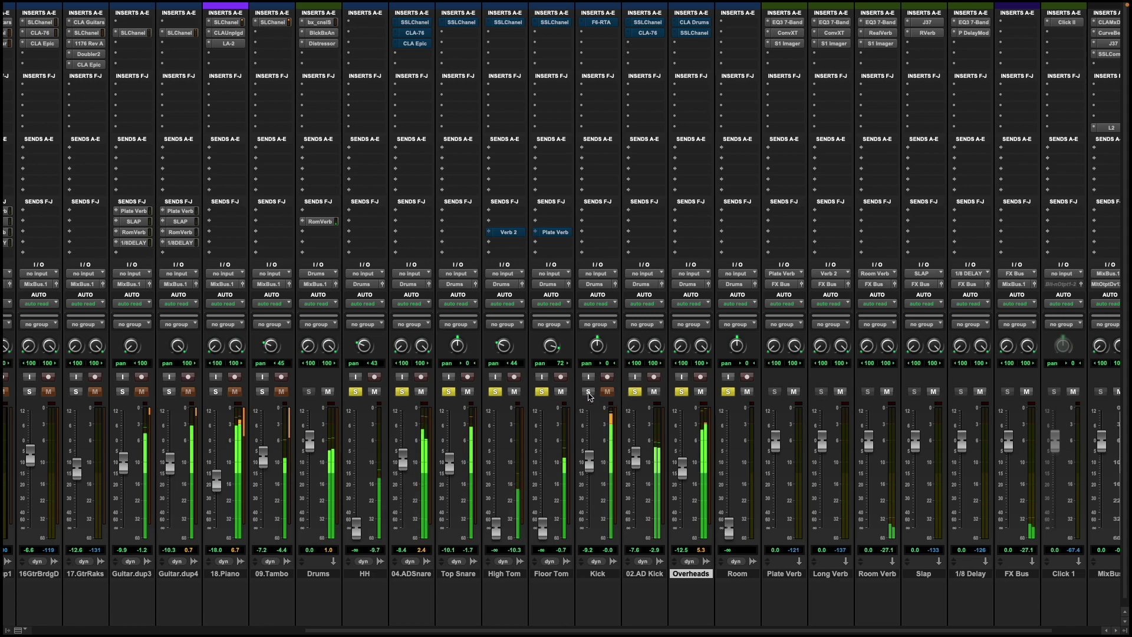
pyautogui.click(589, 393)
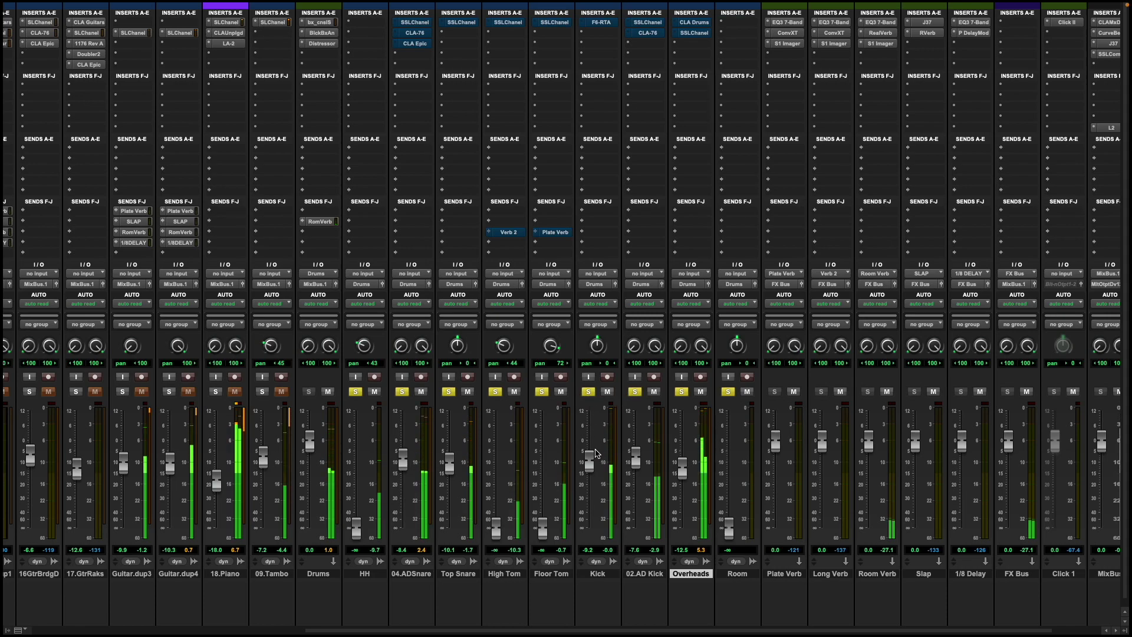
pyautogui.moveTo(589, 463)
pyautogui.mouseDown()
pyautogui.moveTo(590, 443)
pyautogui.moveTo(588, 465)
pyautogui.mouseUp()
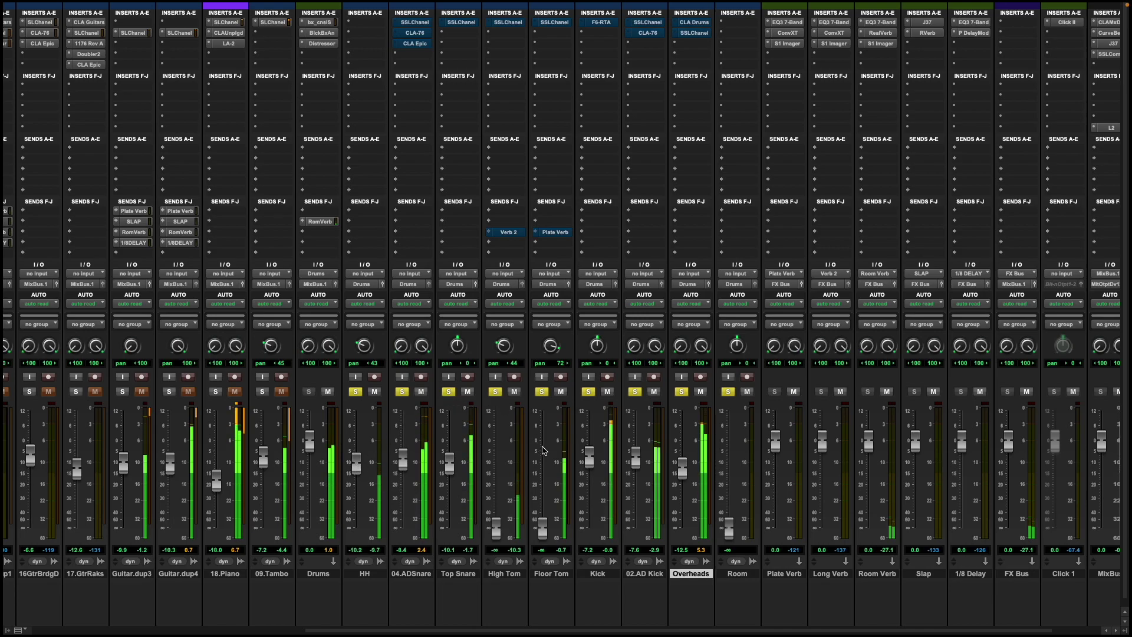
# Step: Select and play bars 69–81 on High Tom and Floor Tom in the Edit window
pyautogui.hotkey('ctrl', '=')
pyautogui.hscroll(15, 726, 398)
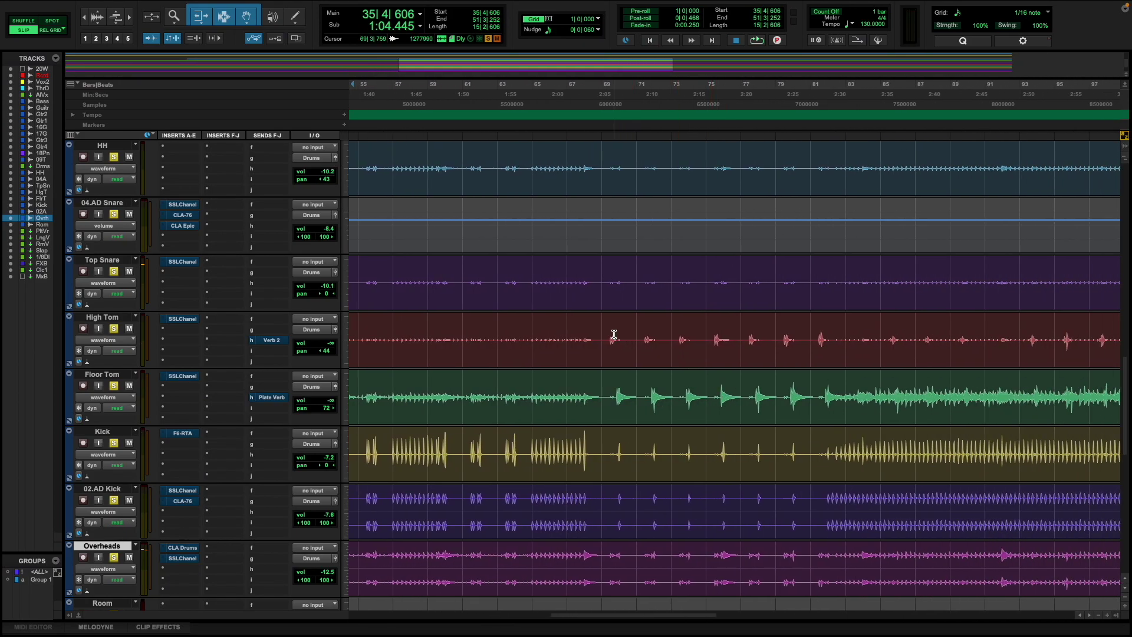
pyautogui.moveTo(607, 333); pyautogui.dragTo(816, 395)
pyautogui.press('space')
pyautogui.hotkey('ctrl', '=')
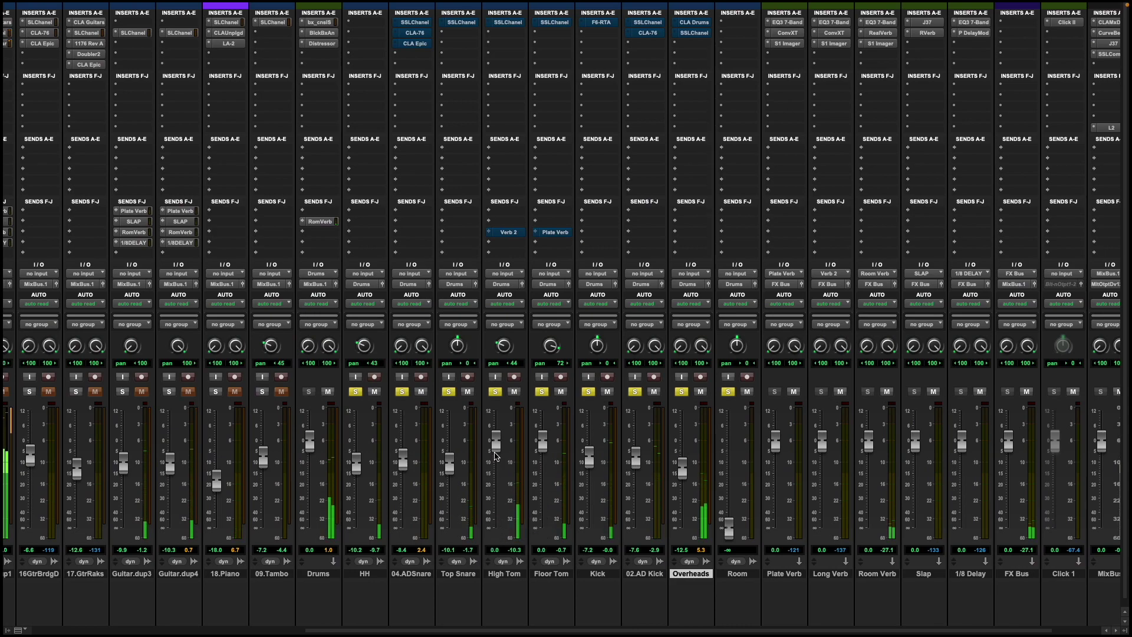
# Step: Set the High Tom to -5.1 dB and check the Drums bus Room Verb send level
pyautogui.moveTo(496, 445); pyautogui.dragTo(497, 447)
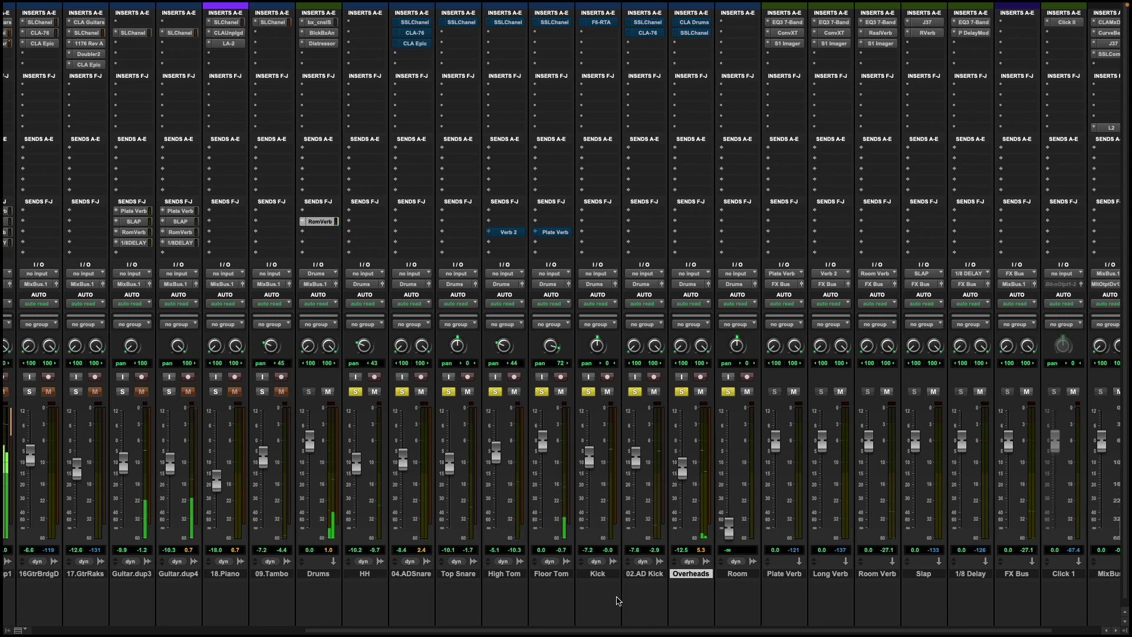
pyautogui.click(320, 221)
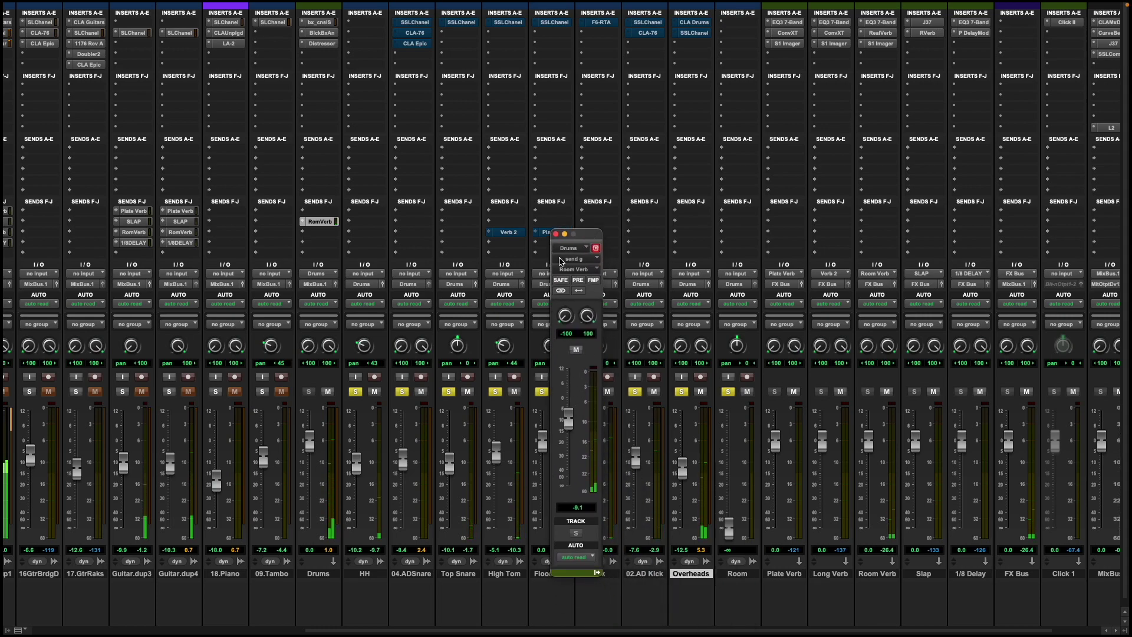
pyautogui.click(556, 234)
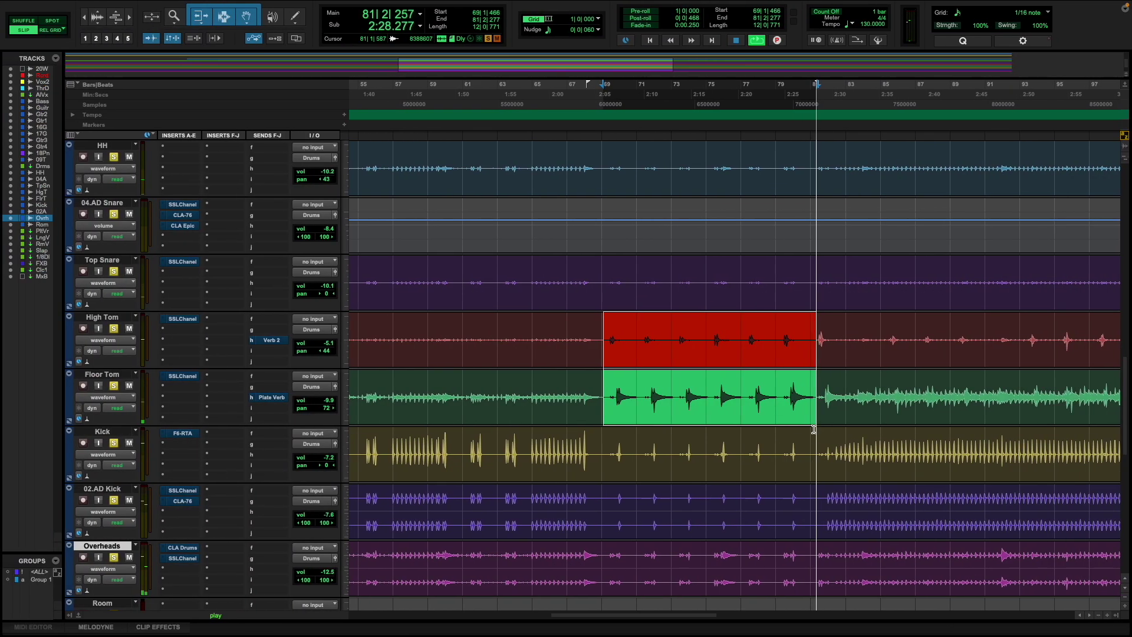
# Step: Play a later Floor Tom section, then stop and set the play position there
pyautogui.moveTo(639, 389); pyautogui.dragTo(779, 388)
pyautogui.press('space')
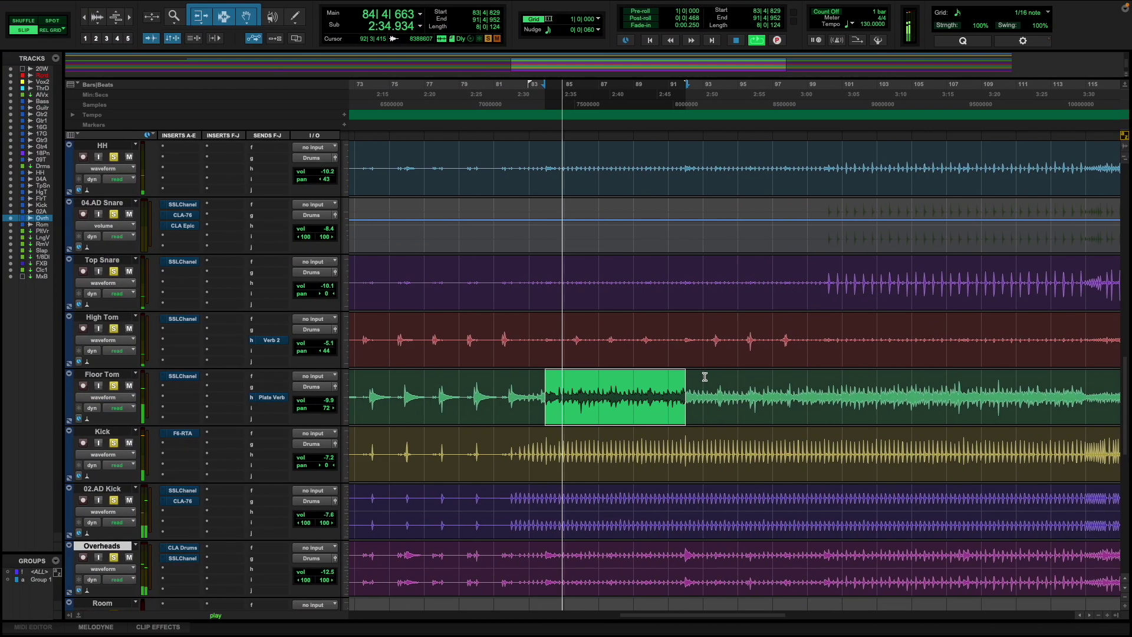
pyautogui.hscroll(5, 704, 377)
pyautogui.press('space')
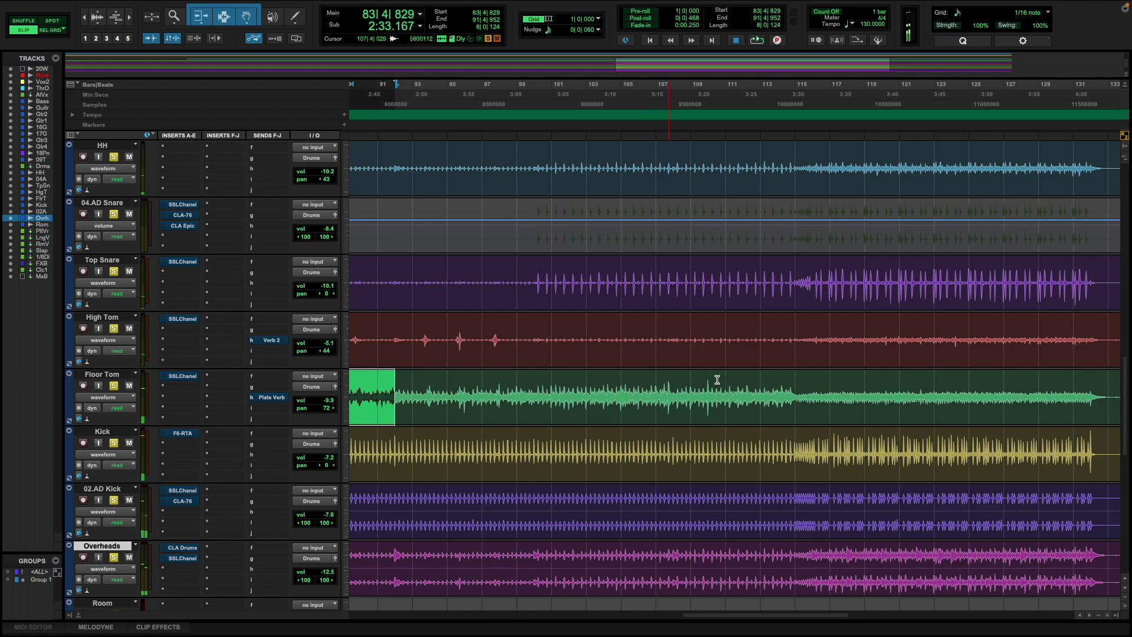
pyautogui.click(802, 385)
pyautogui.press('space')
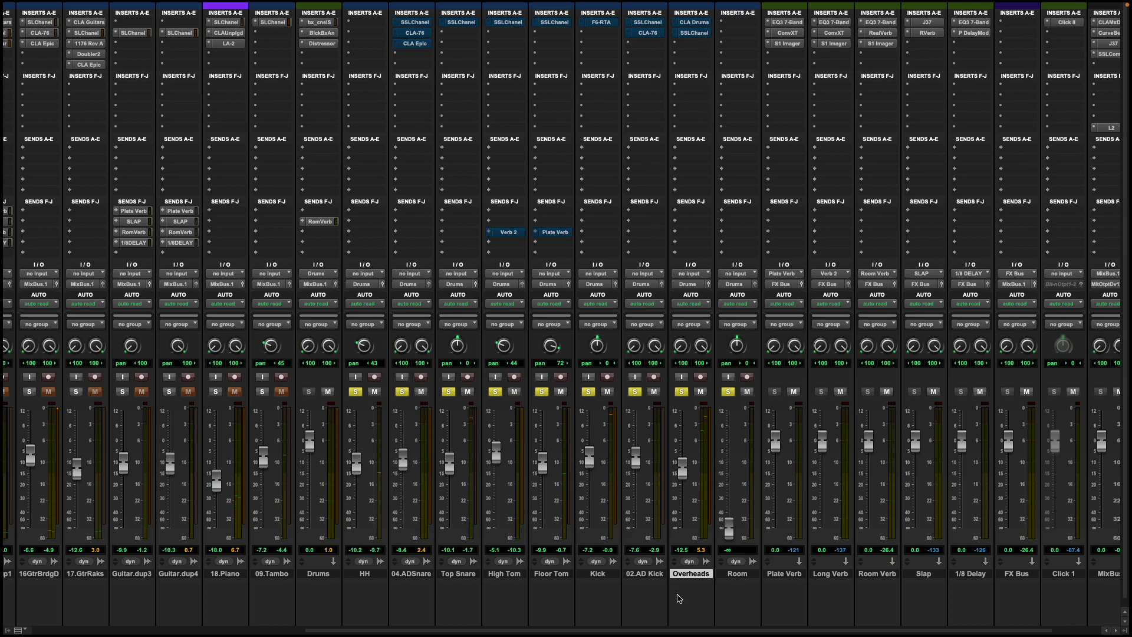
# Step: Compare Overheads solo on and off and lower its level to -13.2 dB
pyautogui.click(681, 391)
pyautogui.click(681, 391)
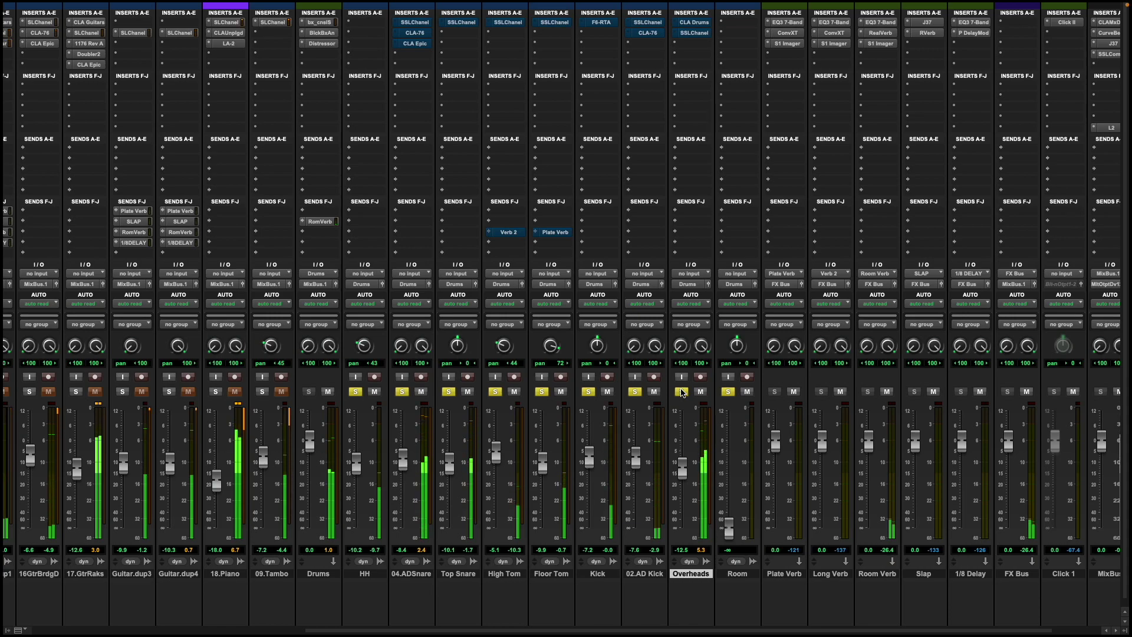
pyautogui.moveTo(682, 461); pyautogui.dragTo(683, 474)
pyautogui.moveTo(683, 515); pyautogui.dragTo(684, 530)
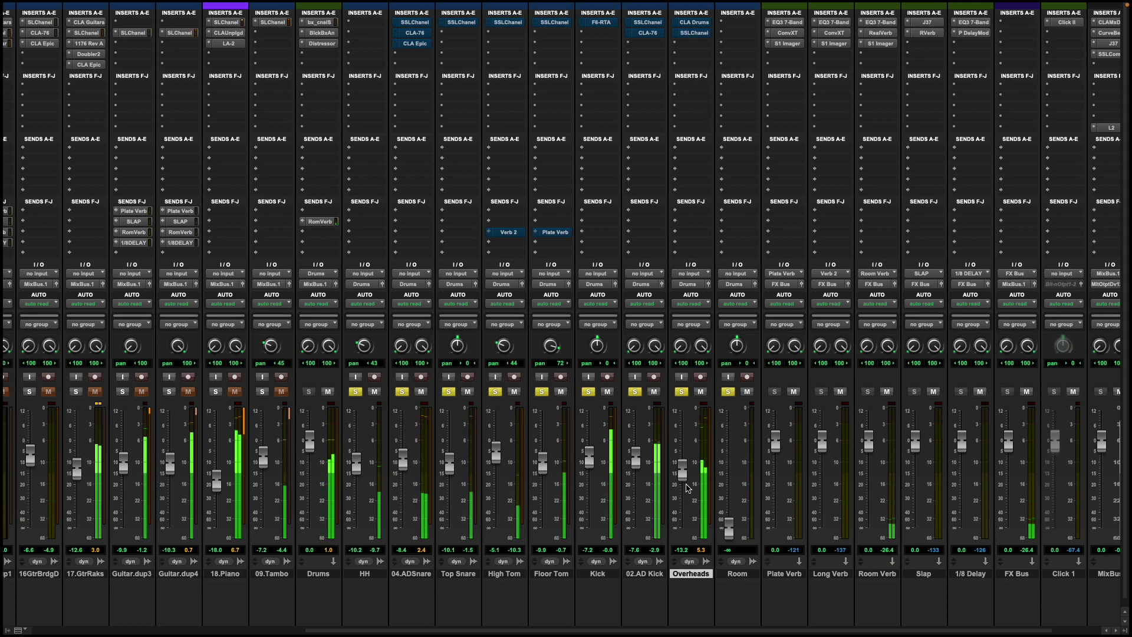
pyautogui.click(681, 392)
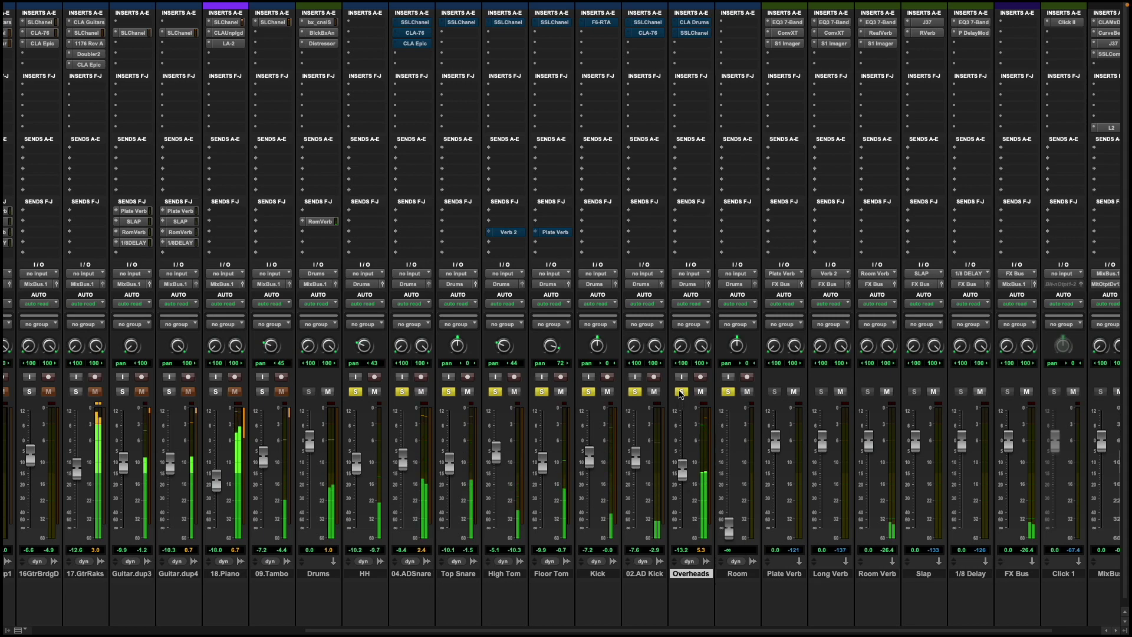
# Step: Browse the Overheads CLA Drums factory presets without choosing one, then close the plugin
pyautogui.click(694, 23)
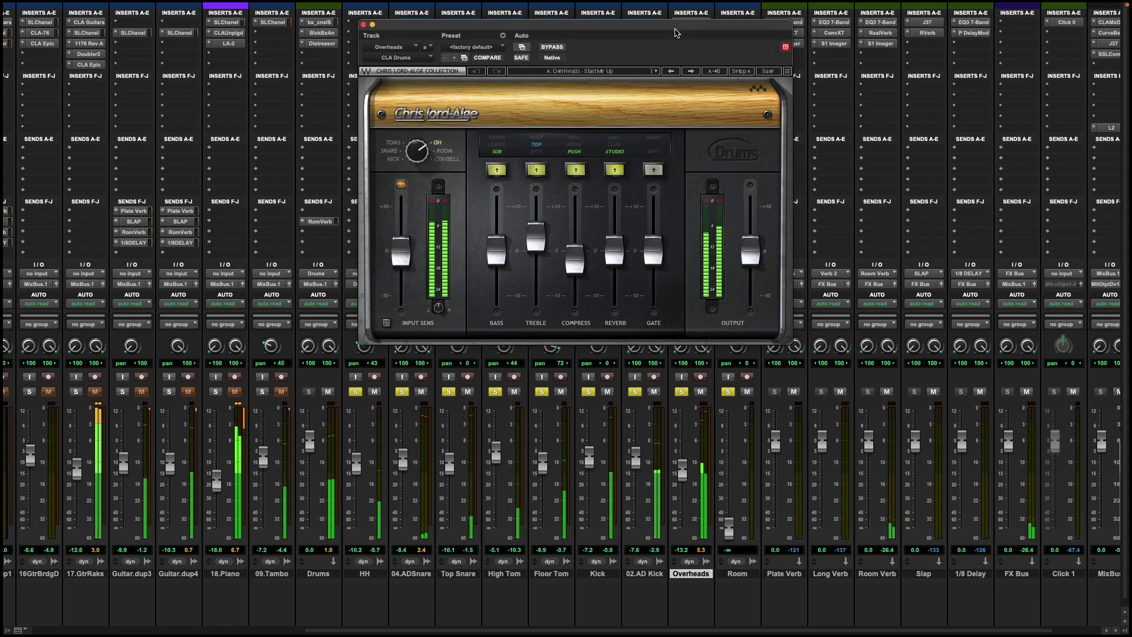
pyautogui.click(582, 71)
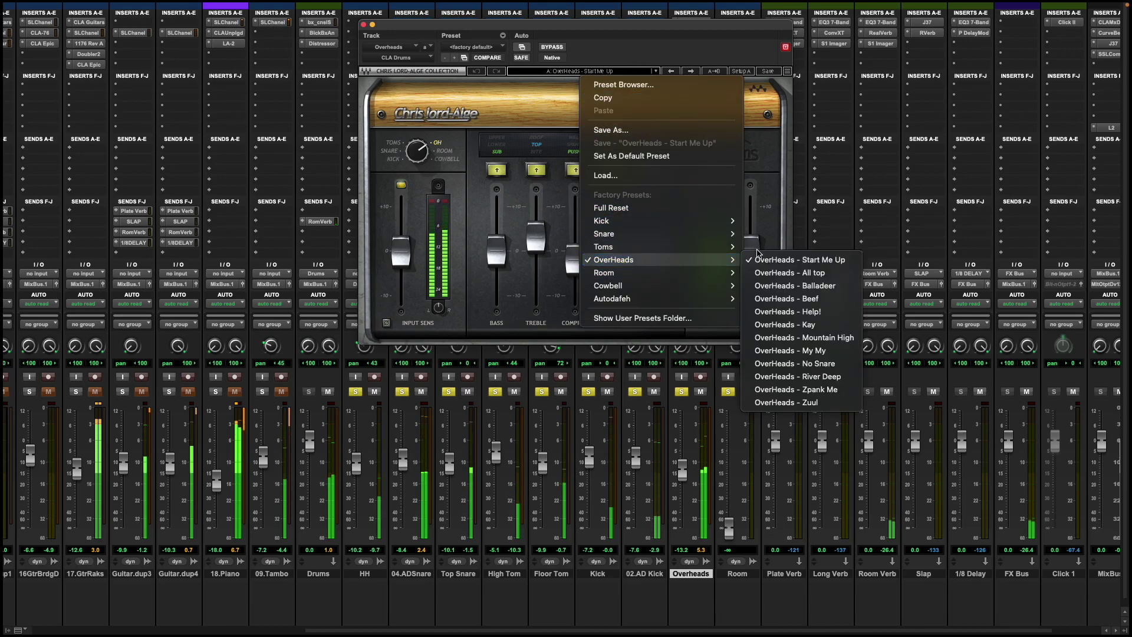
pyautogui.click(561, 203)
pyautogui.press('space')
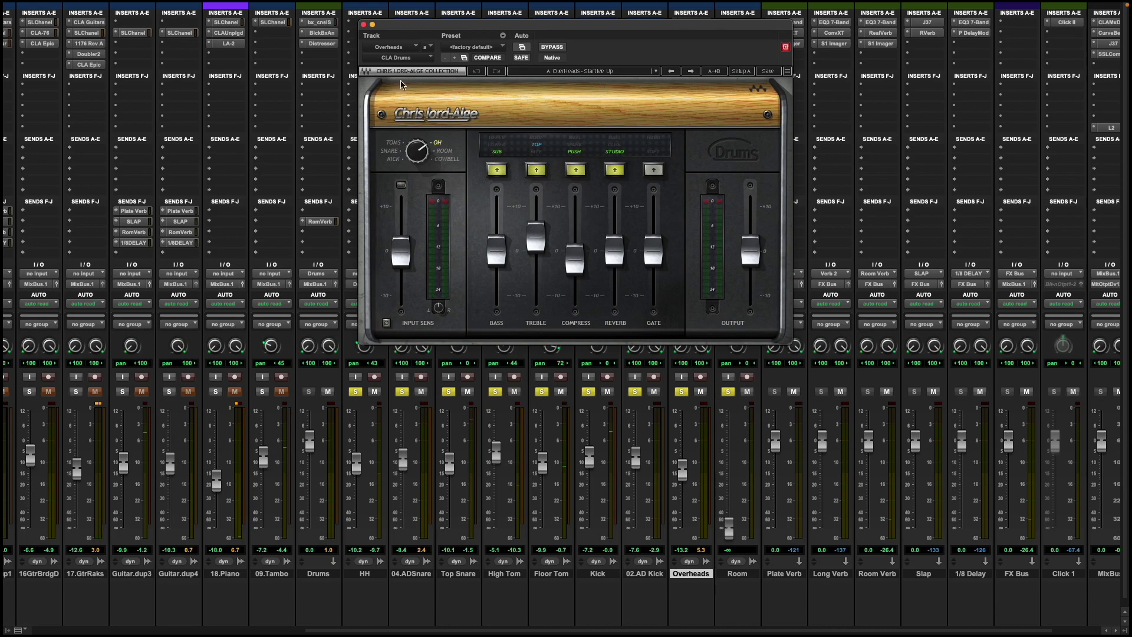
pyautogui.click(363, 25)
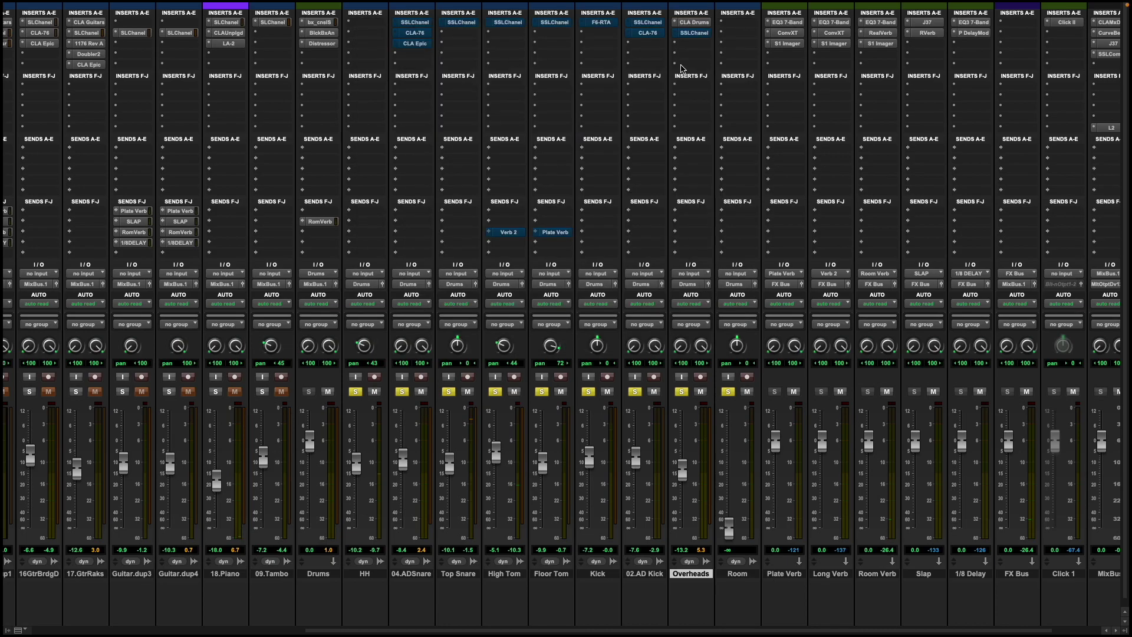
# Step: Play the drums through the Overheads SSL channel plugin
pyautogui.click(690, 34)
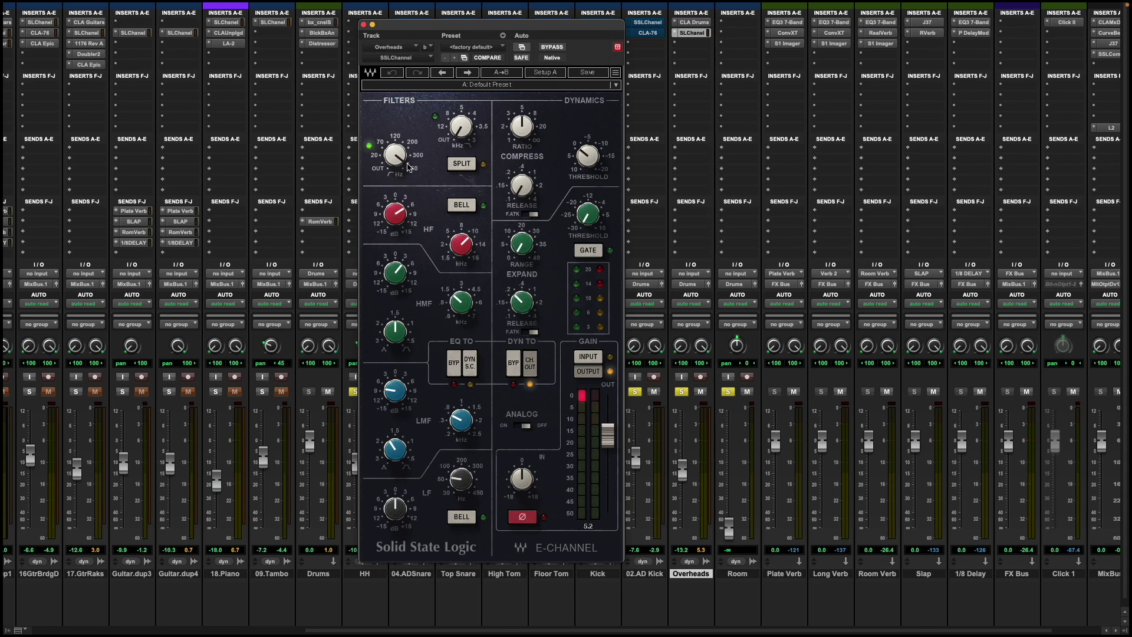
pyautogui.press('space')
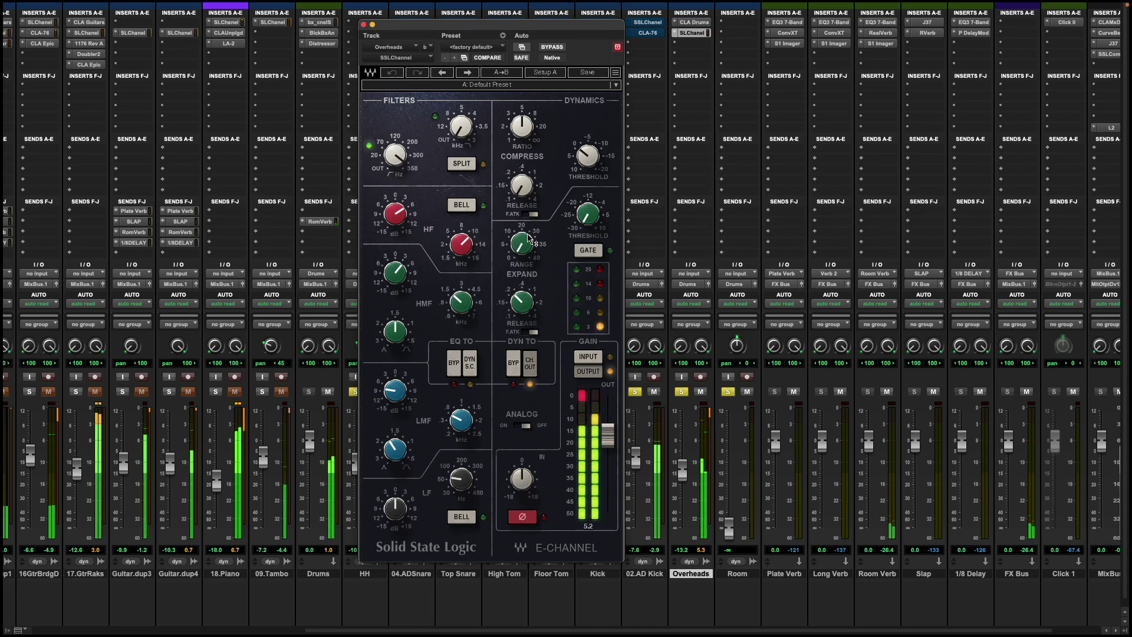
pyautogui.moveTo(529, 240)
pyautogui.hscroll(-2, 670, 529)
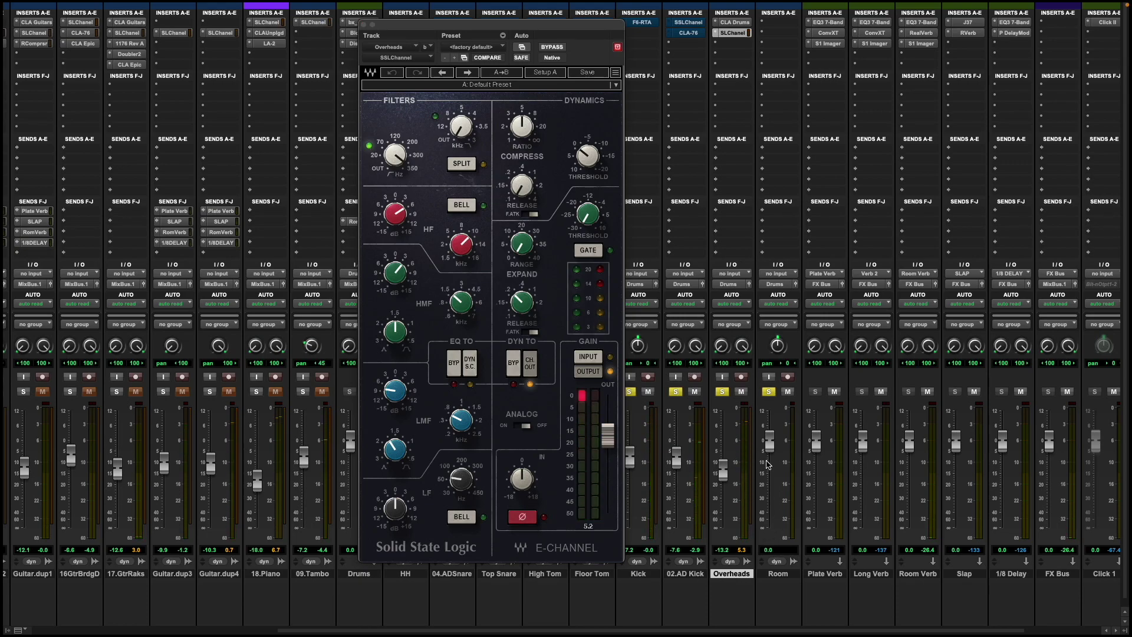
# Step: Return to the mixer, restart playback and close the Overheads SSL E-Channel plugin
pyautogui.press('super+equal')
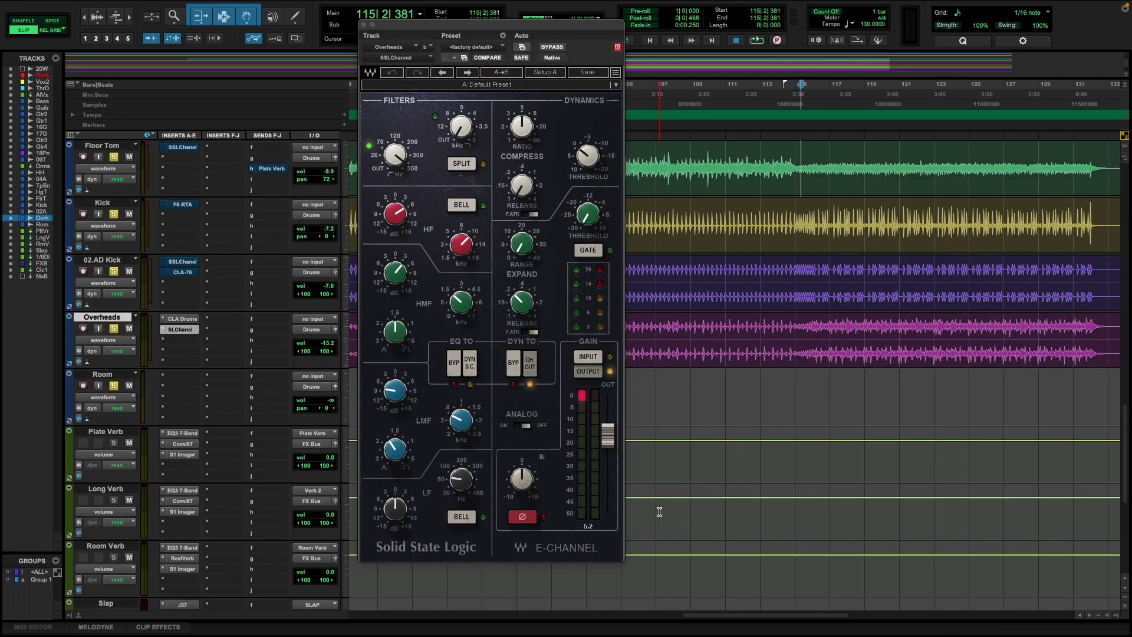
pyautogui.press('super+equal')
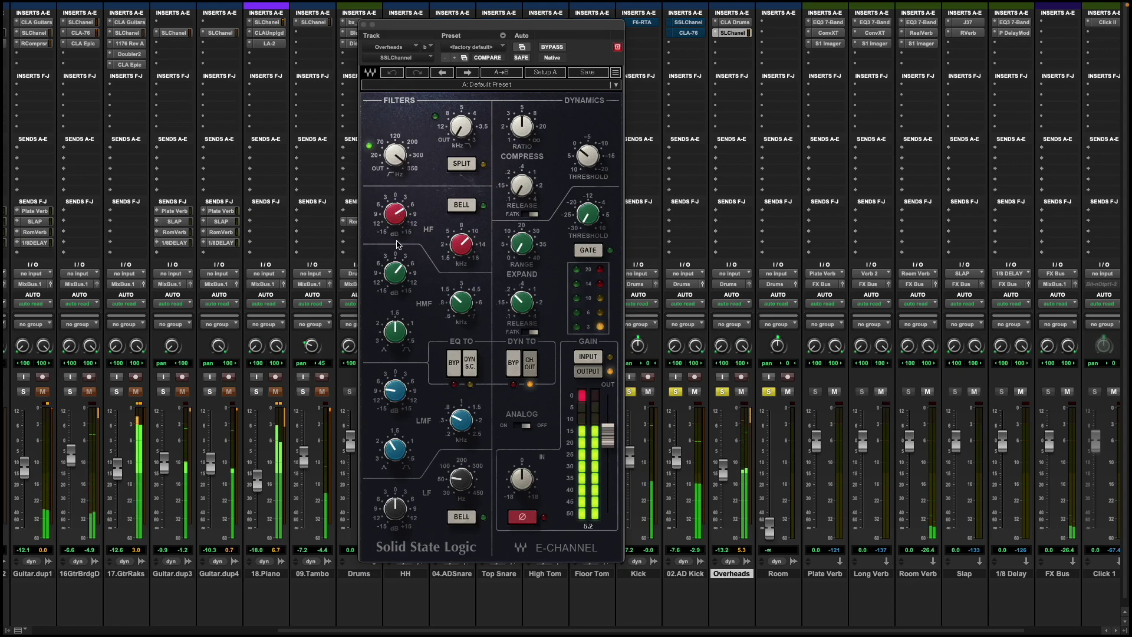
pyautogui.moveTo(397, 277)
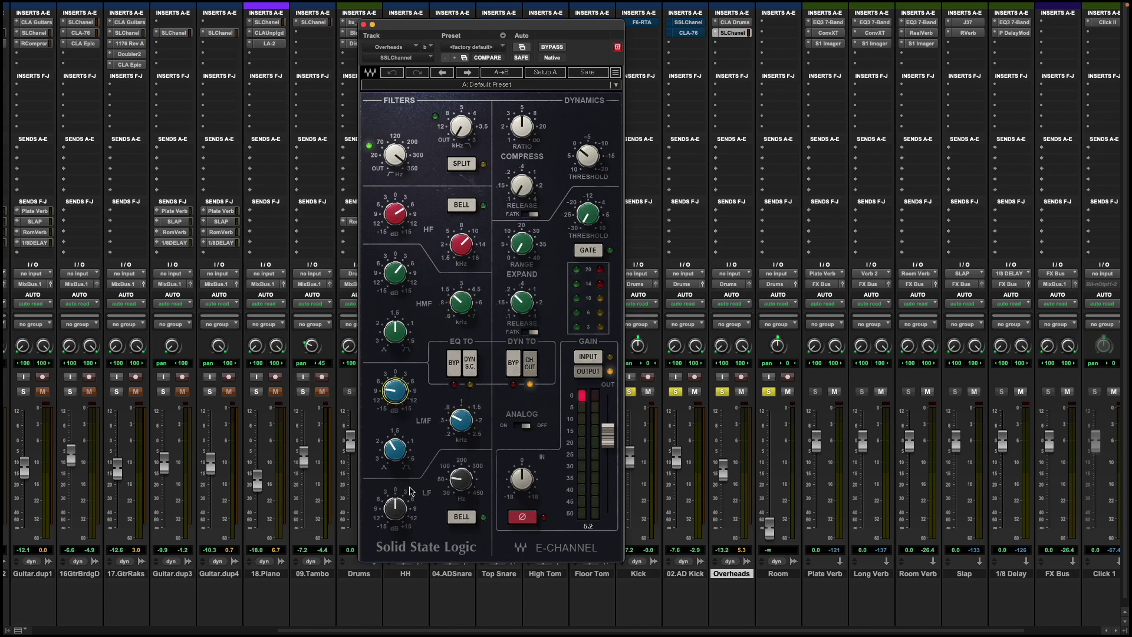
pyautogui.press('space')
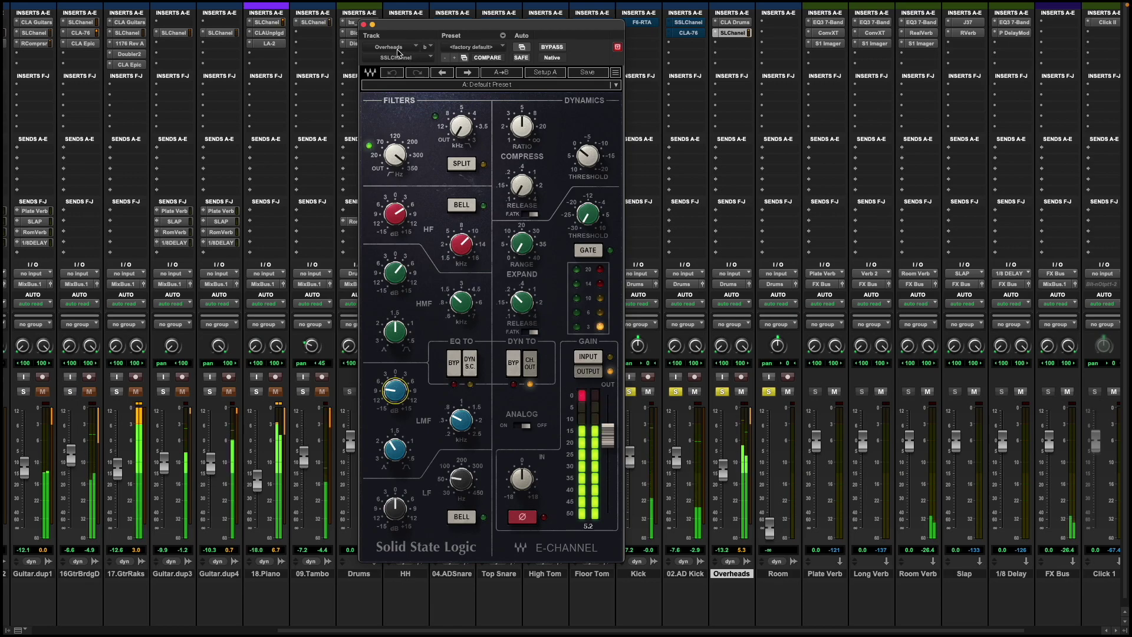
pyautogui.click(362, 25)
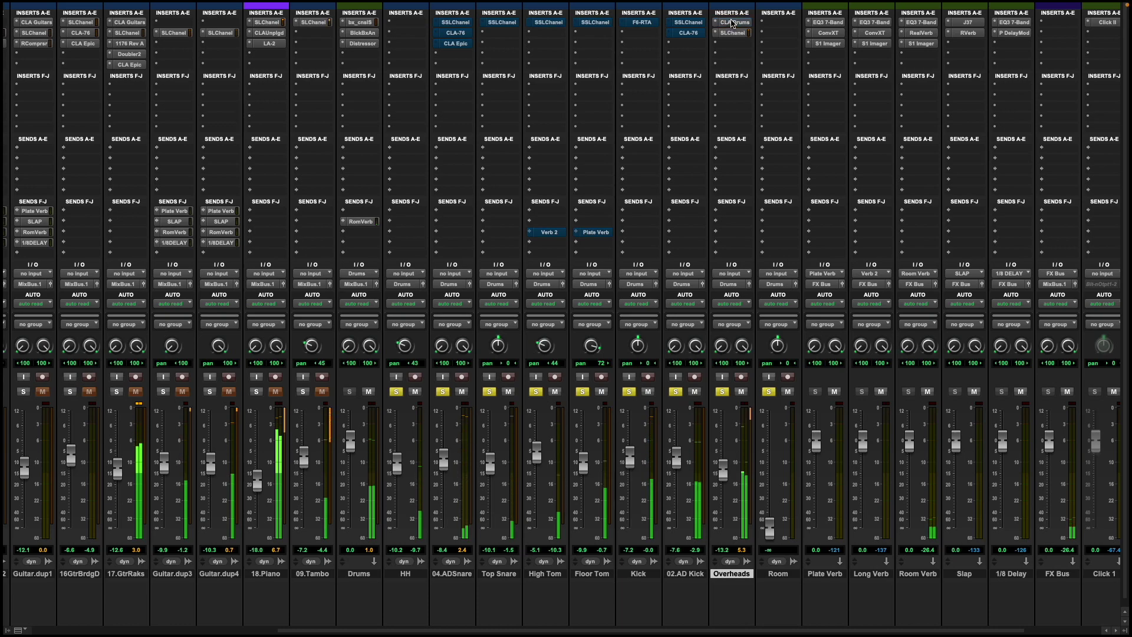
# Step: Re-solo the 02.AD Kick, A/B its SSL channel strip bypass, and check its CLA-76
pyautogui.click(675, 392)
pyautogui.click(675, 392)
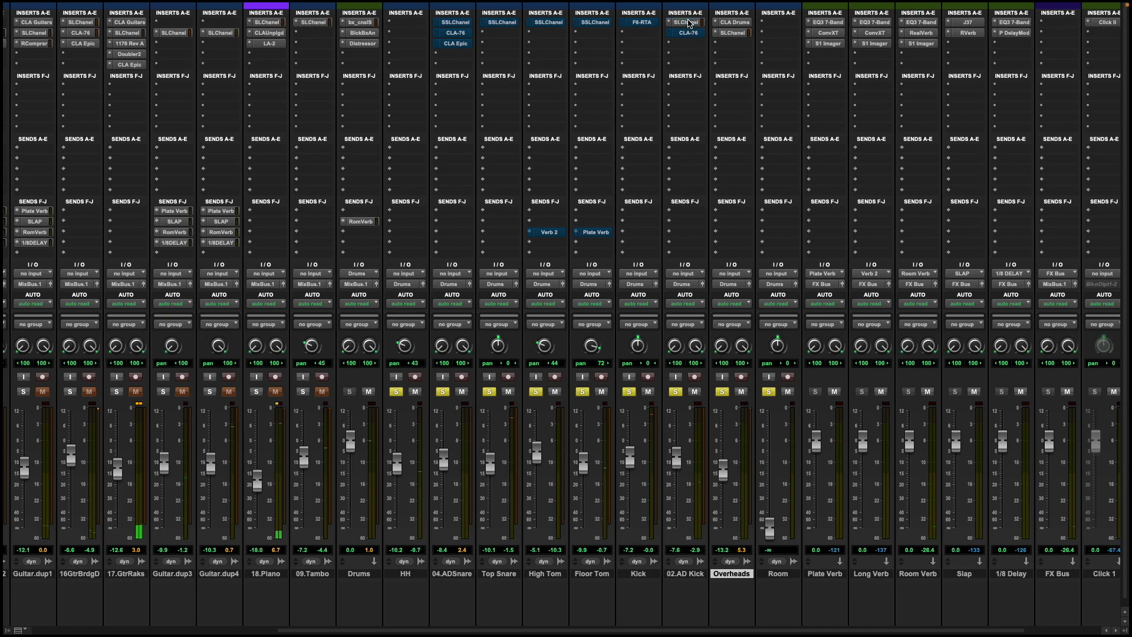
pyautogui.click(686, 22)
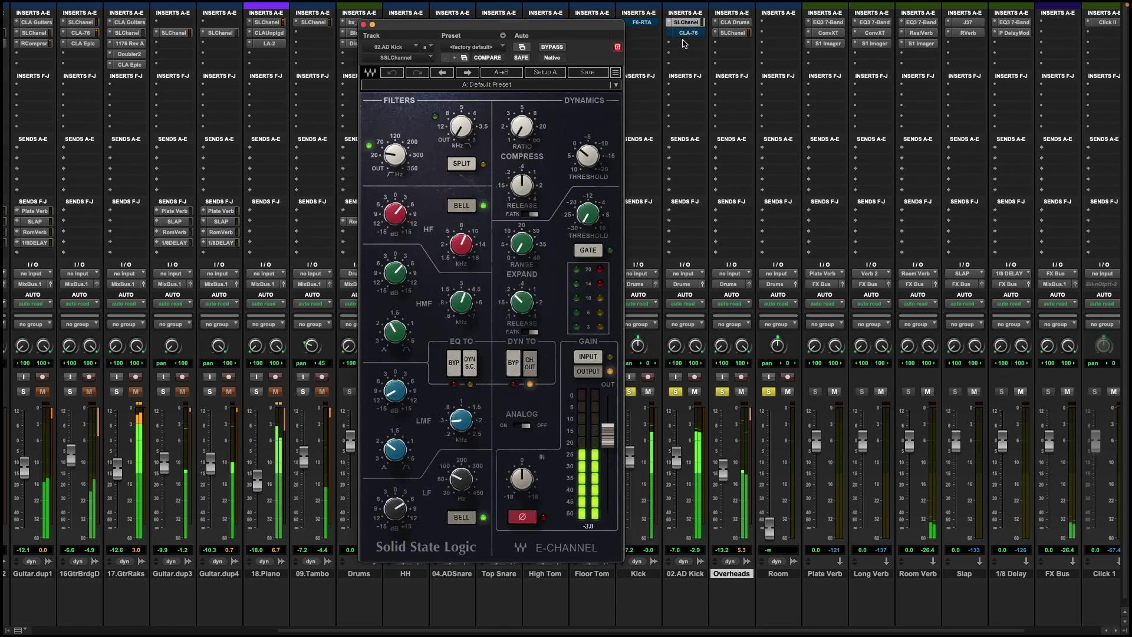
pyautogui.keyDown('super'); pyautogui.click(689, 23); pyautogui.keyUp('super')
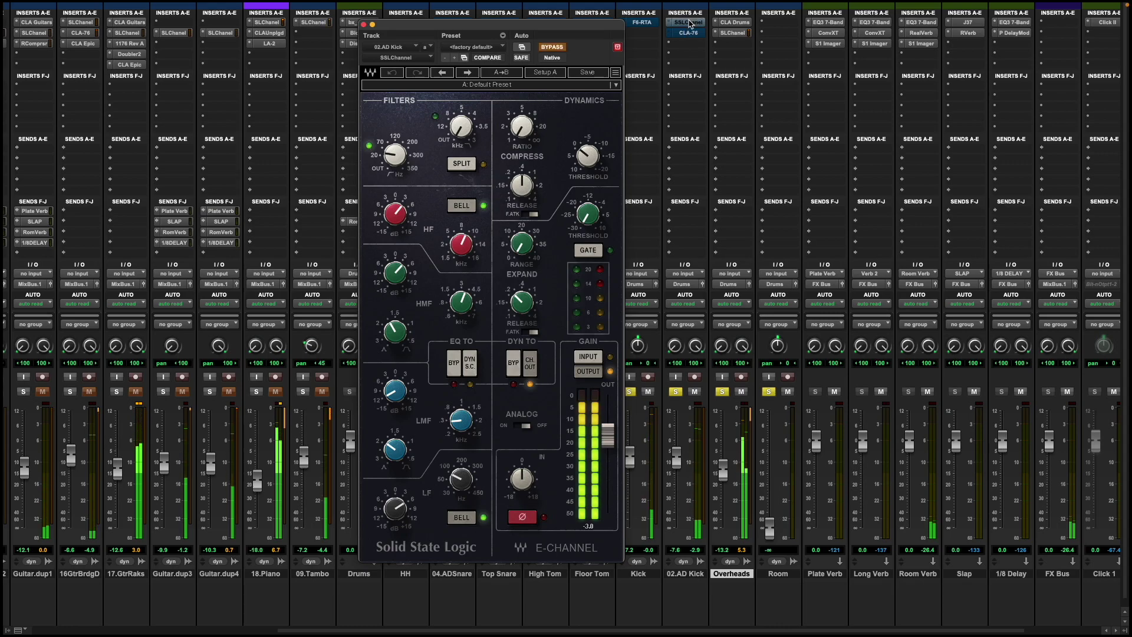
pyautogui.keyDown('super'); pyautogui.click(689, 23); pyautogui.keyUp('super')
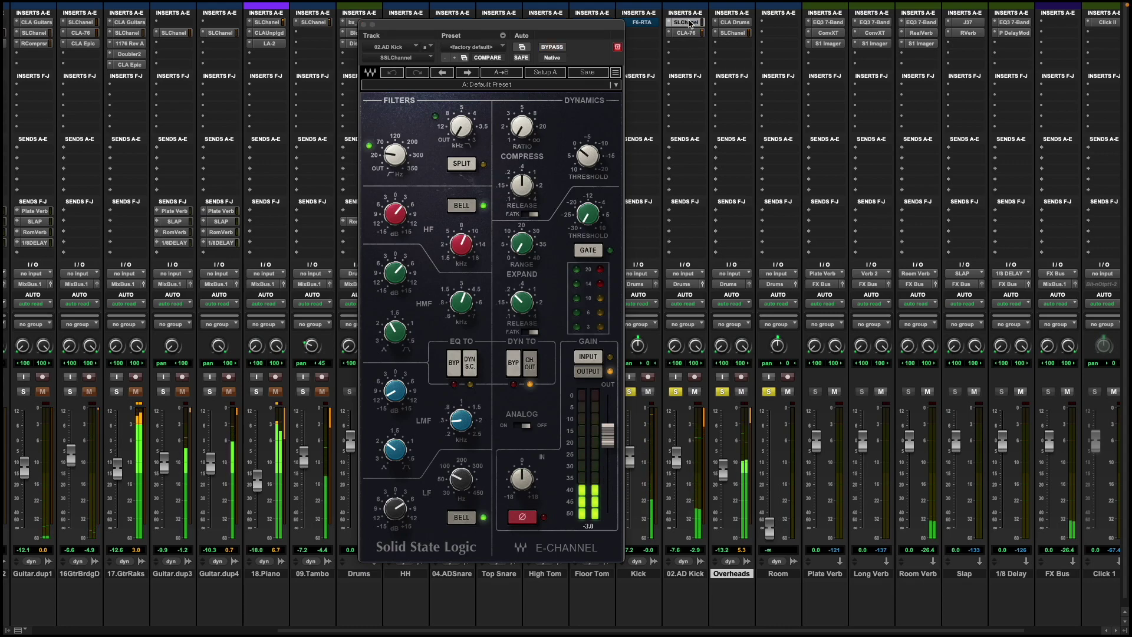
pyautogui.click(685, 33)
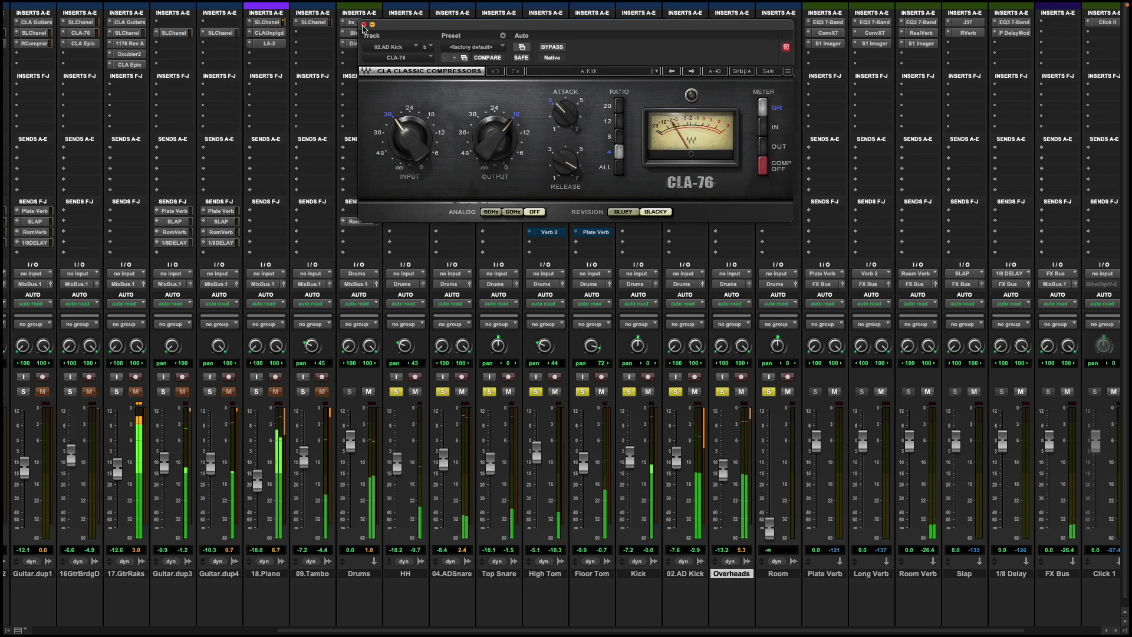
pyautogui.click(364, 25)
# Step: Reopen the kick's SSL channel strip and adjust its high-band EQ frequency while auditioning
pyautogui.click(686, 23)
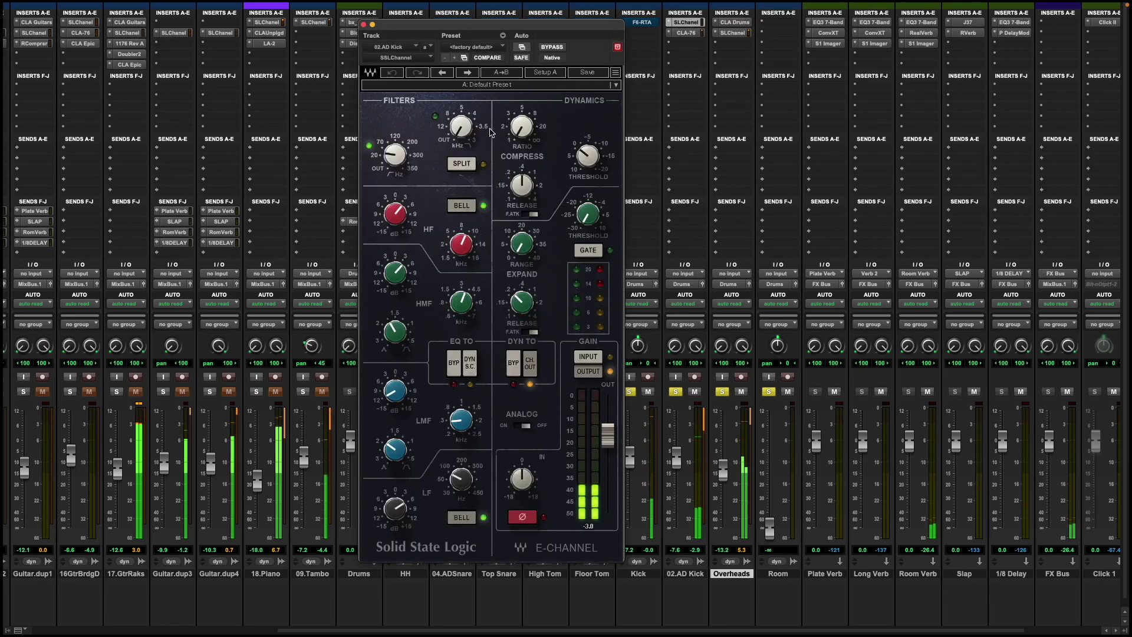
pyautogui.press('space')
pyautogui.moveTo(392, 164)
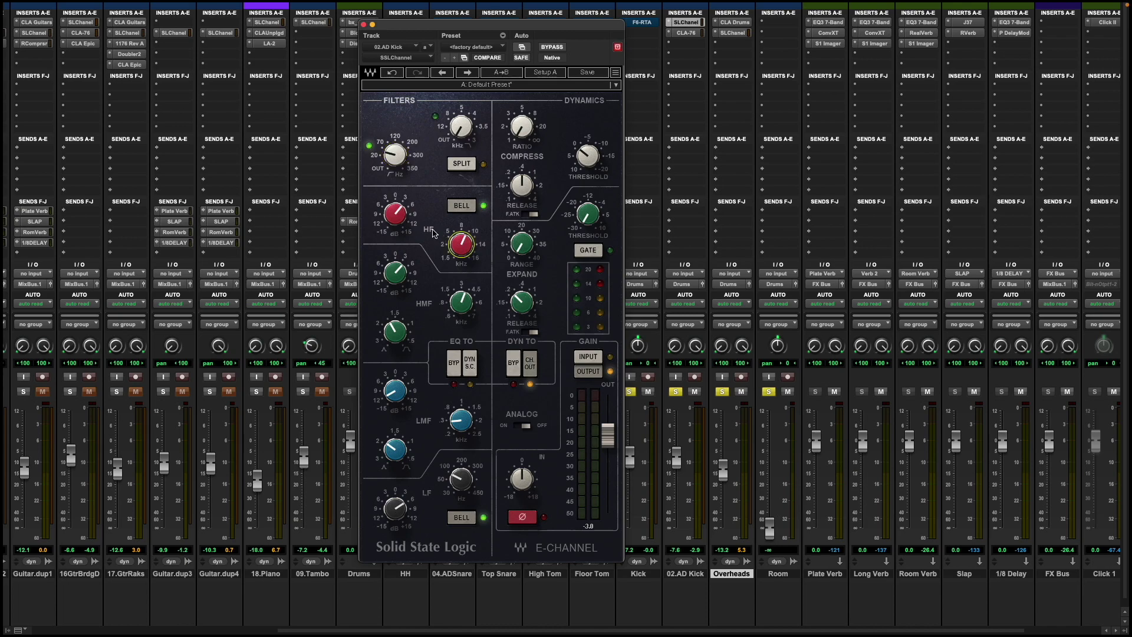
pyautogui.click(456, 241)
pyautogui.hscroll(-5, 698, 327)
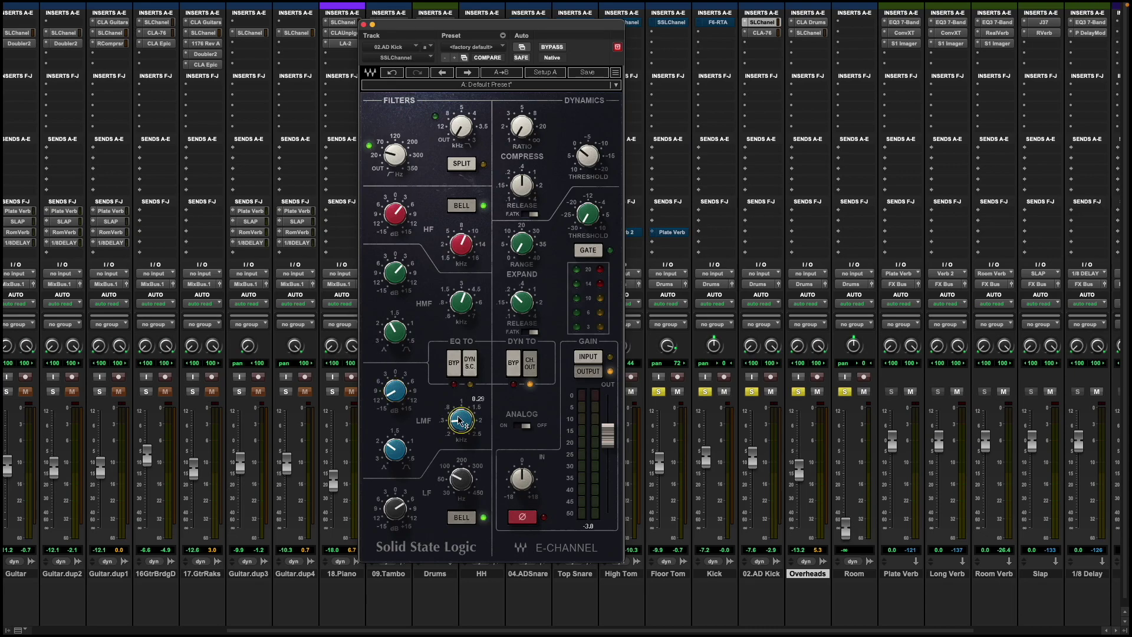
pyautogui.press('space')
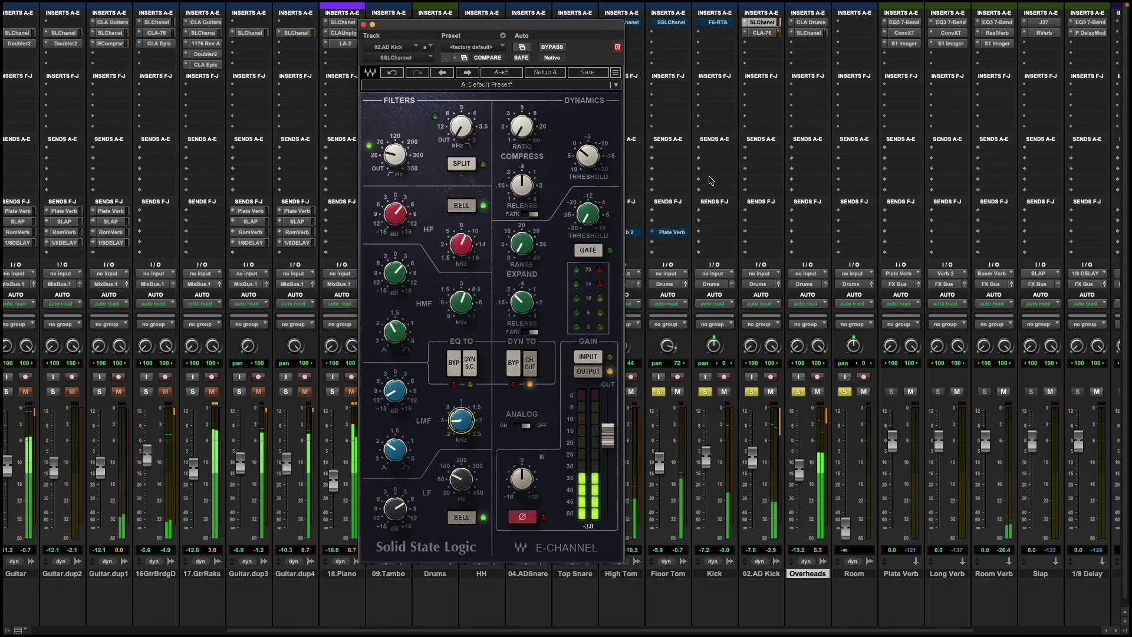
pyautogui.press('space')
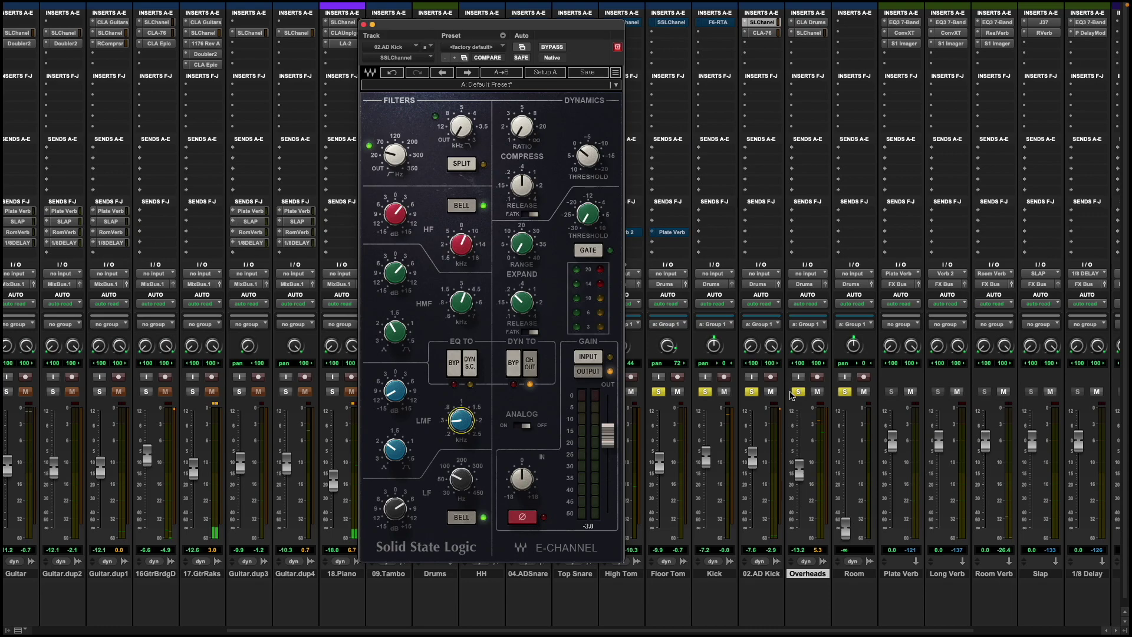
# Step: Suspend the drum group, solo the 02.AD Kick alone, and compare its SSL strip bypassed versus active
pyautogui.click(753, 392)
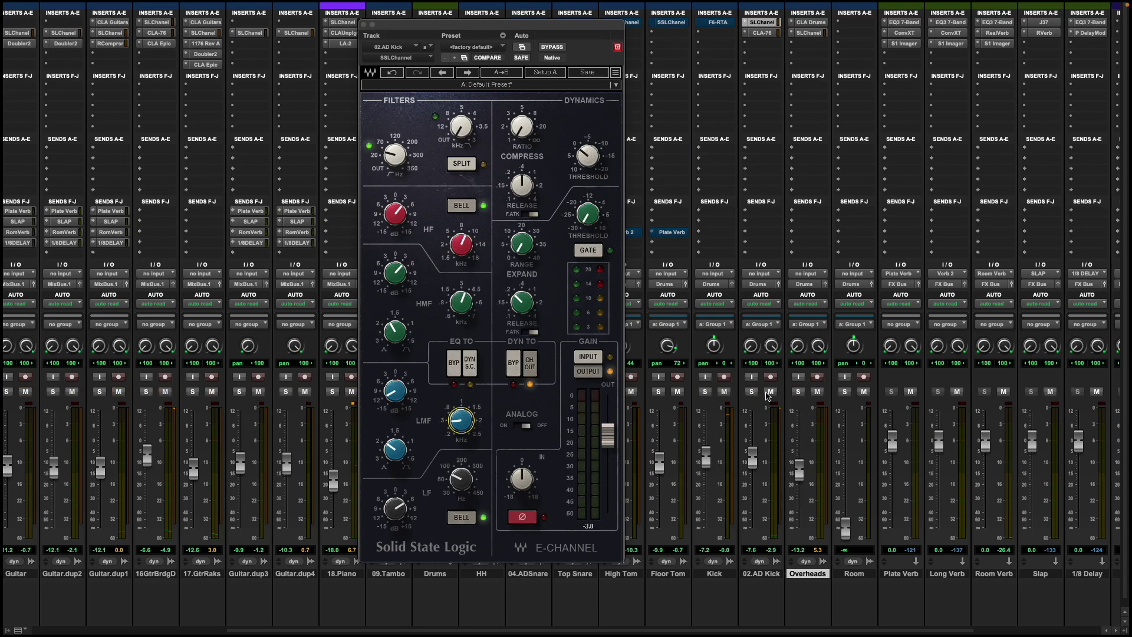
pyautogui.press('super+shift+g')
pyautogui.click(749, 392)
pyautogui.press('space')
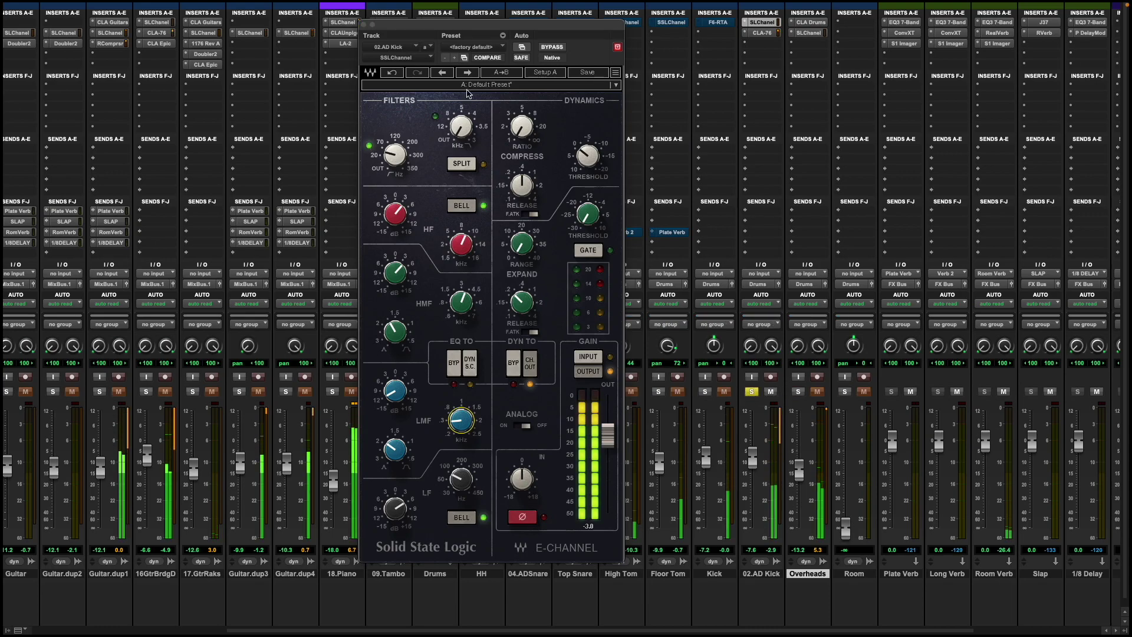
pyautogui.click(554, 47)
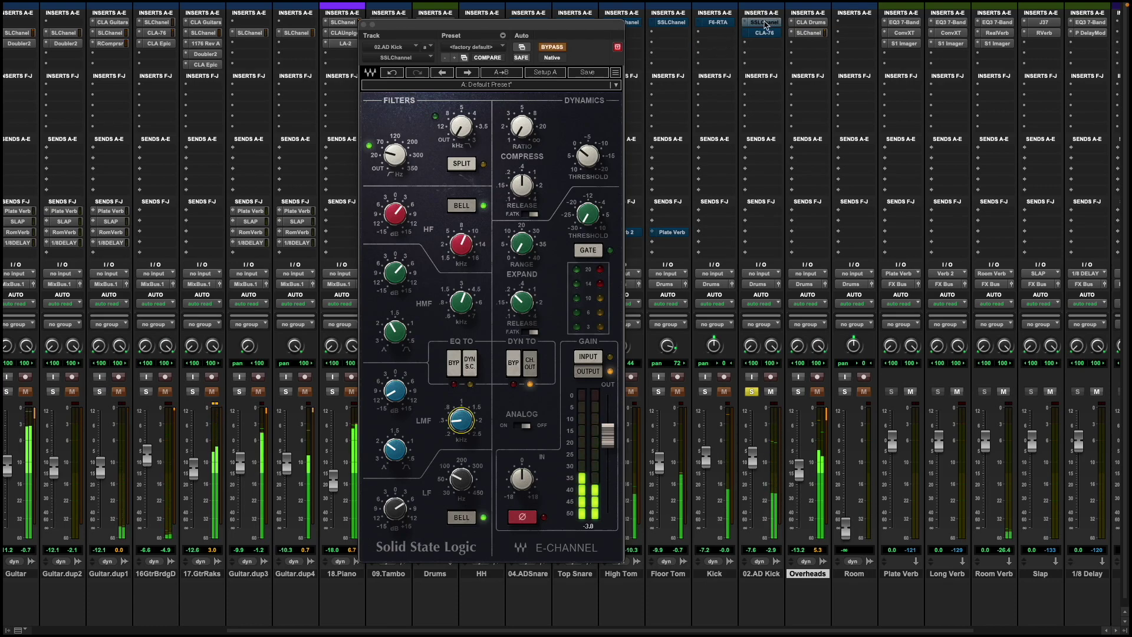
pyautogui.keyDown('super'); pyautogui.click(765, 23); pyautogui.keyUp('super')
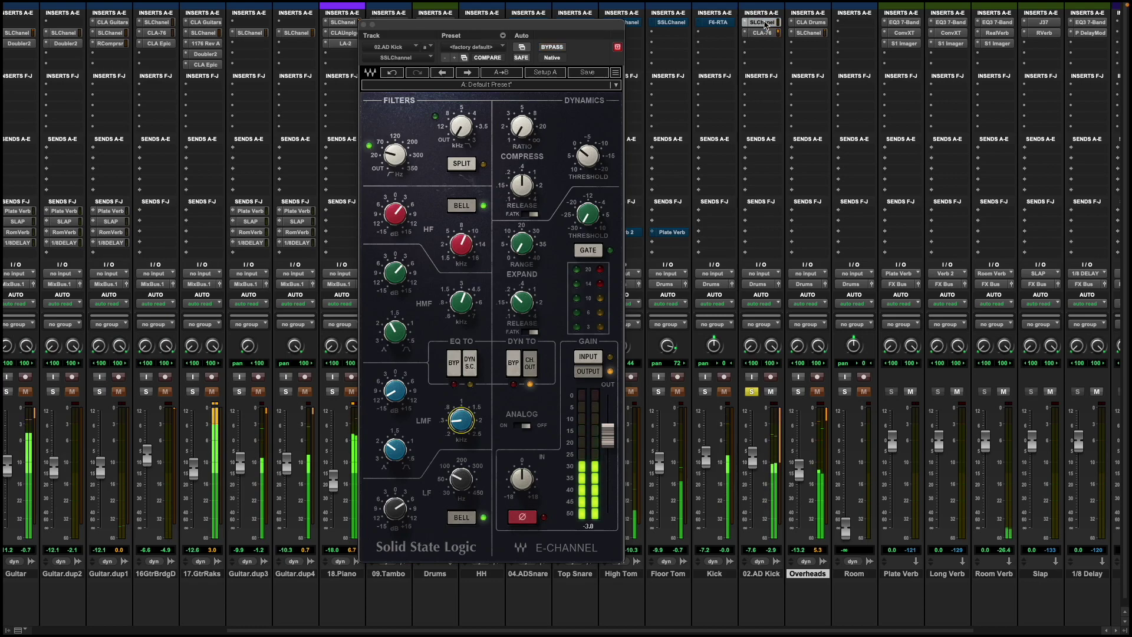
# Step: Solo the whole drum group and compare the kick with both plugins bypassed and re-enabled
pyautogui.click(751, 391)
pyautogui.click(751, 391)
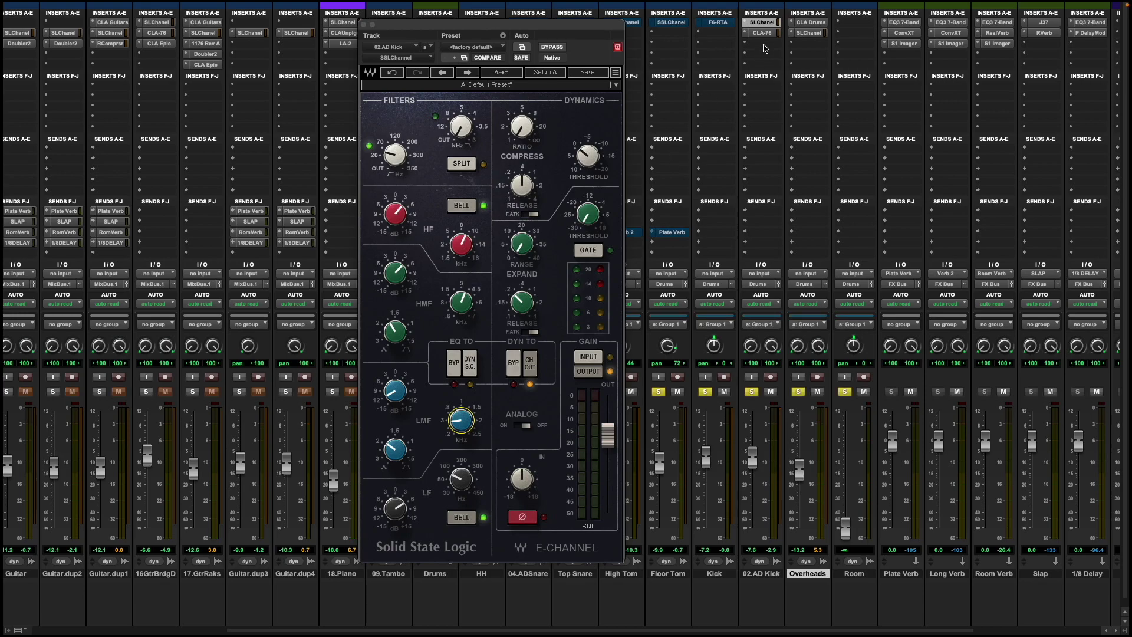
pyautogui.click(763, 23)
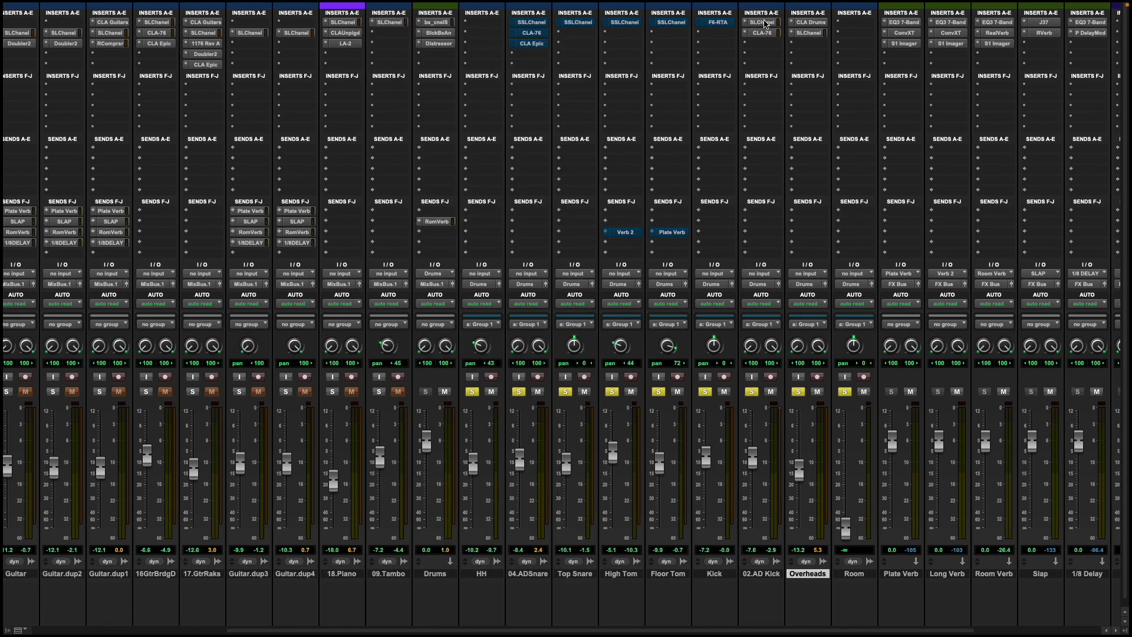
pyautogui.keyDown('shift'); pyautogui.keyDown('super'); pyautogui.click(765, 25); pyautogui.keyUp('super'); pyautogui.keyUp('shift')
pyautogui.press('space')
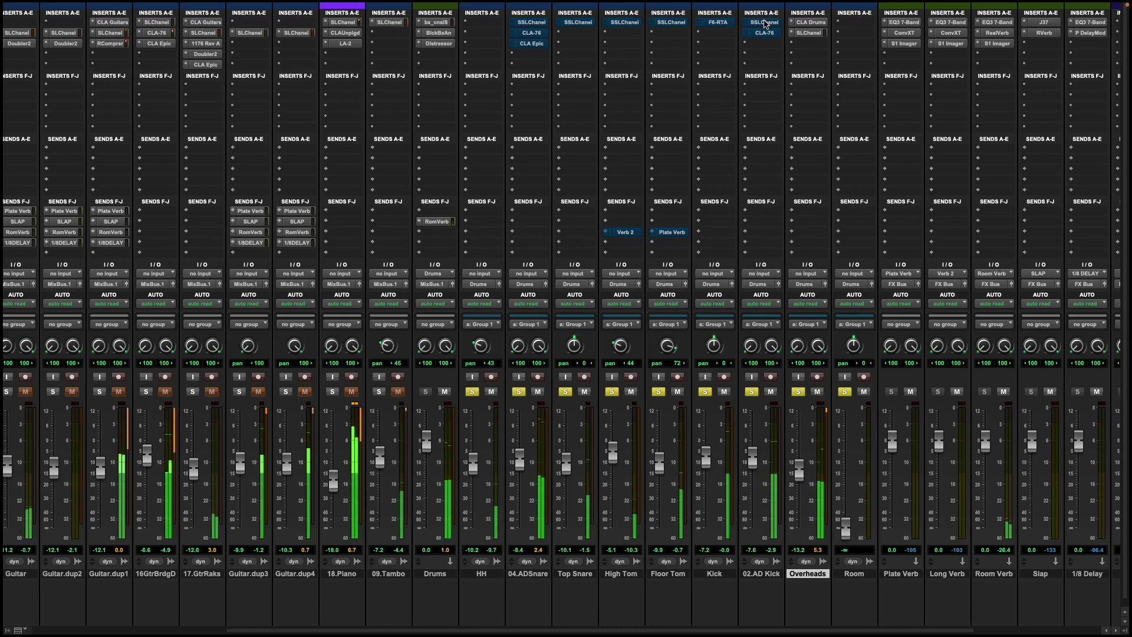
pyautogui.keyDown('shift'); pyautogui.keyDown('super'); pyautogui.click(765, 22); pyautogui.keyUp('super'); pyautogui.keyUp('shift')
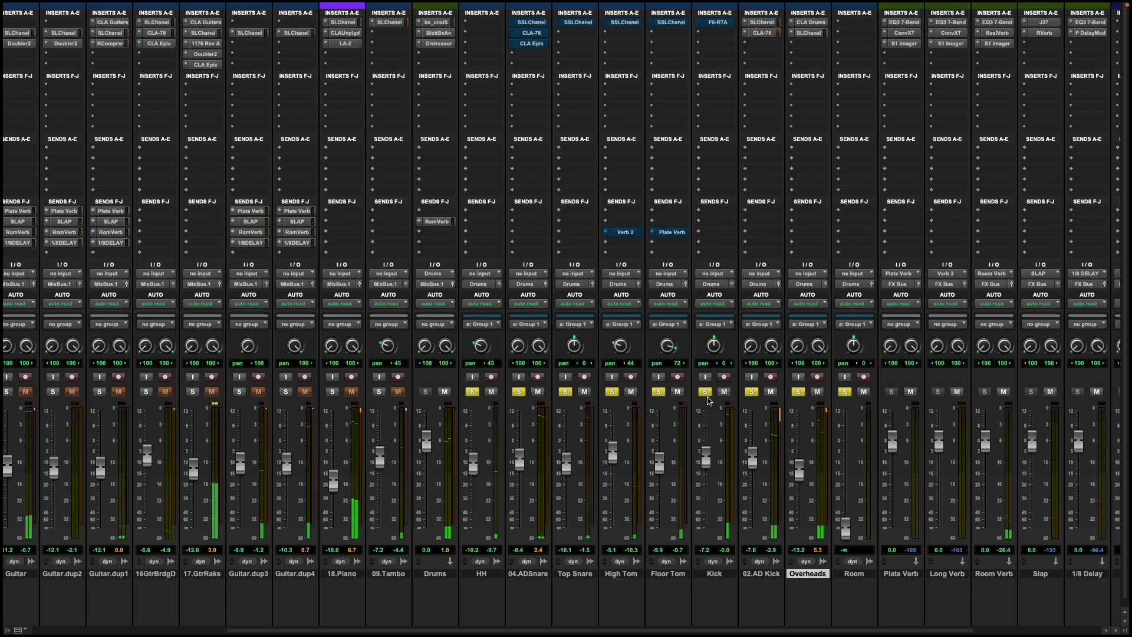
# Step: Clear the drum group solos, suspend the group, and solo the Kick alone
pyautogui.click(707, 392)
pyautogui.press('a')
pyautogui.click(707, 392)
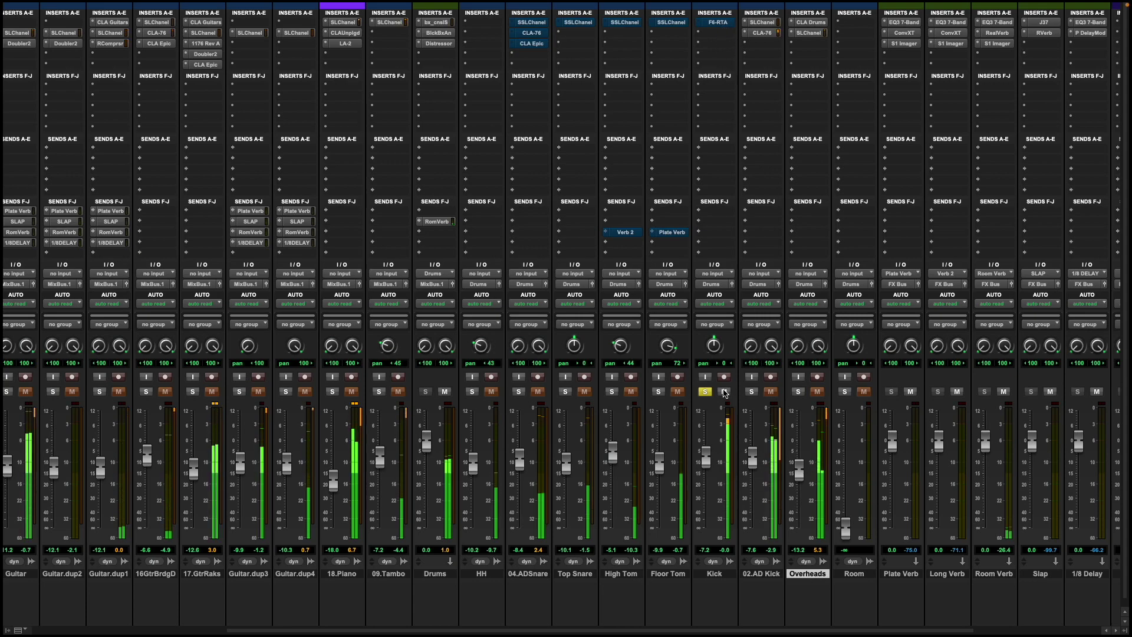
# Step: Take the Kick's F6-RTA EQ out of bypass, try a ~15 kHz low-pass, then undo it
pyautogui.click(716, 22)
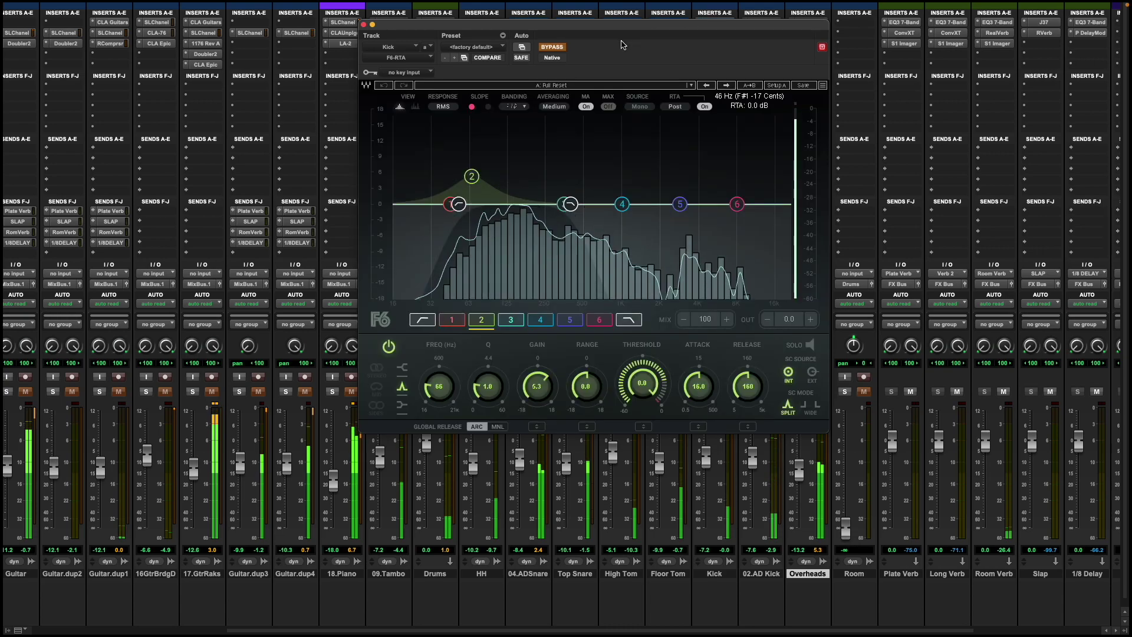
pyautogui.click(551, 47)
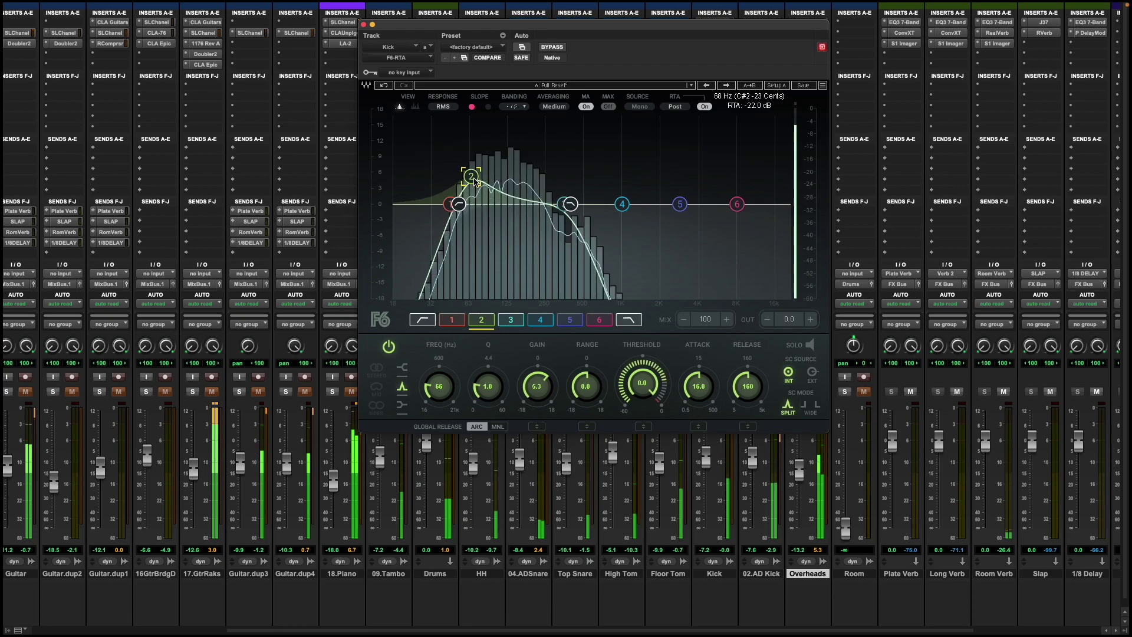
pyautogui.moveTo(572, 204); pyautogui.dragTo(772, 203)
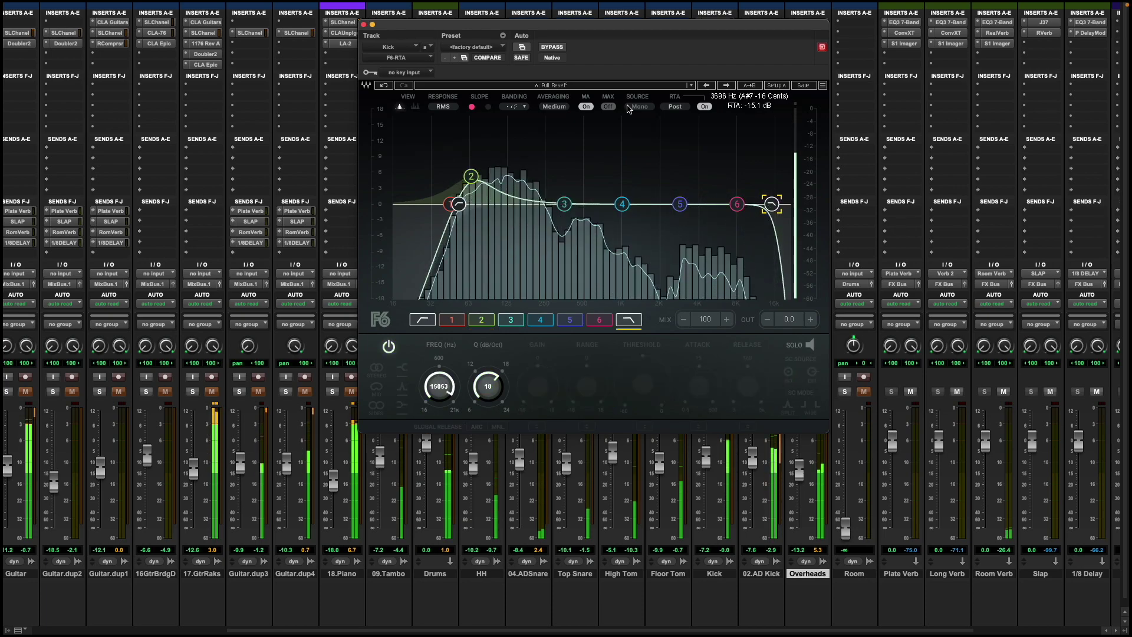
pyautogui.click(384, 85)
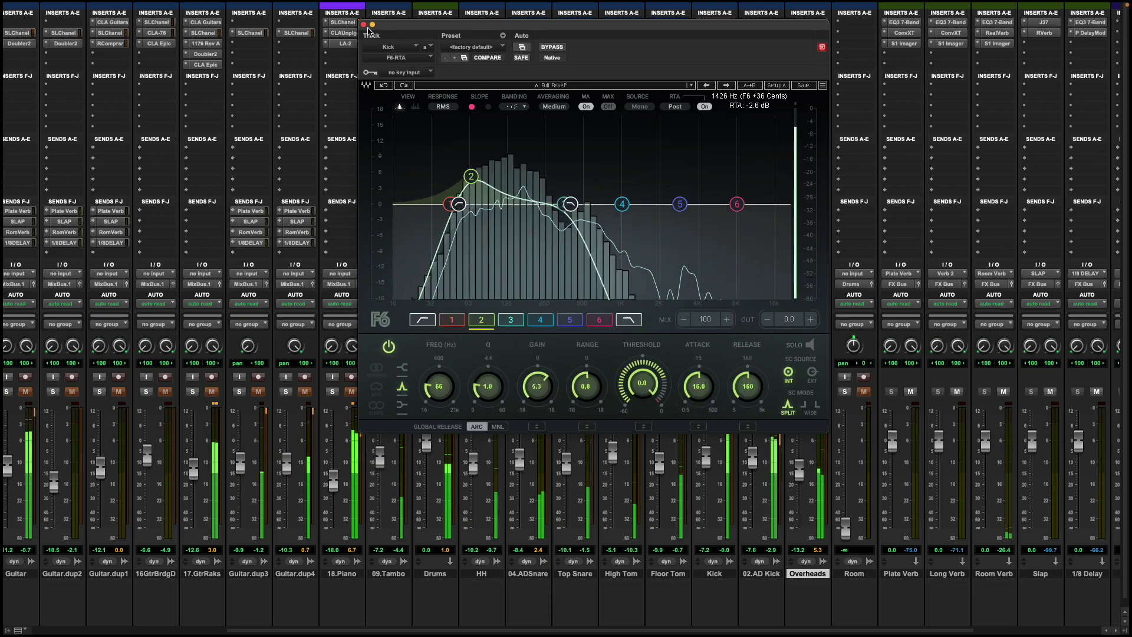
pyautogui.click(363, 25)
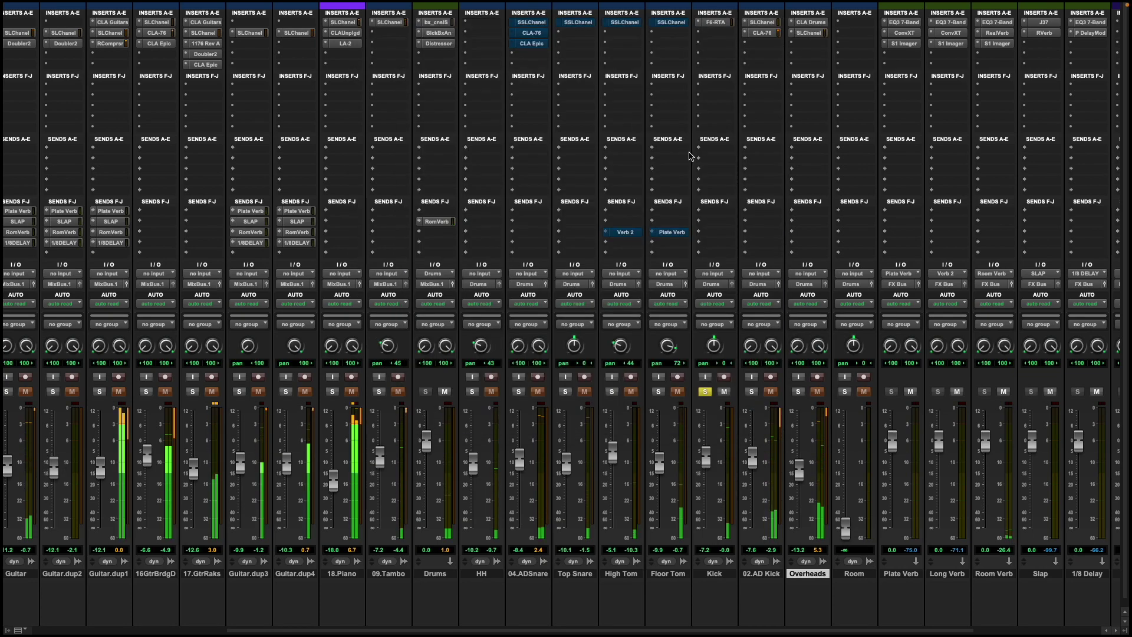
# Step: Toggle the Kick solos while briefly grouping the HH–Room drum tracks, then ungroup them
pyautogui.click(751, 392)
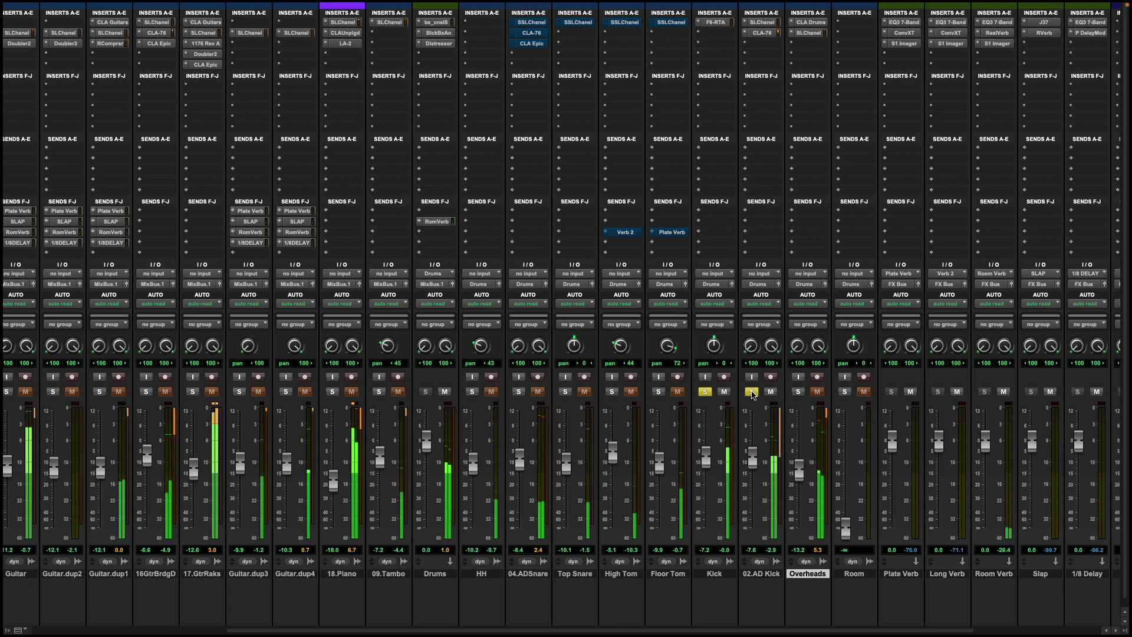
pyautogui.click(705, 393)
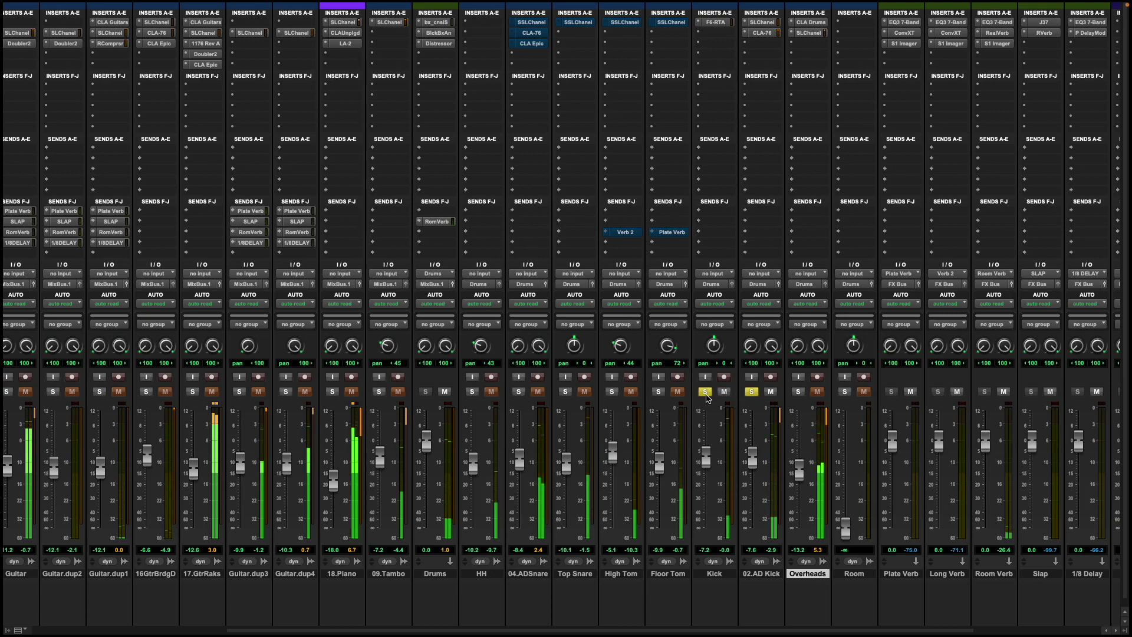
pyautogui.press('super+shift+g')
pyautogui.click(706, 393)
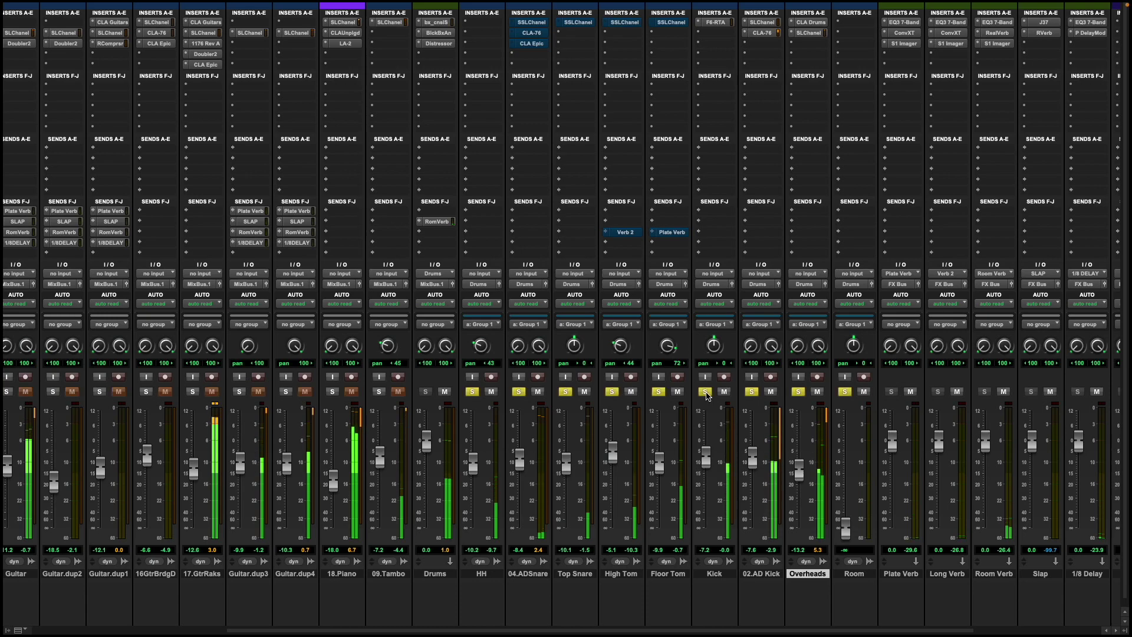
pyautogui.press('super+shift+g')
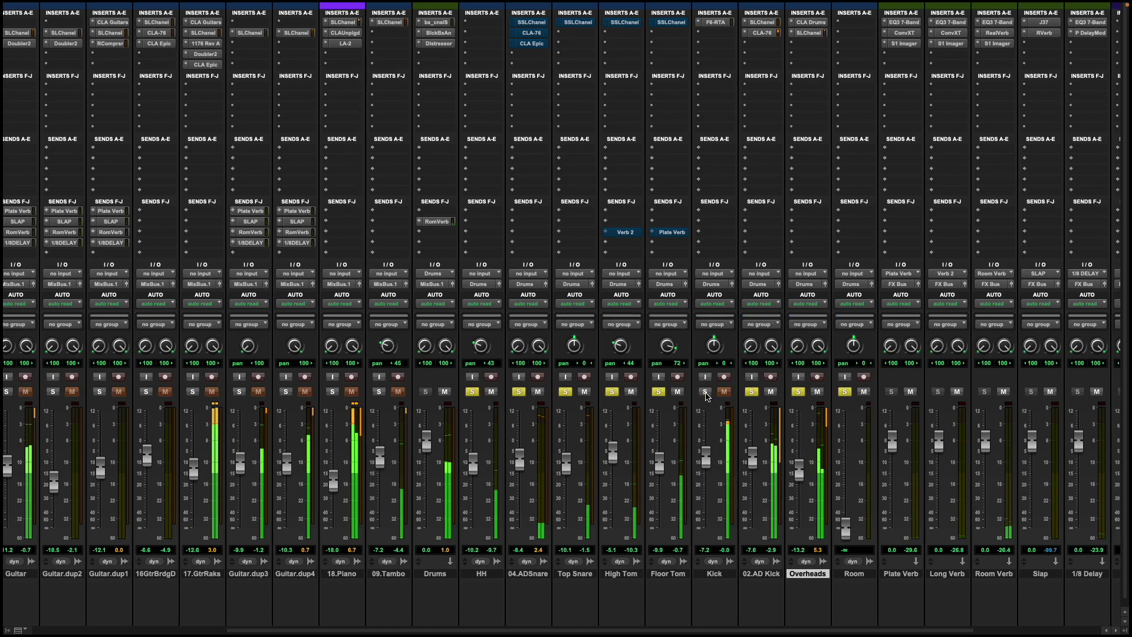
pyautogui.click(705, 391)
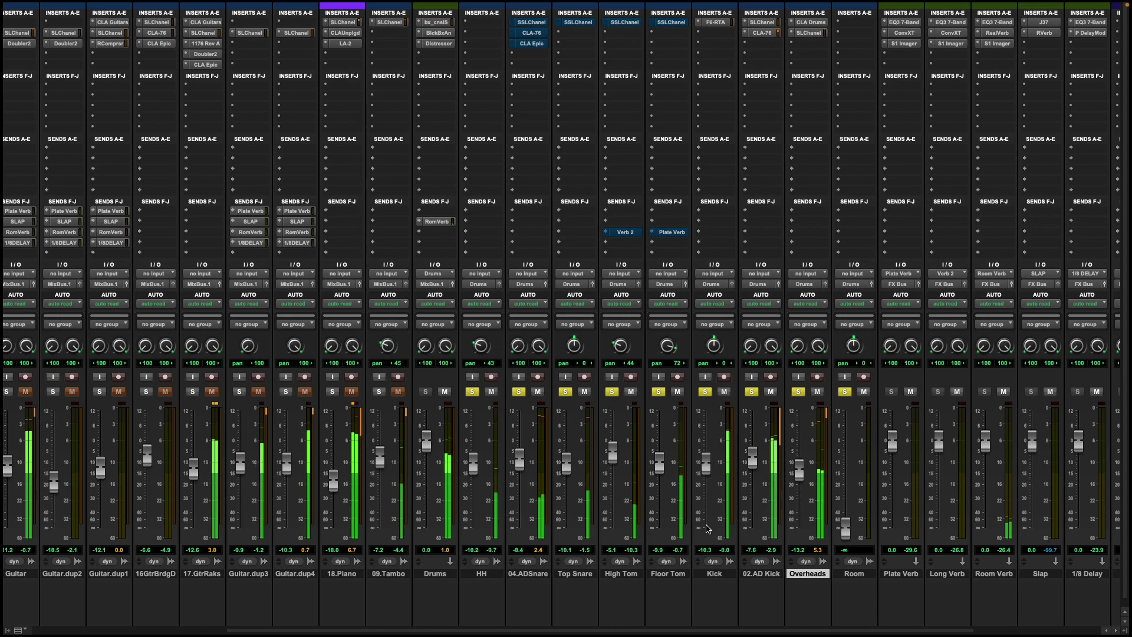
pyautogui.click(705, 391)
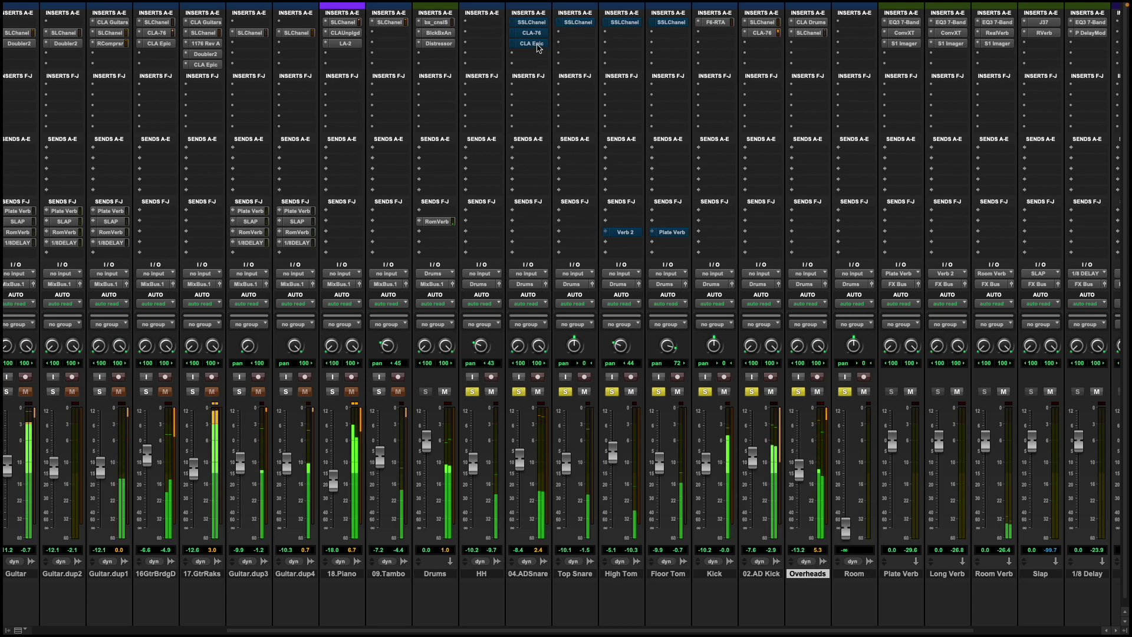
# Step: Toggle the 04.ADSnare SSLChannel insert, then solo the snare alone and restart playback
pyautogui.keyDown('super'); pyautogui.click(533, 24); pyautogui.keyUp('super')
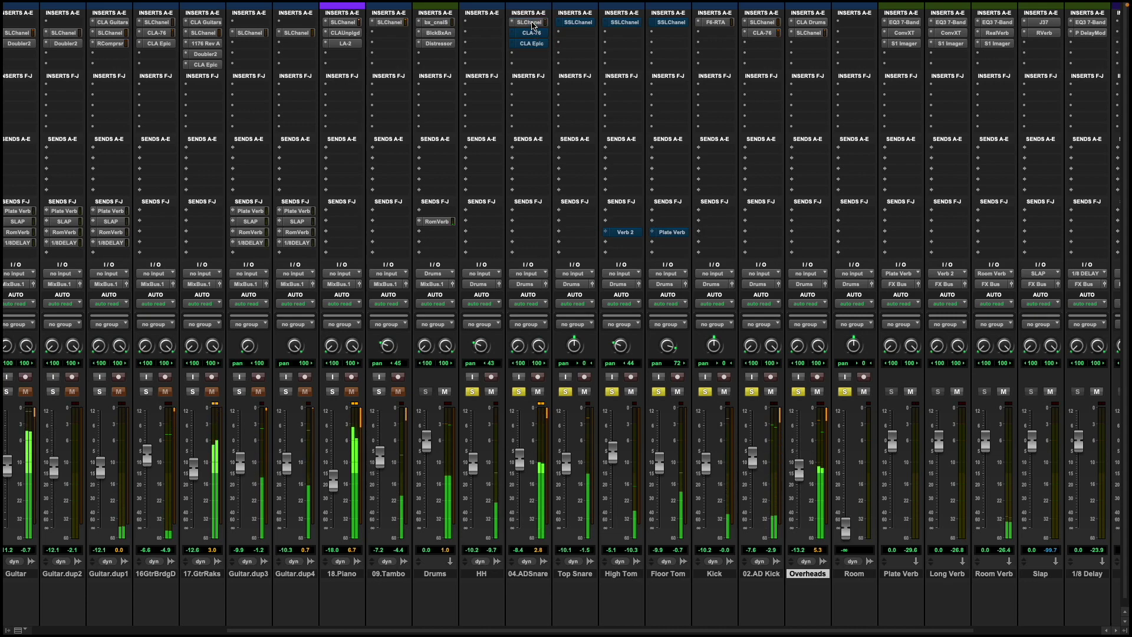
pyautogui.keyDown('super'); pyautogui.click(531, 23); pyautogui.keyUp('super')
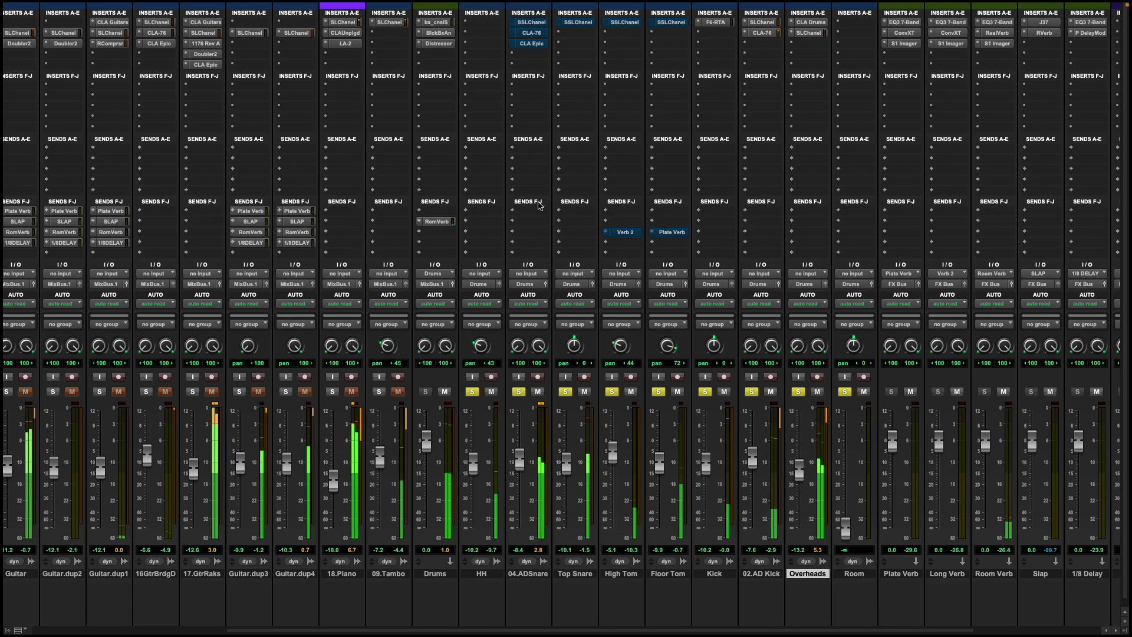
pyautogui.press('space')
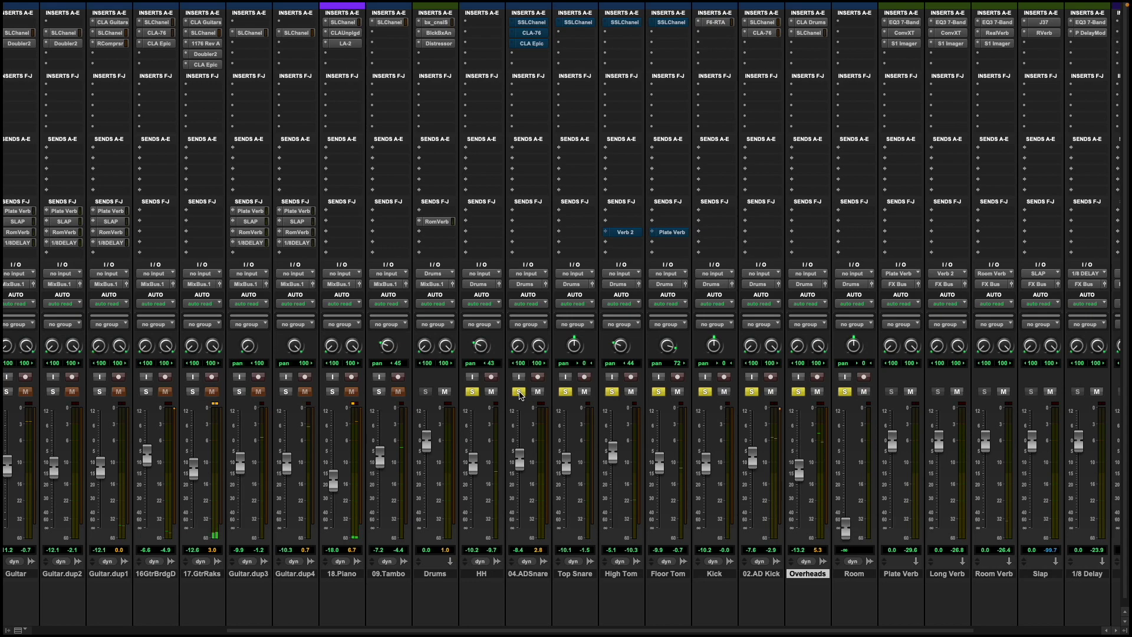
pyautogui.keyDown('alt'); pyautogui.click(519, 391); pyautogui.keyUp('alt')
pyautogui.click(519, 391)
pyautogui.press('space')
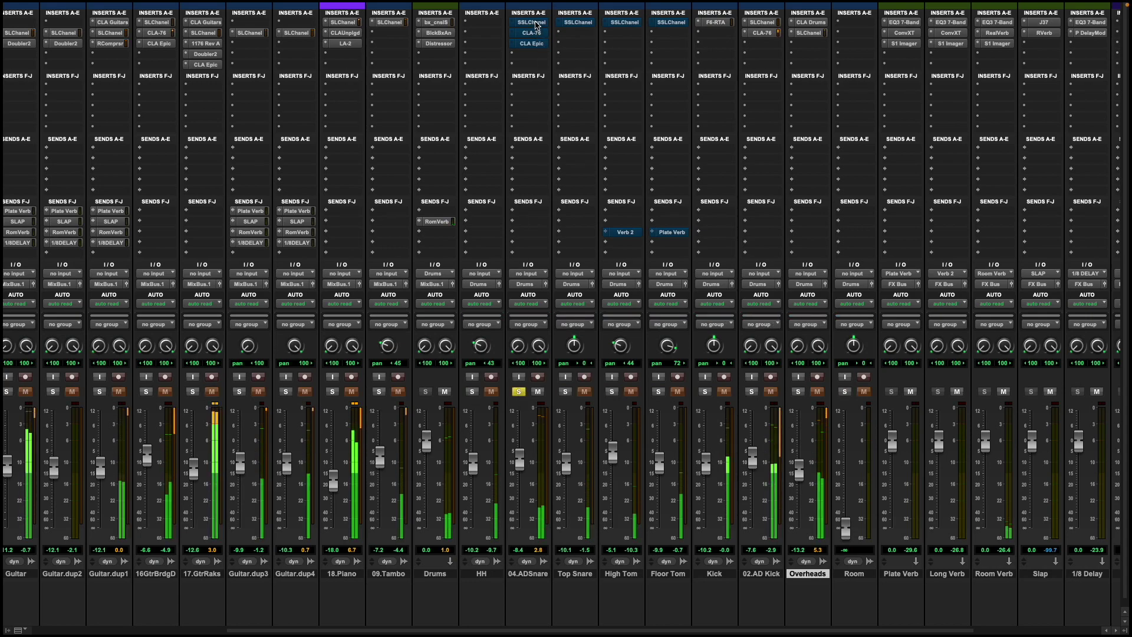
# Step: Open the snare's SSL E-Channel, A/B its bypass, and try a 15 dB HF boost, then undo it
pyautogui.click(534, 23)
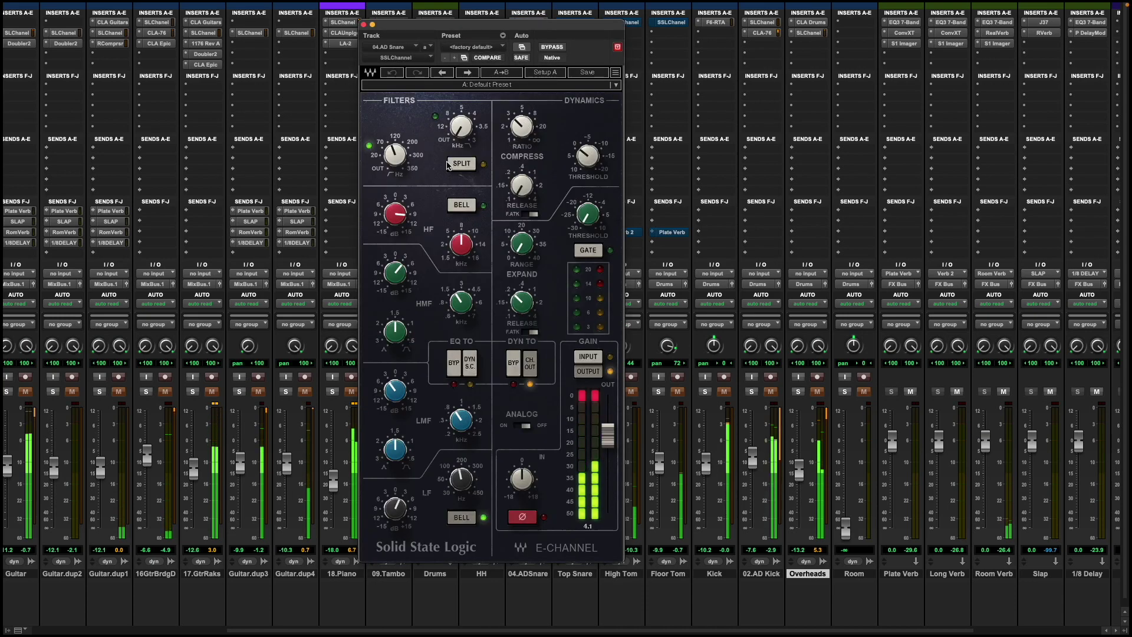
pyautogui.click(555, 48)
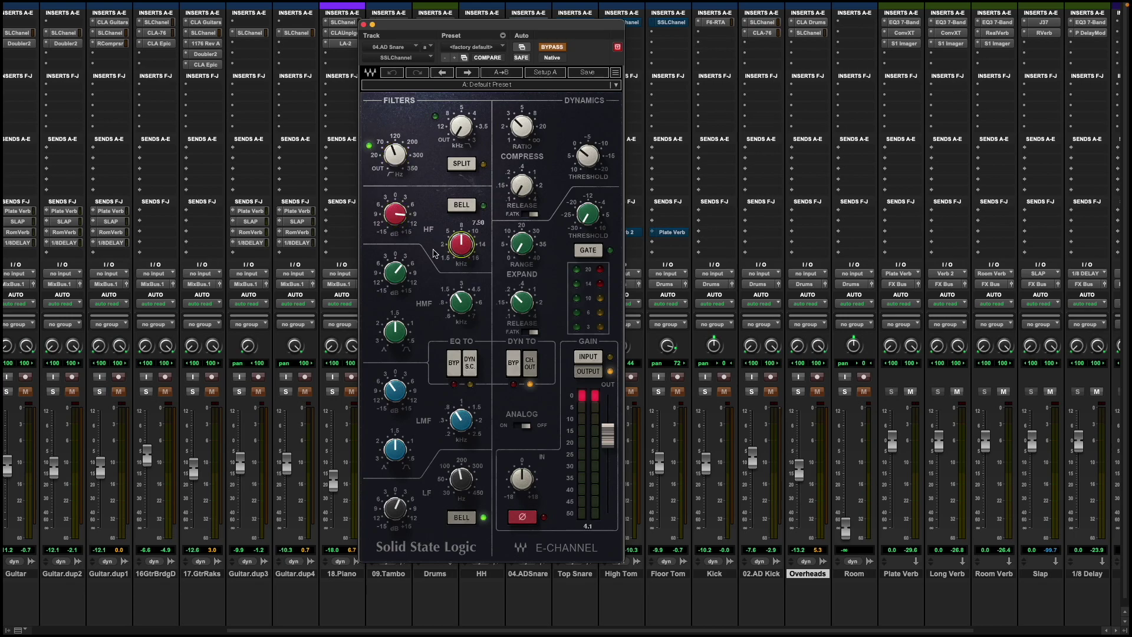
pyautogui.press('space')
pyautogui.click(399, 226)
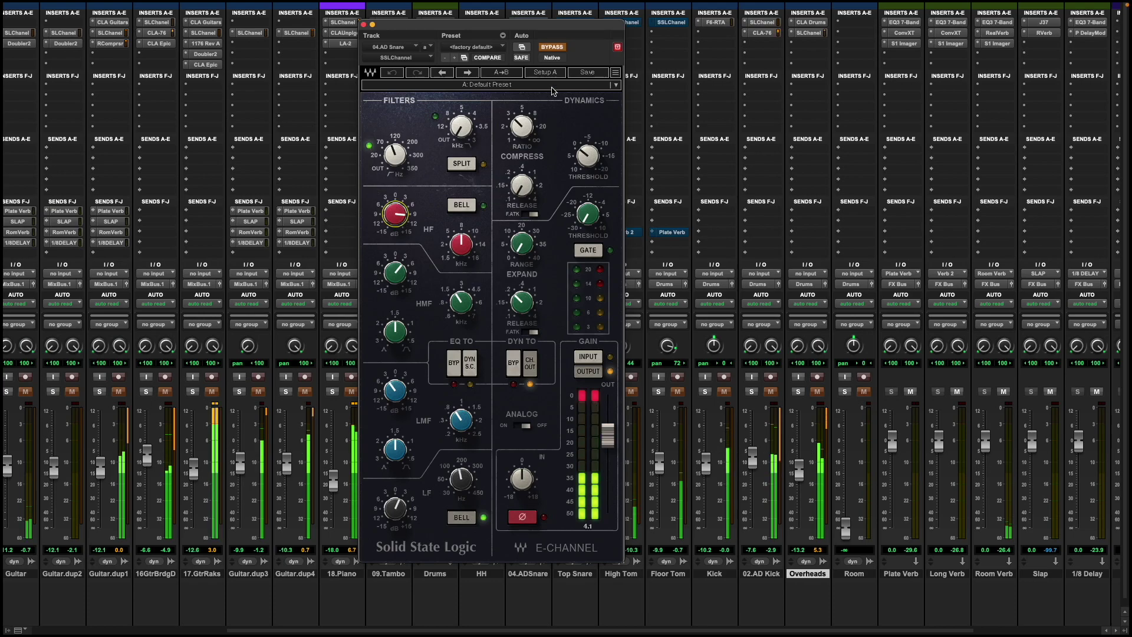
pyautogui.click(558, 48)
pyautogui.moveTo(396, 214); pyautogui.dragTo(396, 185)
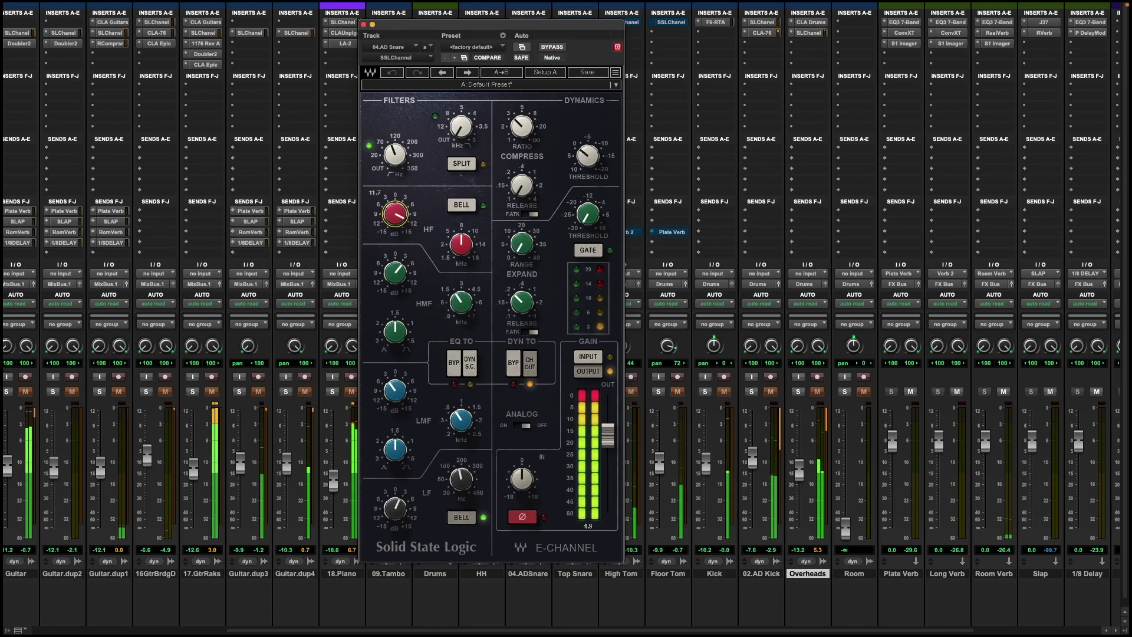
pyautogui.click(394, 73)
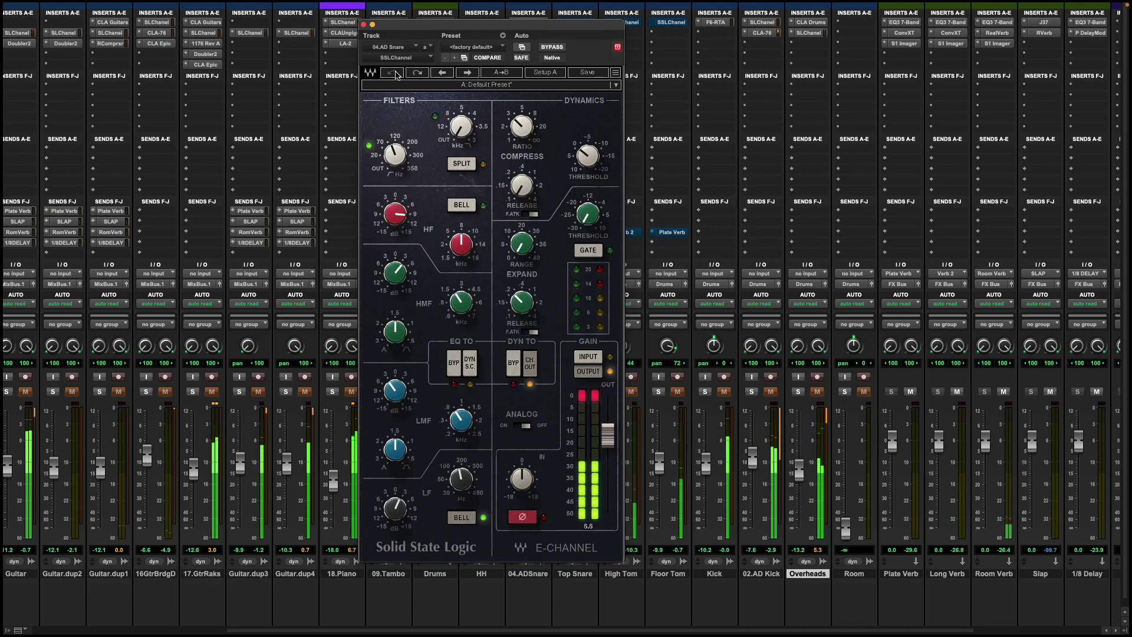
# Step: Check the HMF and LMF values, try LMF at -11.8 dB and 6.6 dB, then undo
pyautogui.click(402, 285)
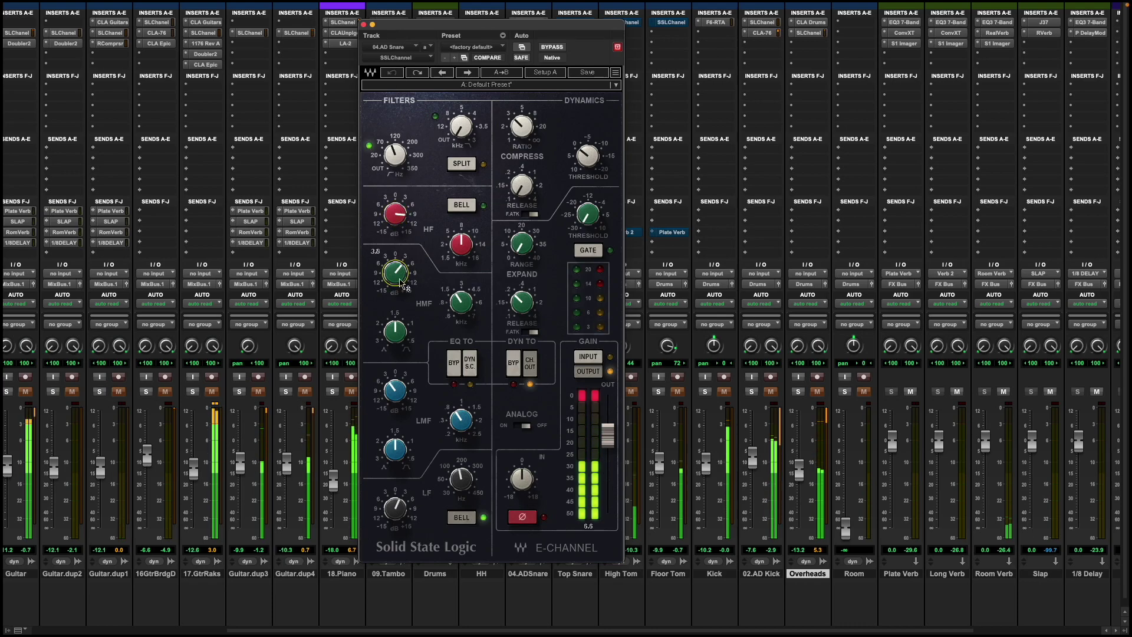
pyautogui.click(454, 306)
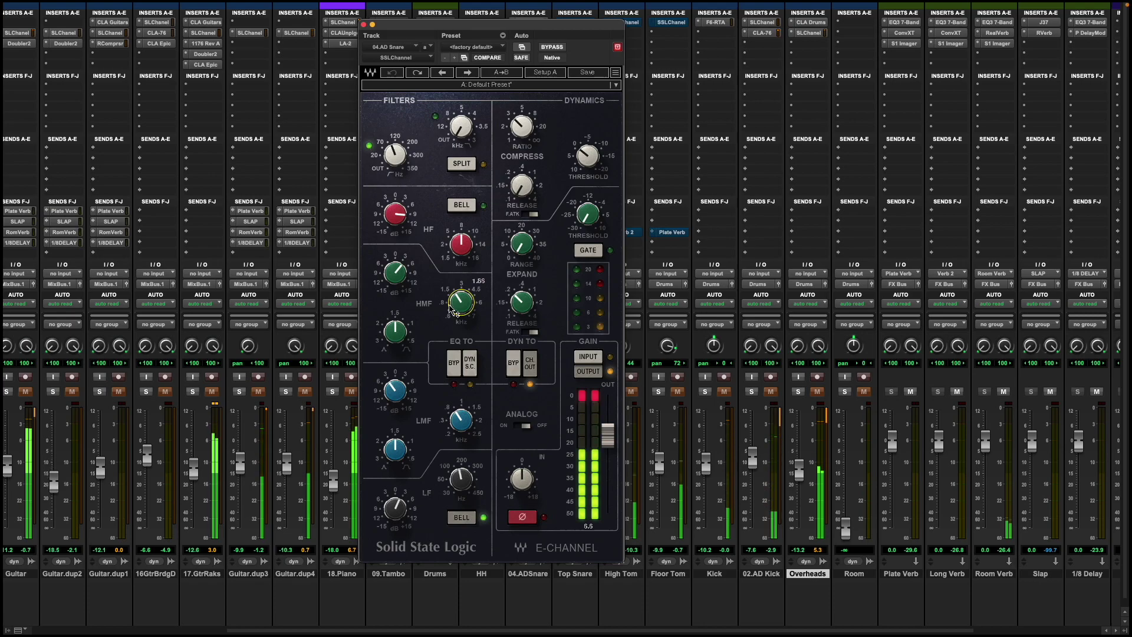
pyautogui.click(395, 390)
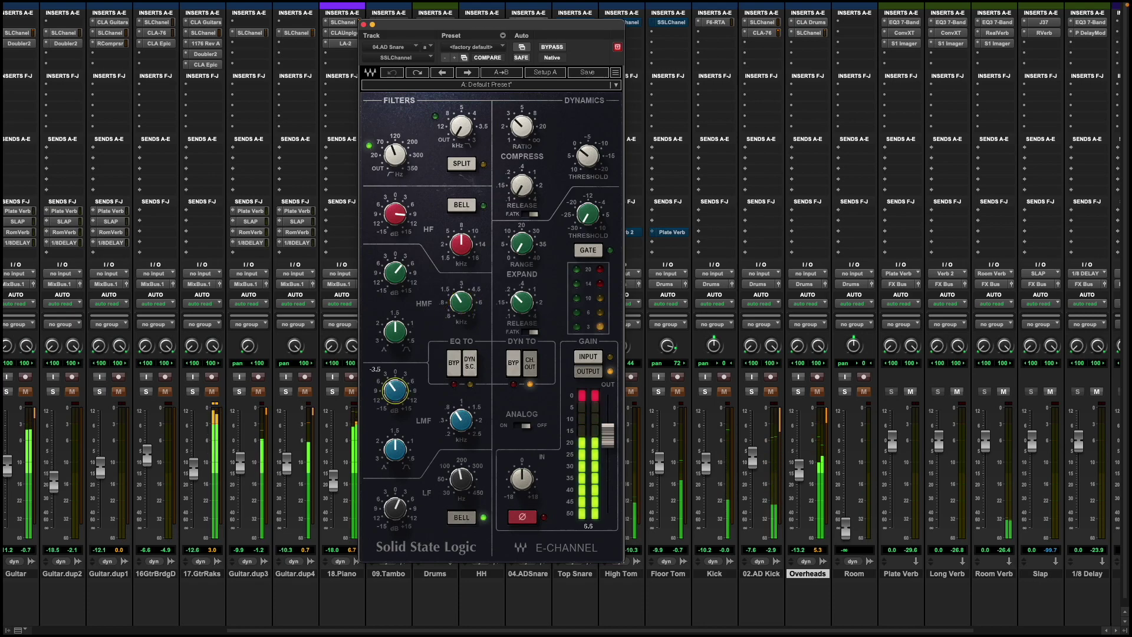
pyautogui.click(461, 420)
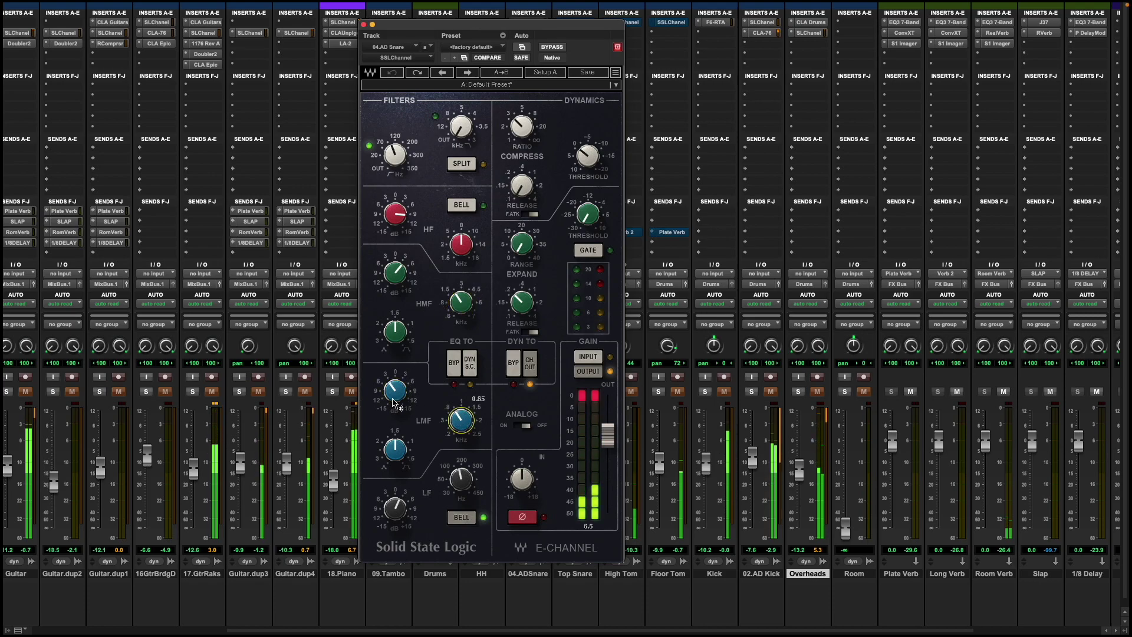
pyautogui.moveTo(395, 400); pyautogui.dragTo(395, 436)
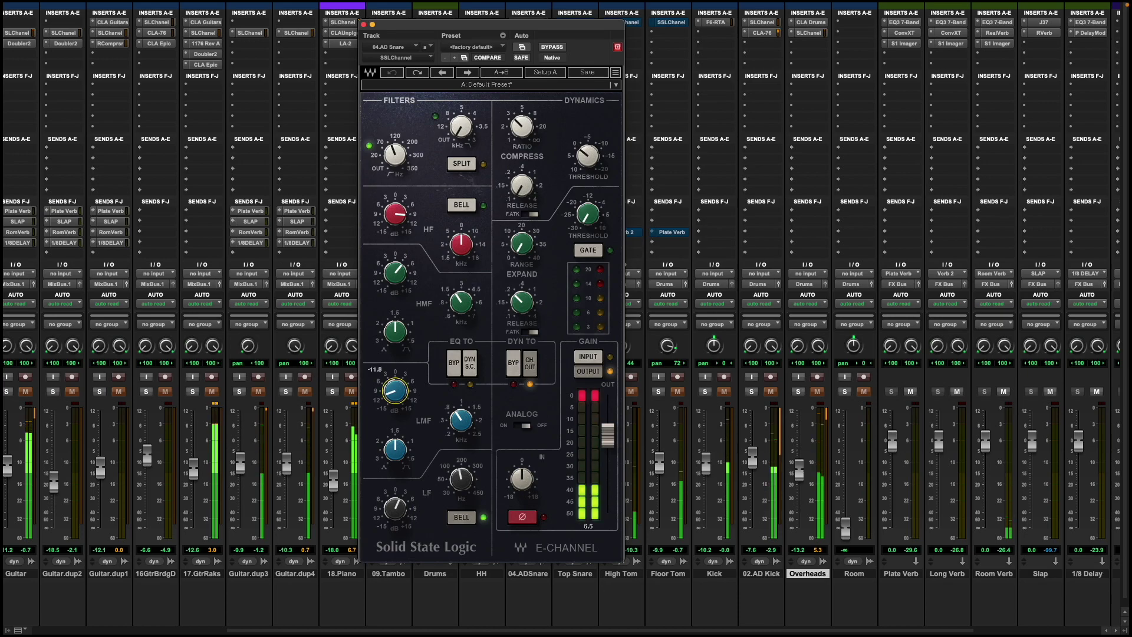
pyautogui.moveTo(395, 390)
pyautogui.mouseDown()
pyautogui.moveTo(395, 336)
pyautogui.moveTo(395, 385)
pyautogui.mouseUp()
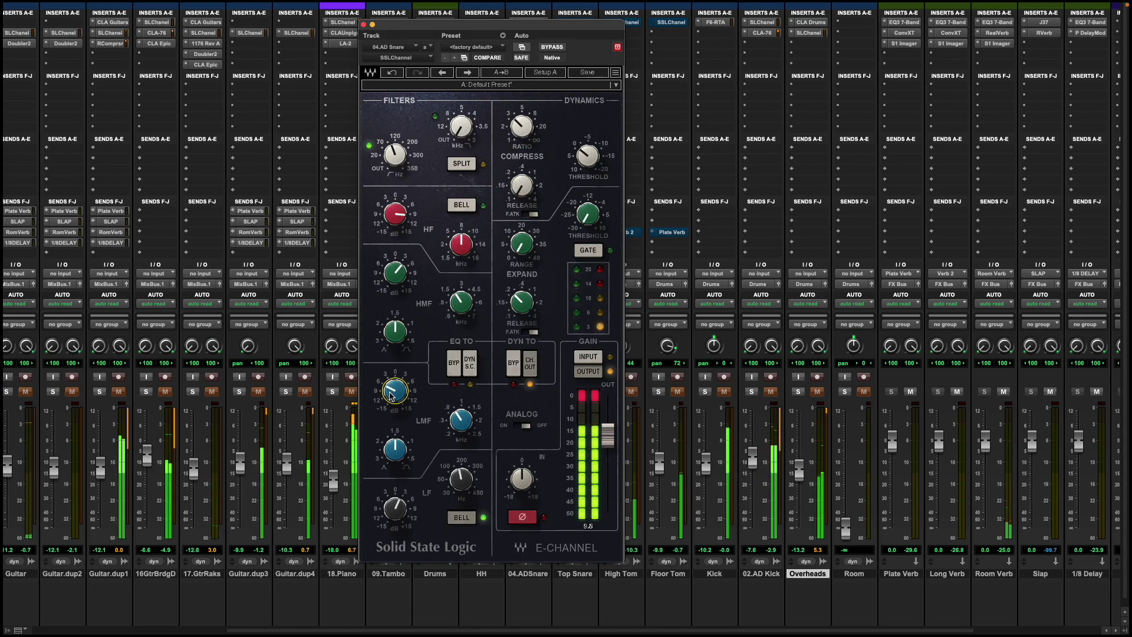
pyautogui.click(391, 74)
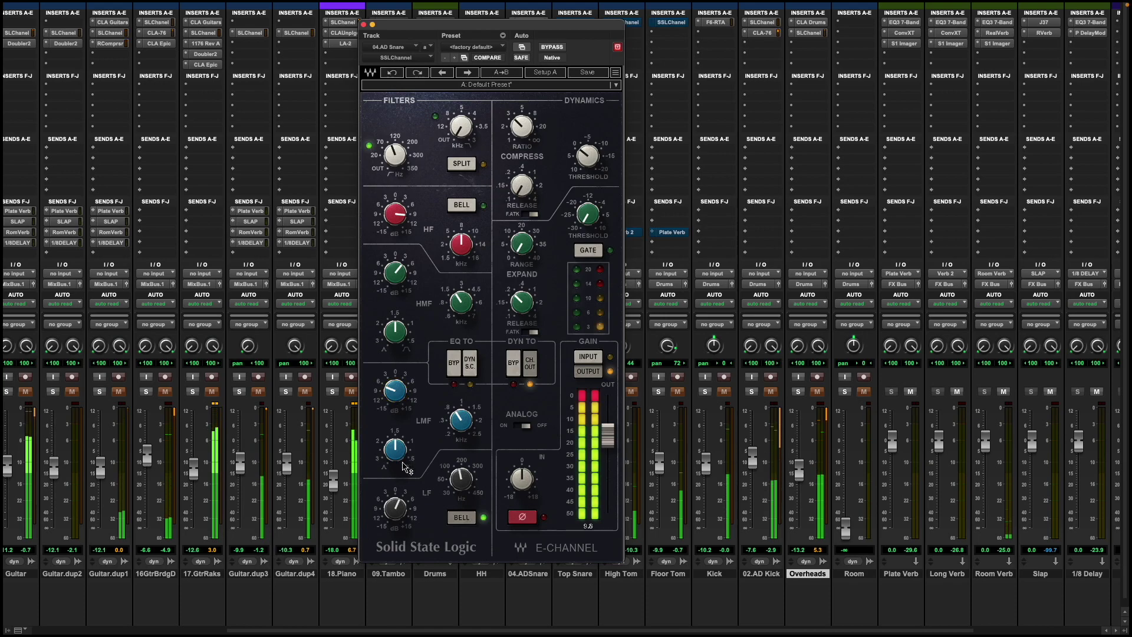
# Step: Boost the snare's low-frequency band to 15 dB at 172 Hz and A/B the EQ bypass
pyautogui.moveTo(397, 509); pyautogui.dragTo(432, 495)
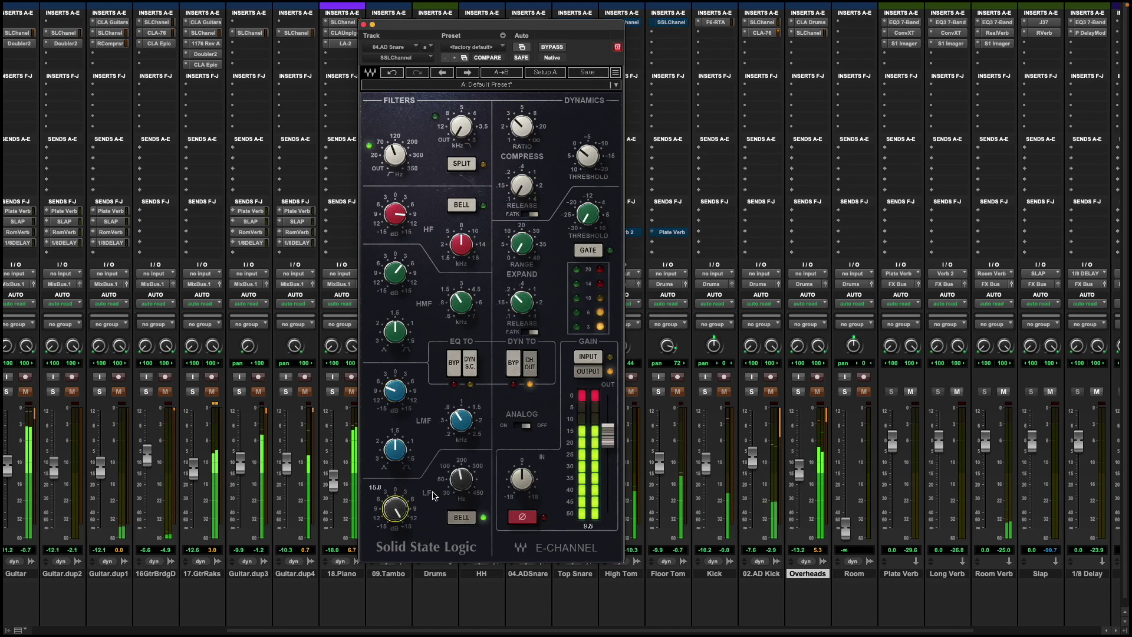
pyautogui.press('space')
pyautogui.click(461, 478)
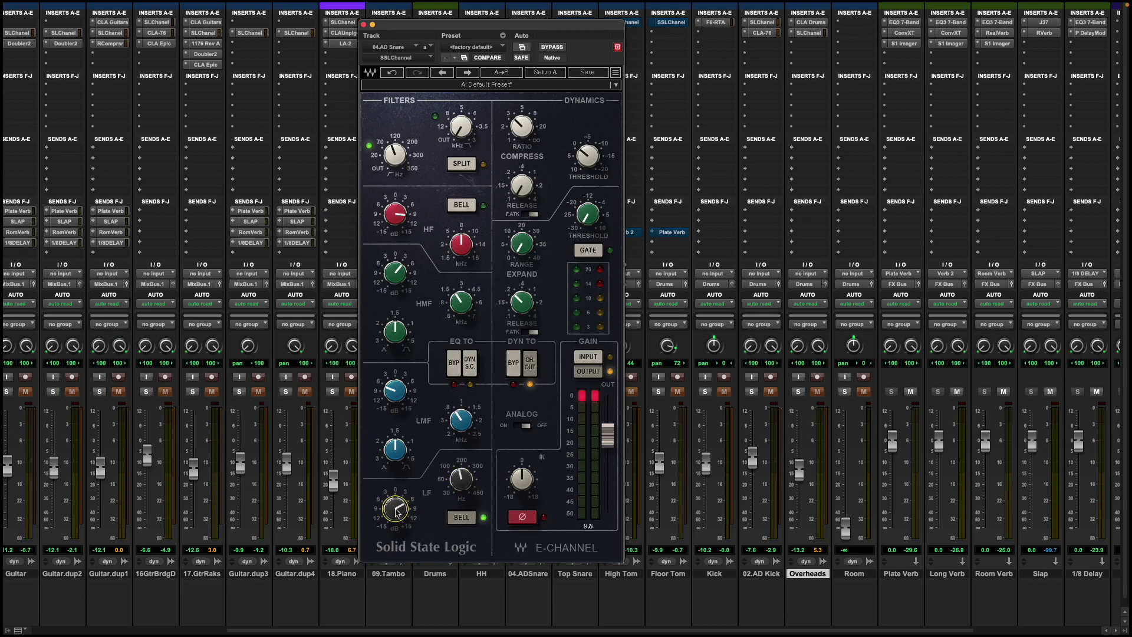
pyautogui.press('space')
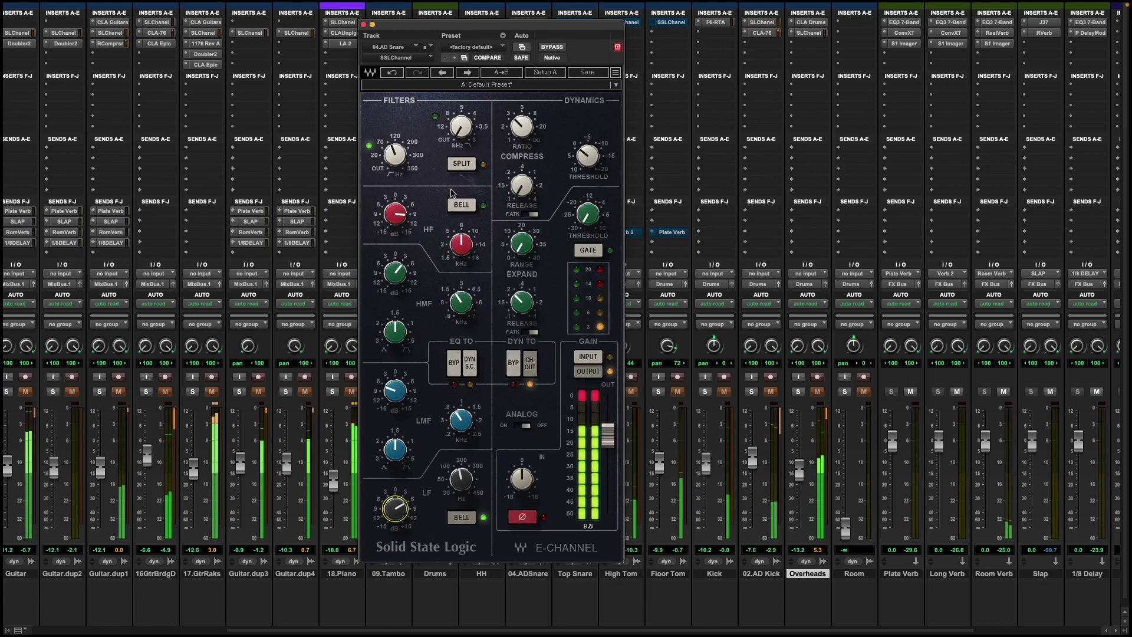
pyautogui.click(547, 48)
pyautogui.click(547, 49)
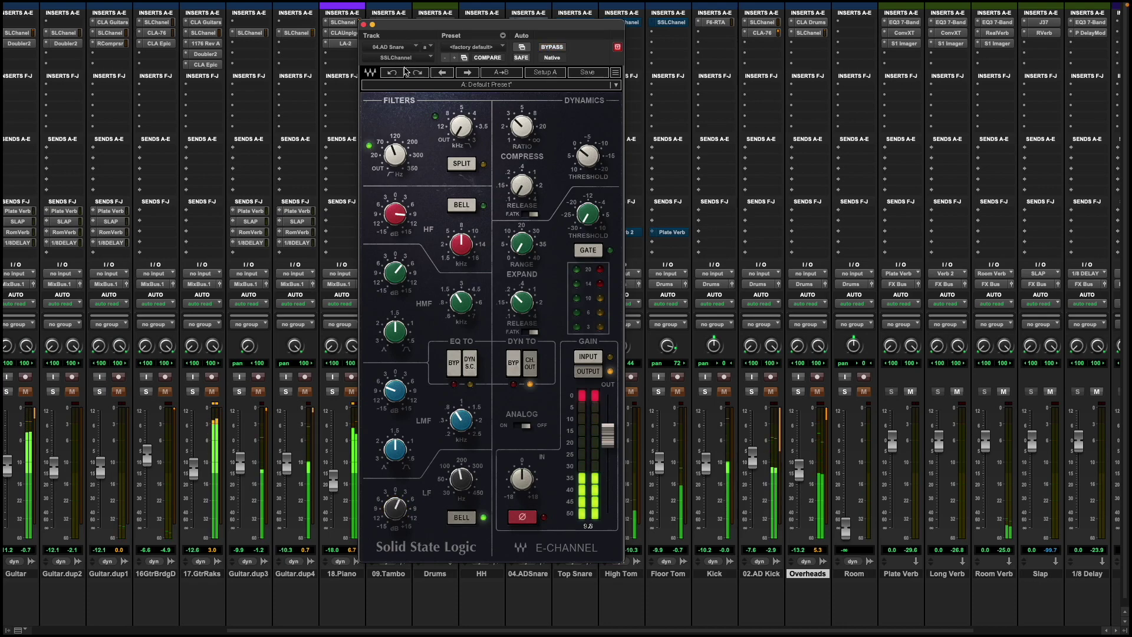
pyautogui.click(547, 49)
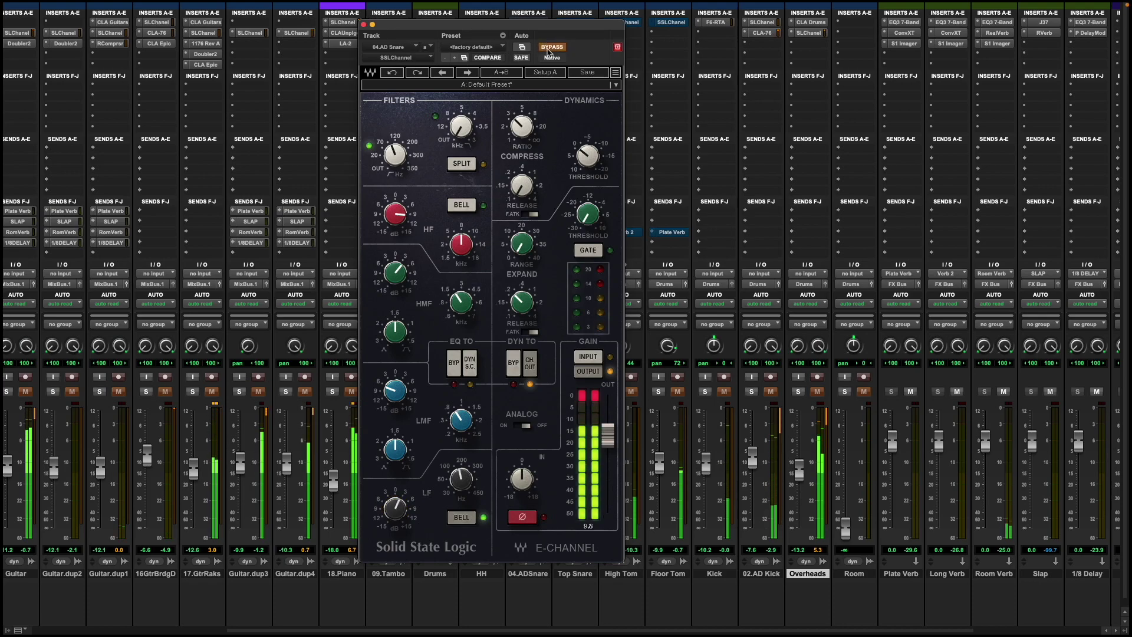
pyautogui.click(547, 50)
# Step: Switch from the snare's CLA-76 window to its CLA Epic reverb
pyautogui.click(363, 24)
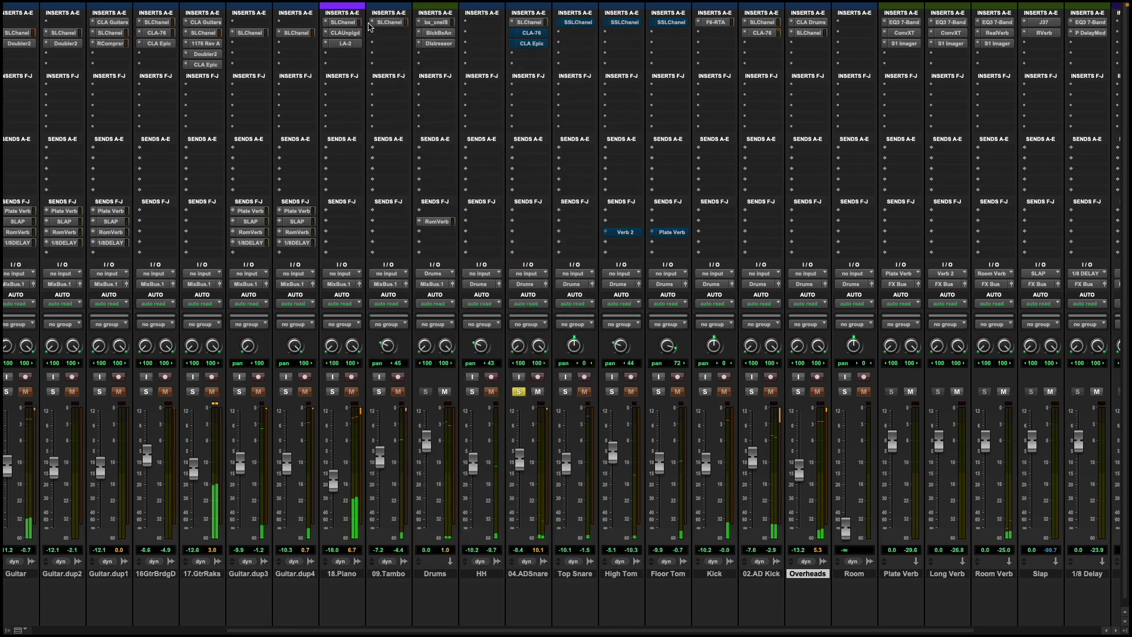
pyautogui.click(533, 34)
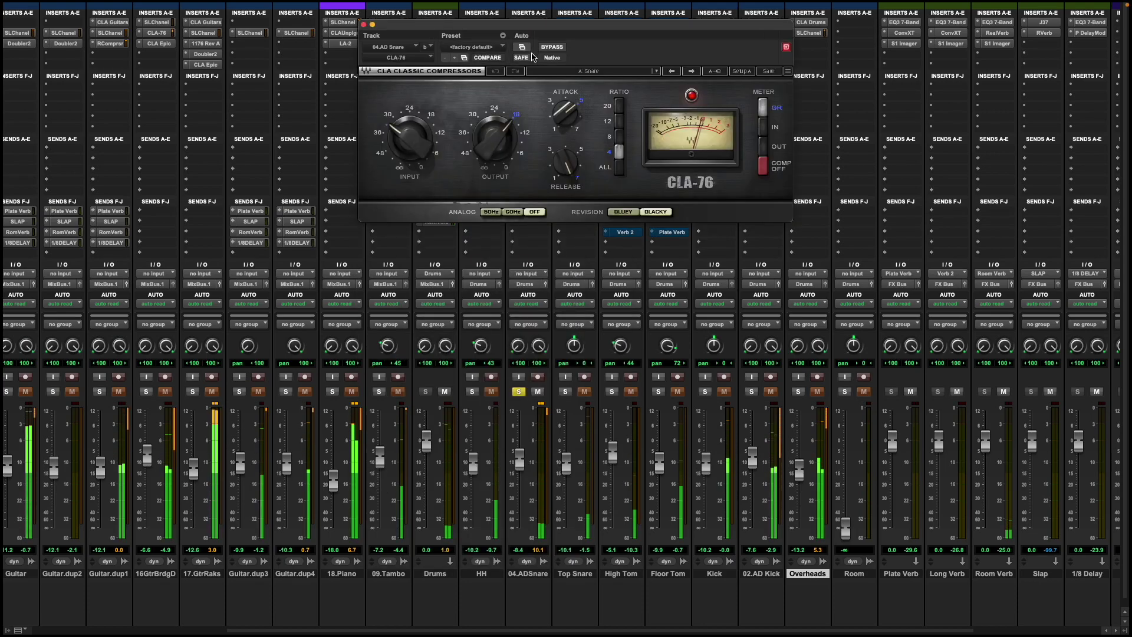
pyautogui.click(364, 24)
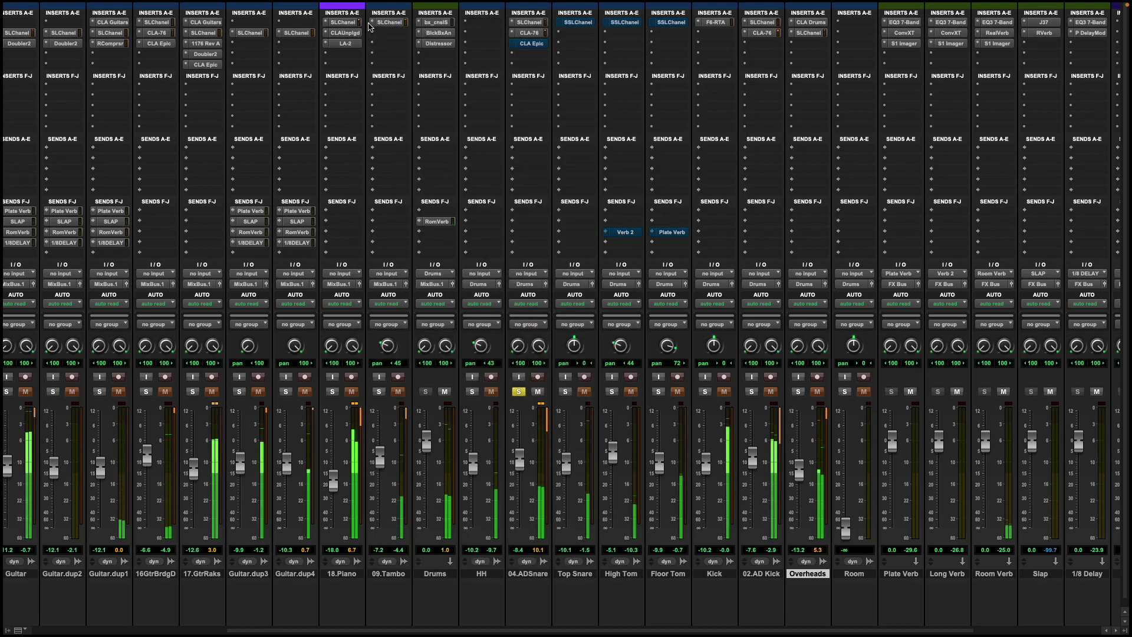
pyautogui.click(523, 45)
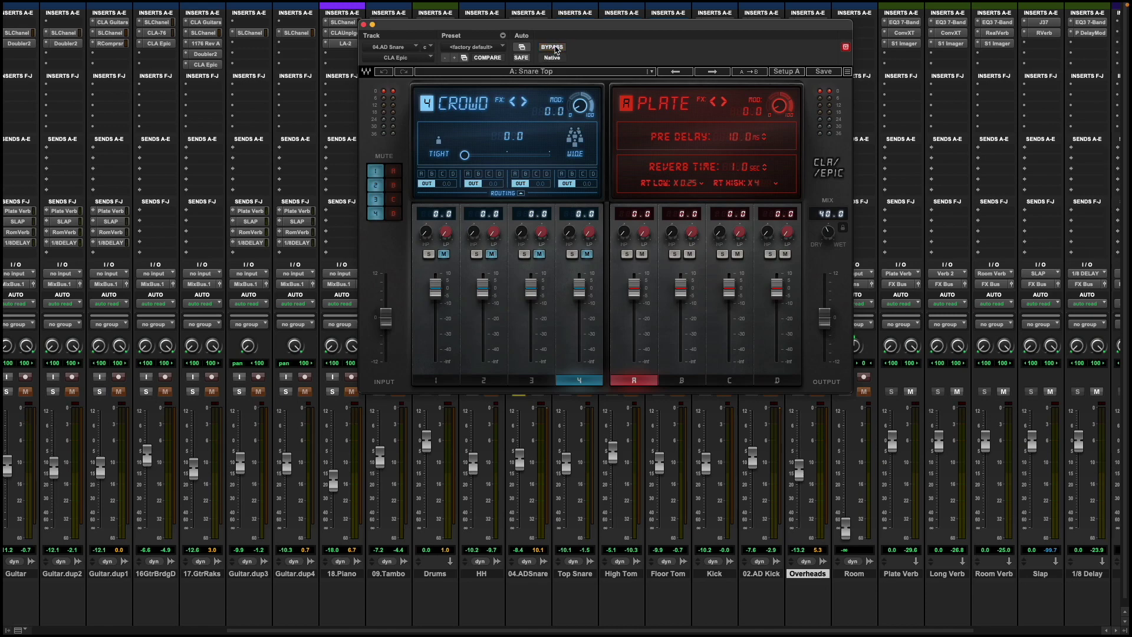
# Step: Play the snare and compare the CLA Epic Snare Top preset bypassed versus active
pyautogui.press('space')
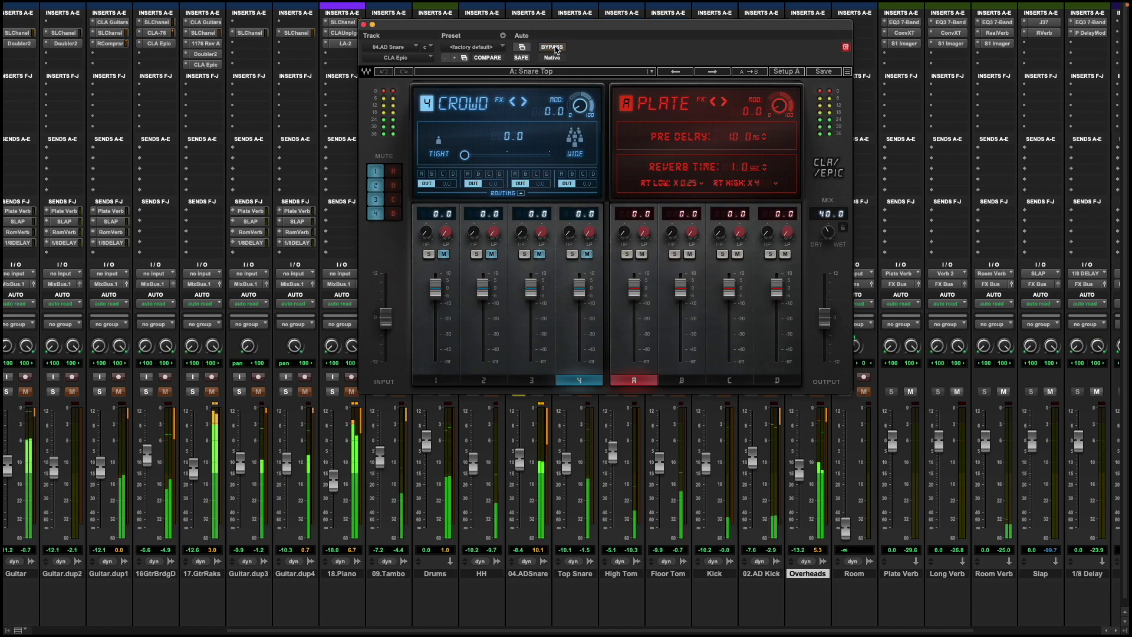
pyautogui.click(566, 73)
pyautogui.moveTo(589, 221)
pyautogui.moveTo(731, 221)
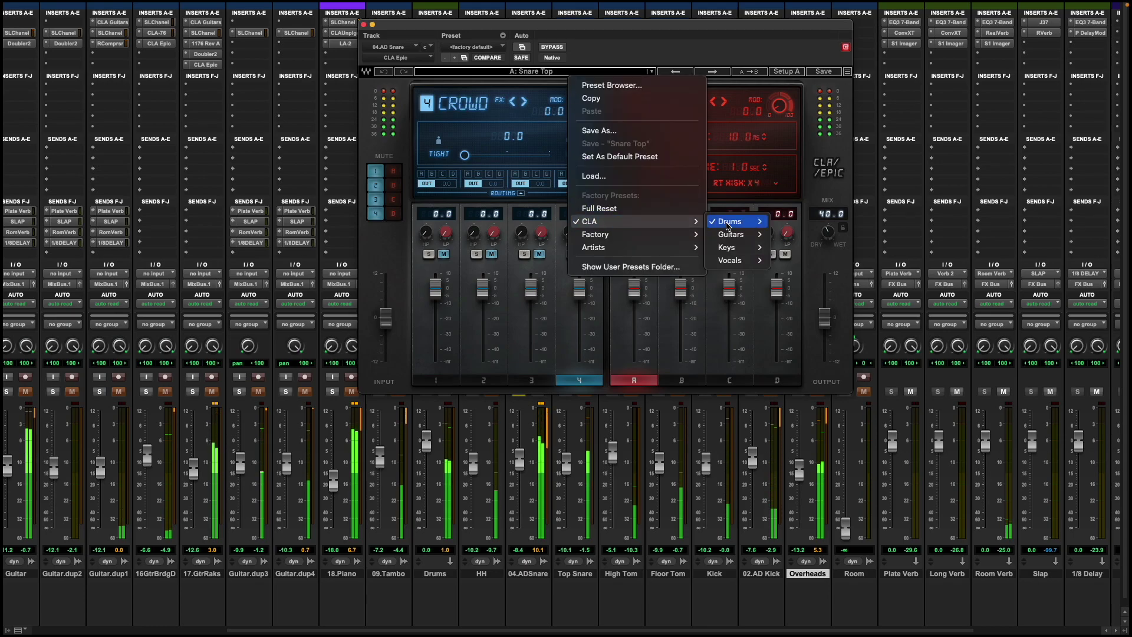
pyautogui.click(799, 222)
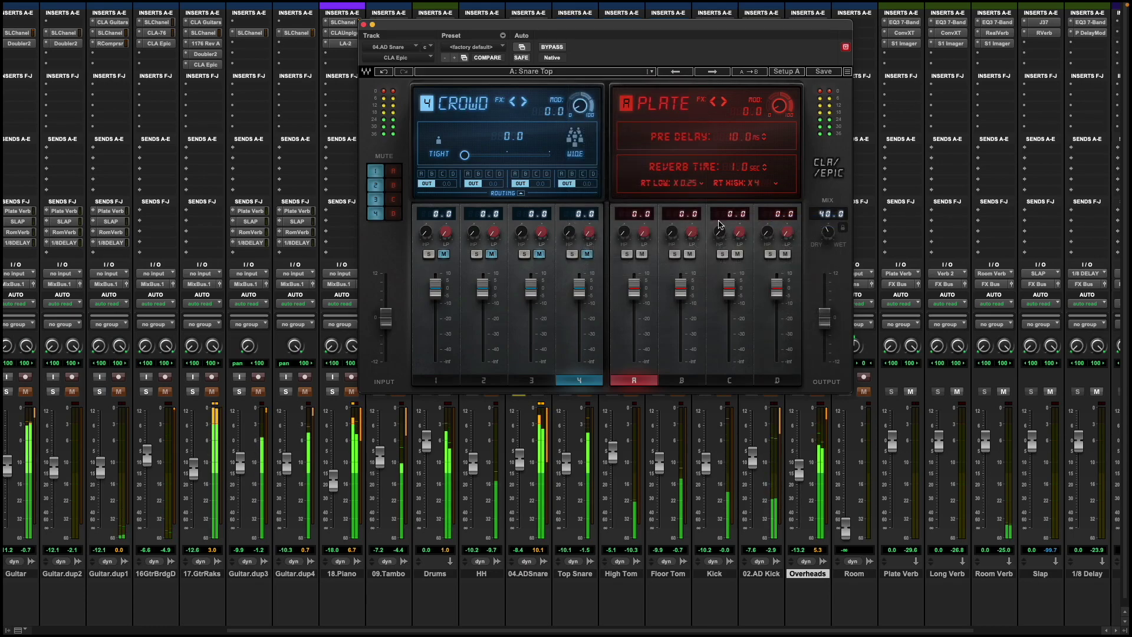
pyautogui.click(548, 49)
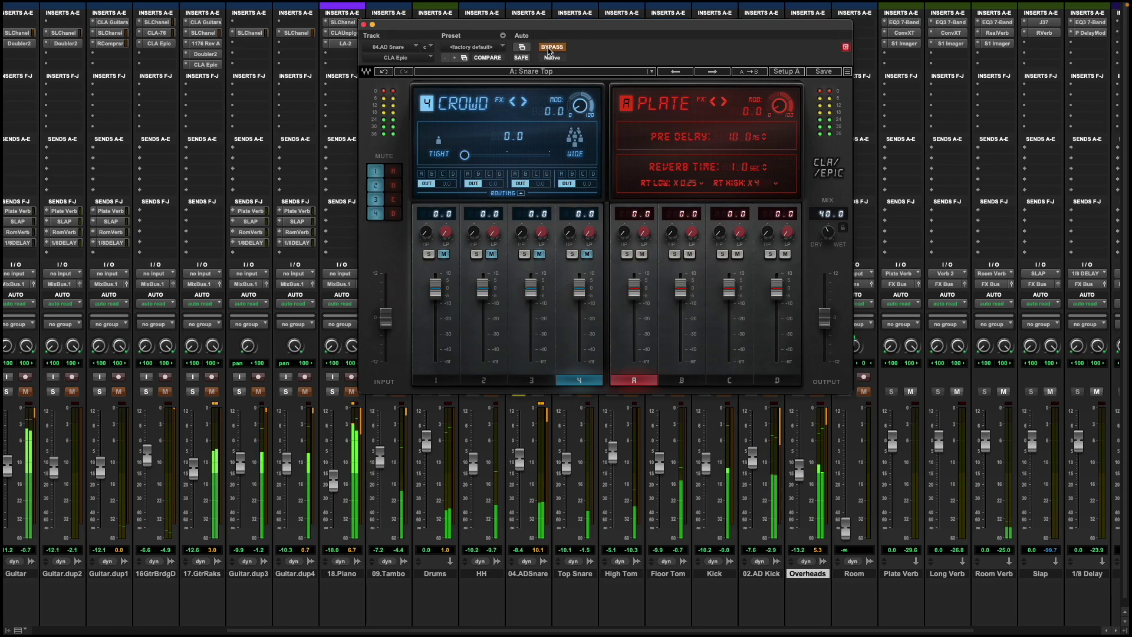
pyautogui.click(549, 49)
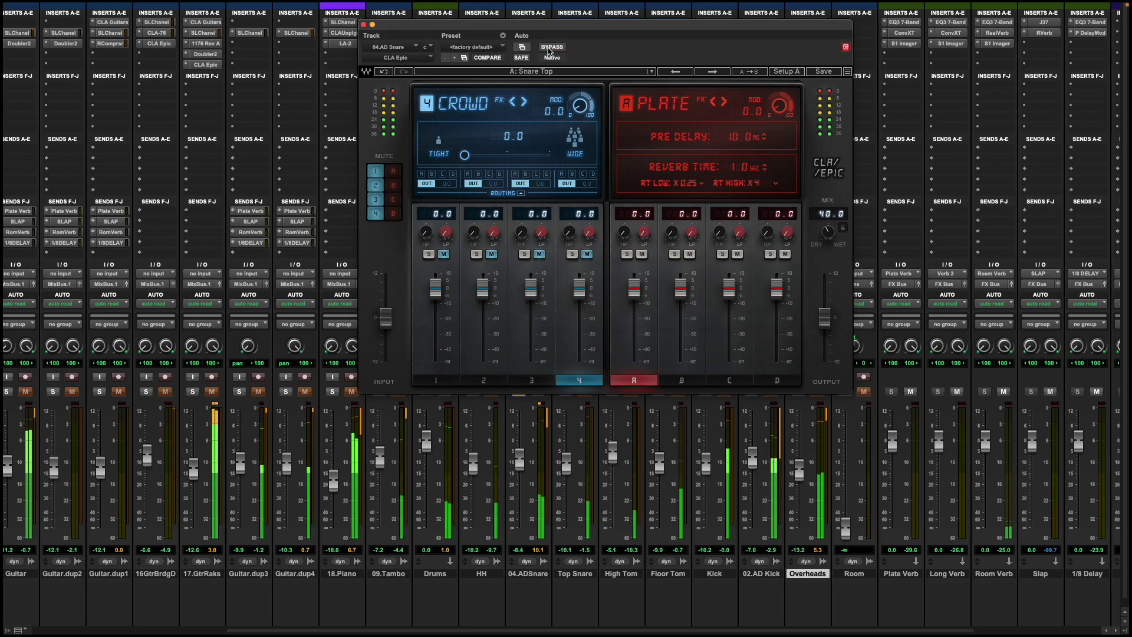
# Step: Add the Room track to Group 1 and close the CLA Epic window
pyautogui.click(479, 397)
pyautogui.press('super+shift+g')
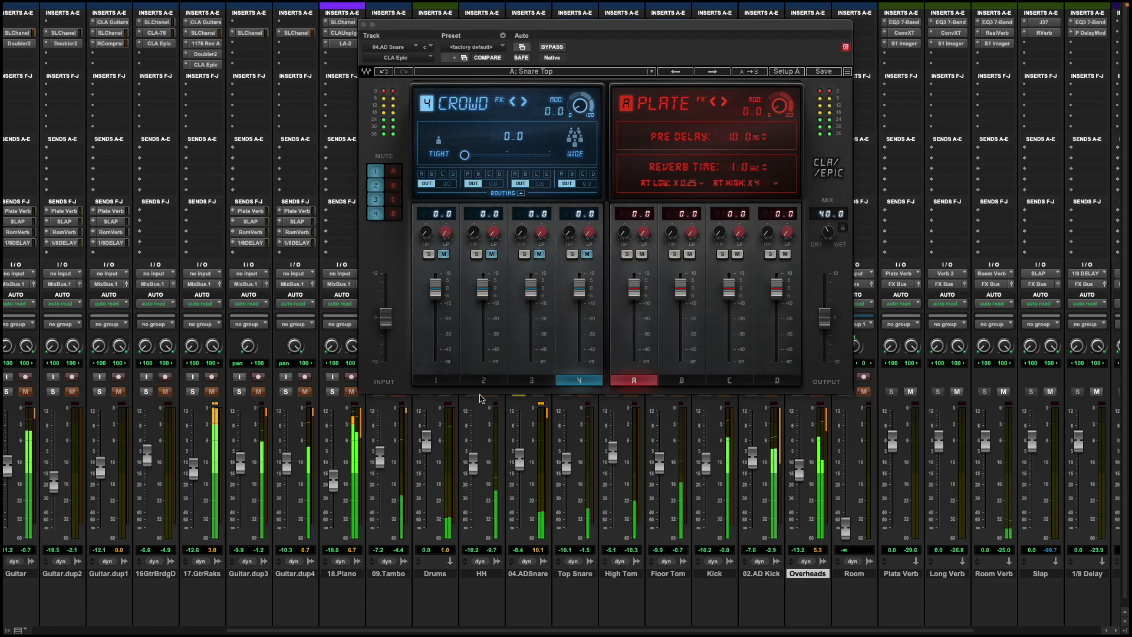
pyautogui.click(363, 24)
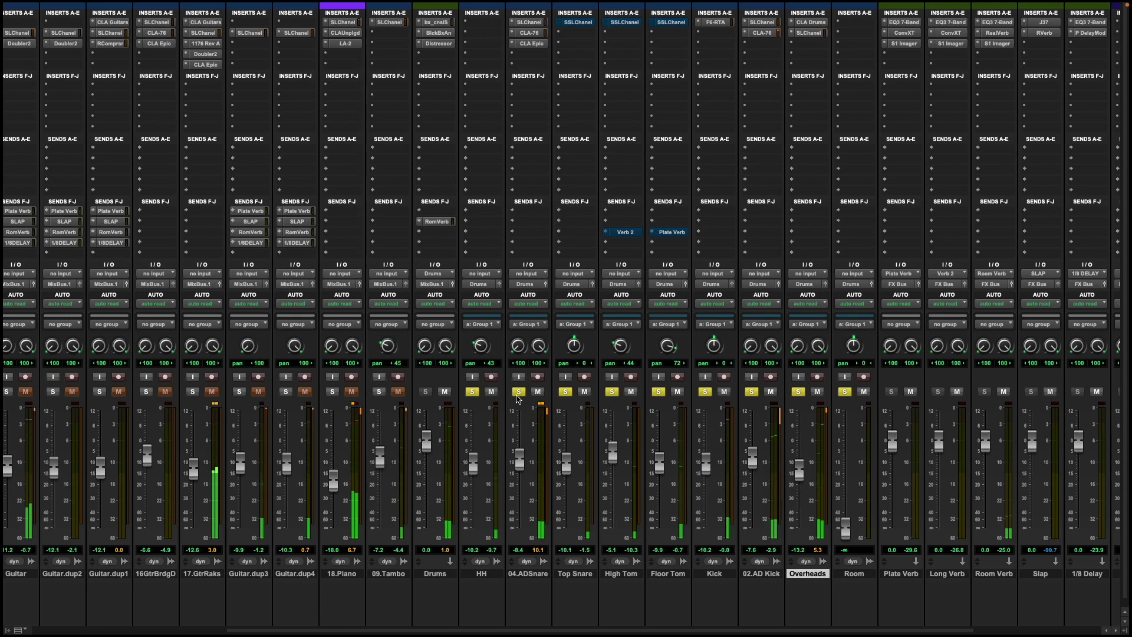
# Step: Clear the group solo, suspend the group, and solo Top Snare alone during playback
pyautogui.click(565, 392)
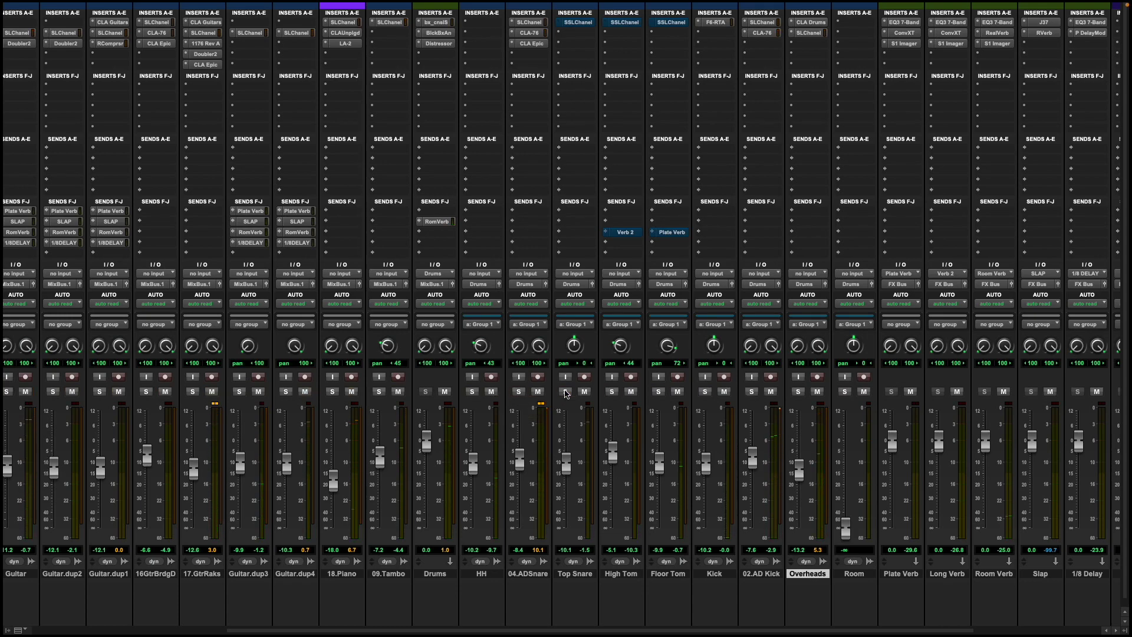
pyautogui.press('super+shift+g')
pyautogui.click(565, 393)
pyautogui.press('space')
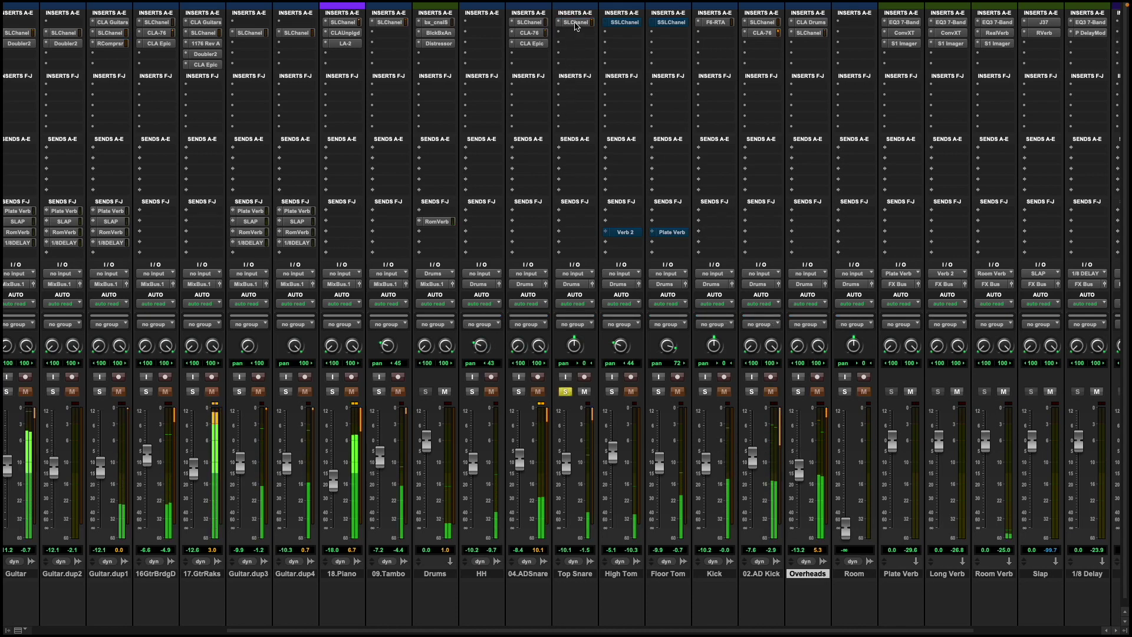
pyautogui.click(575, 23)
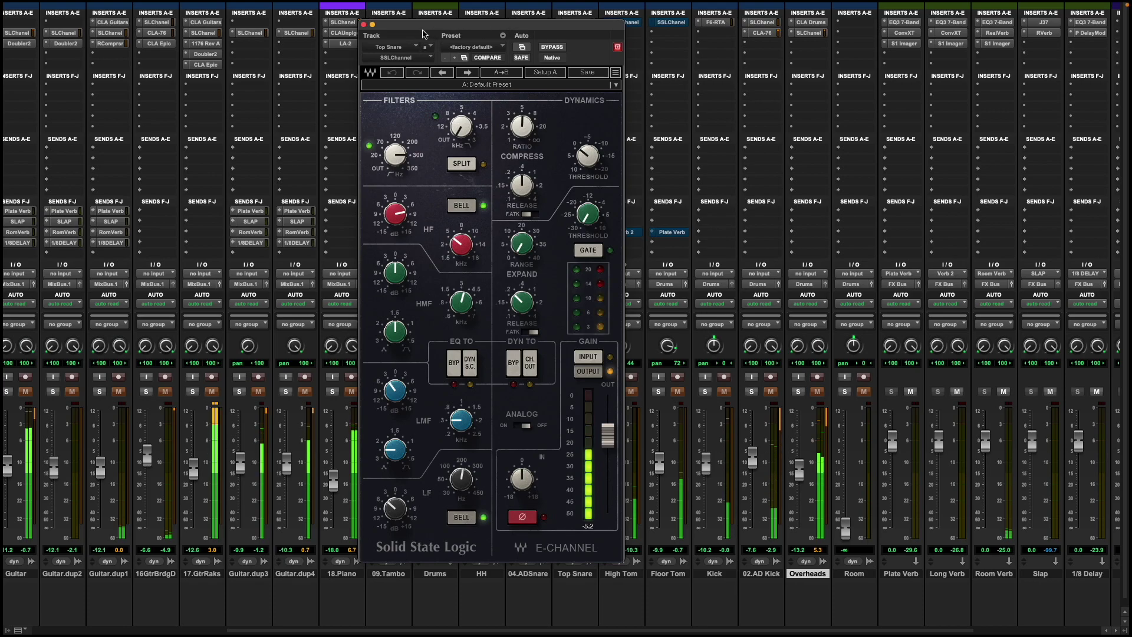
pyautogui.click(364, 25)
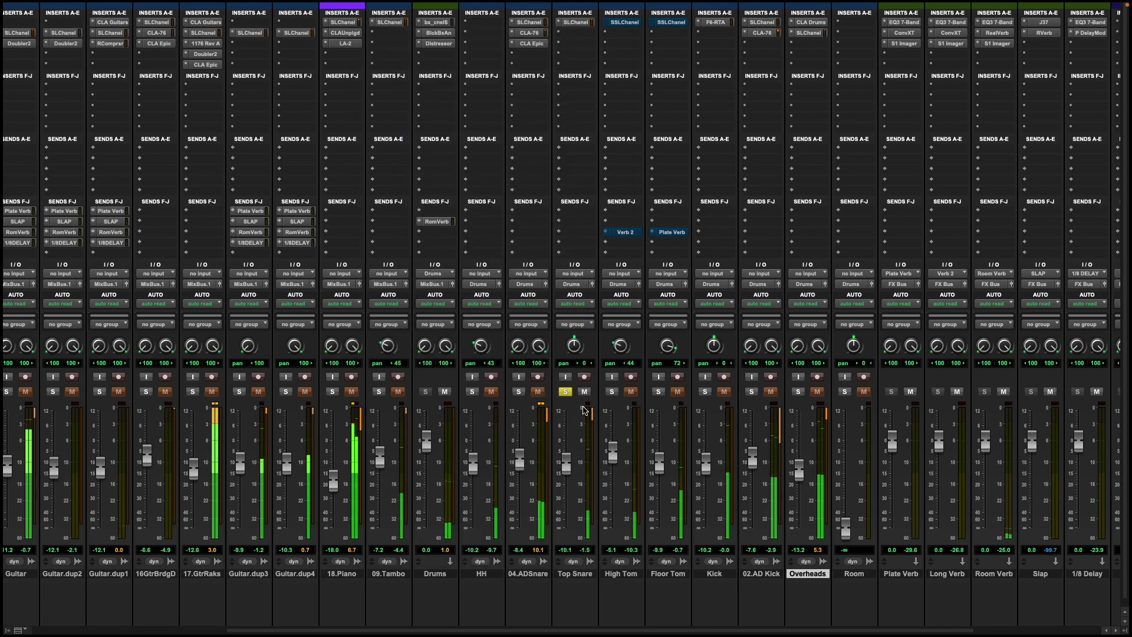
# Step: Compare Top Snare's SSL channel strip bypassed and re-enabled
pyautogui.keyDown('super'); pyautogui.click(579, 26); pyautogui.keyUp('super')
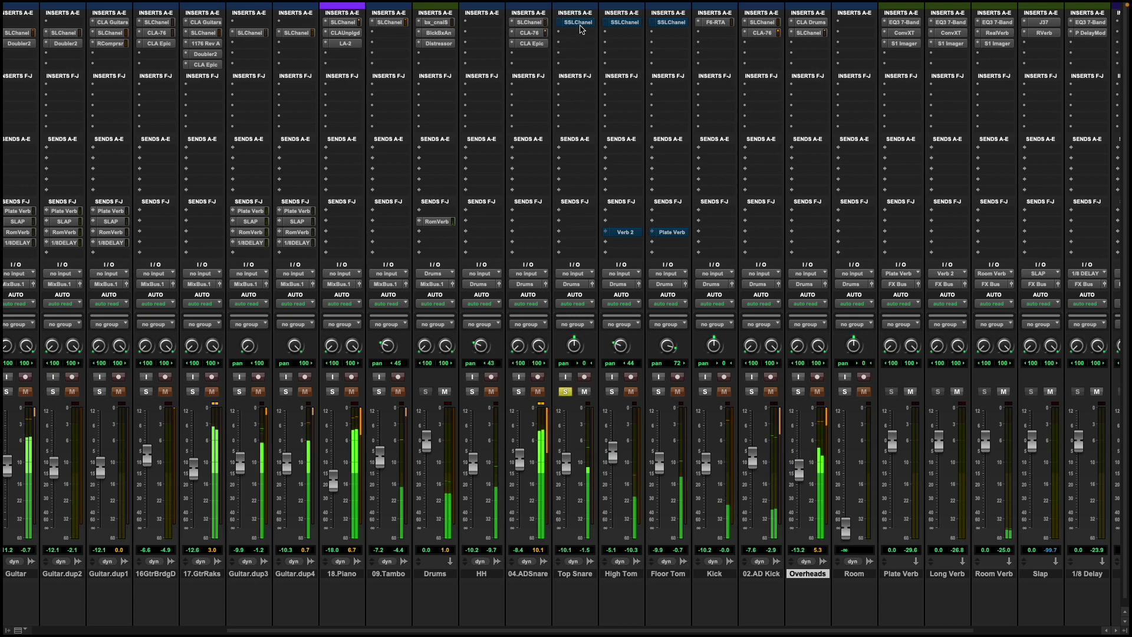
pyautogui.click(579, 24)
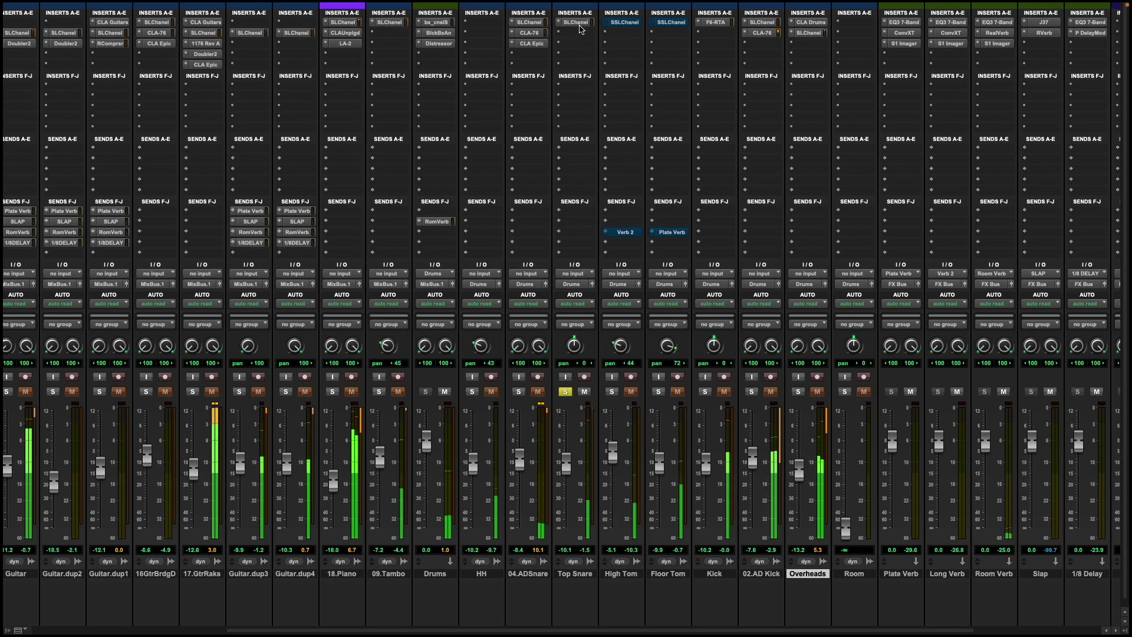
pyautogui.click(579, 25)
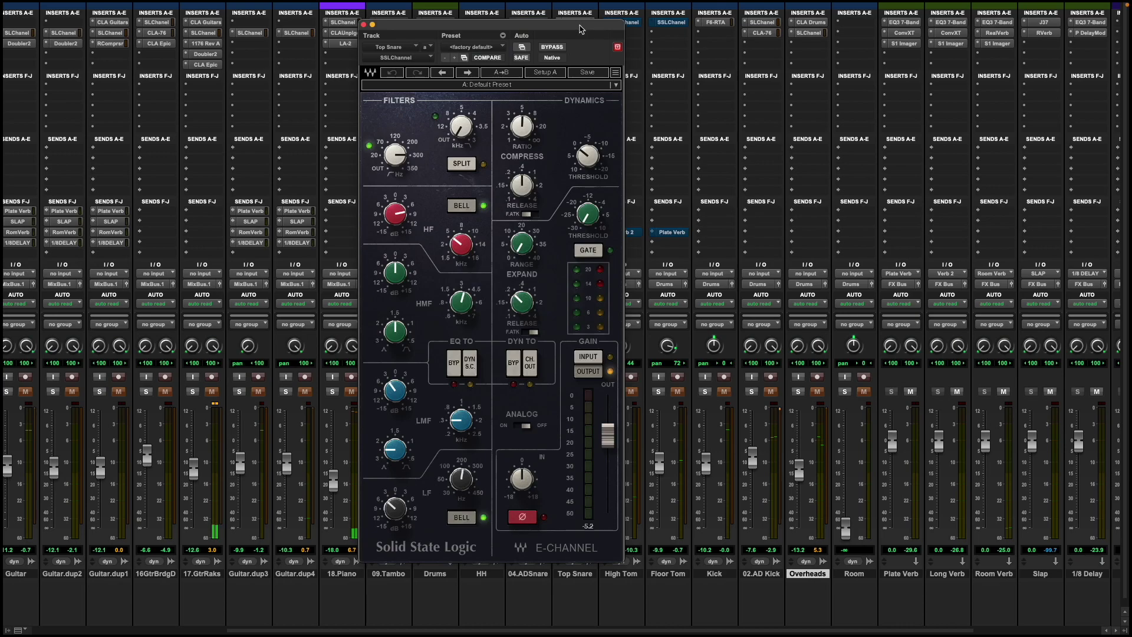
pyautogui.click(365, 25)
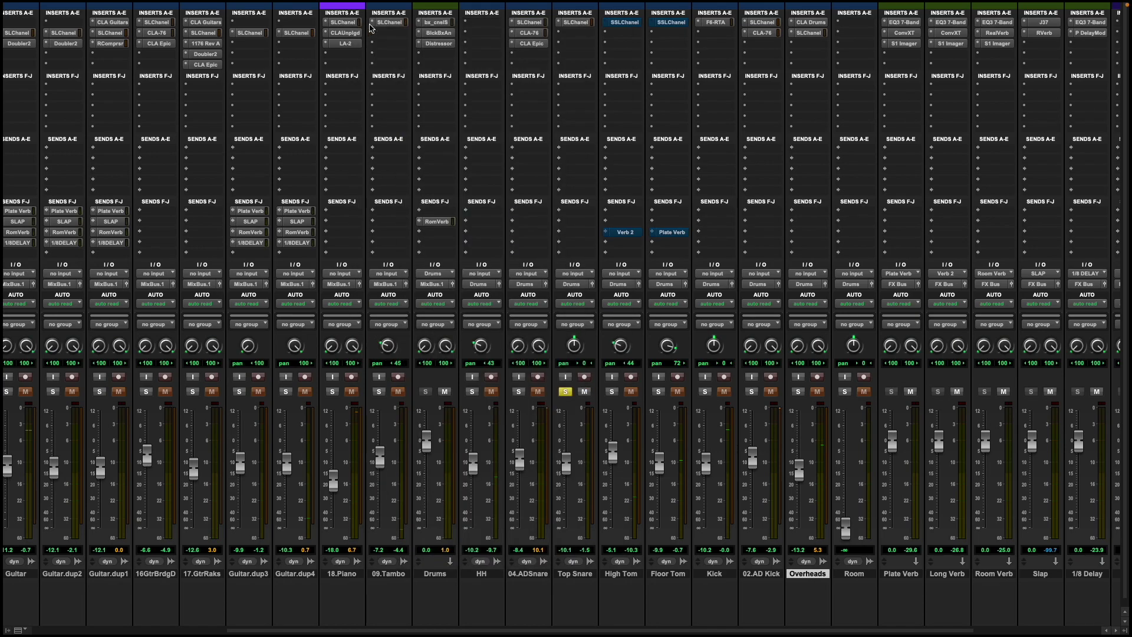
pyautogui.press('space')
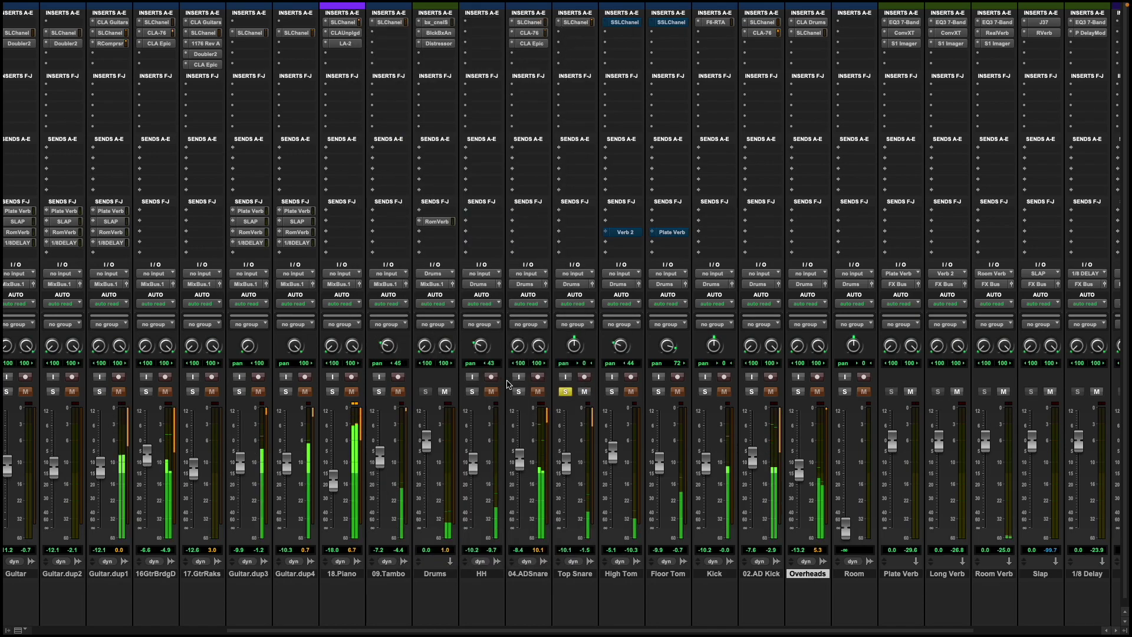
# Step: Solo the HH track instead of Top Snare and start choosing a plug-in for its first insert
pyautogui.click(472, 392)
pyautogui.click(566, 393)
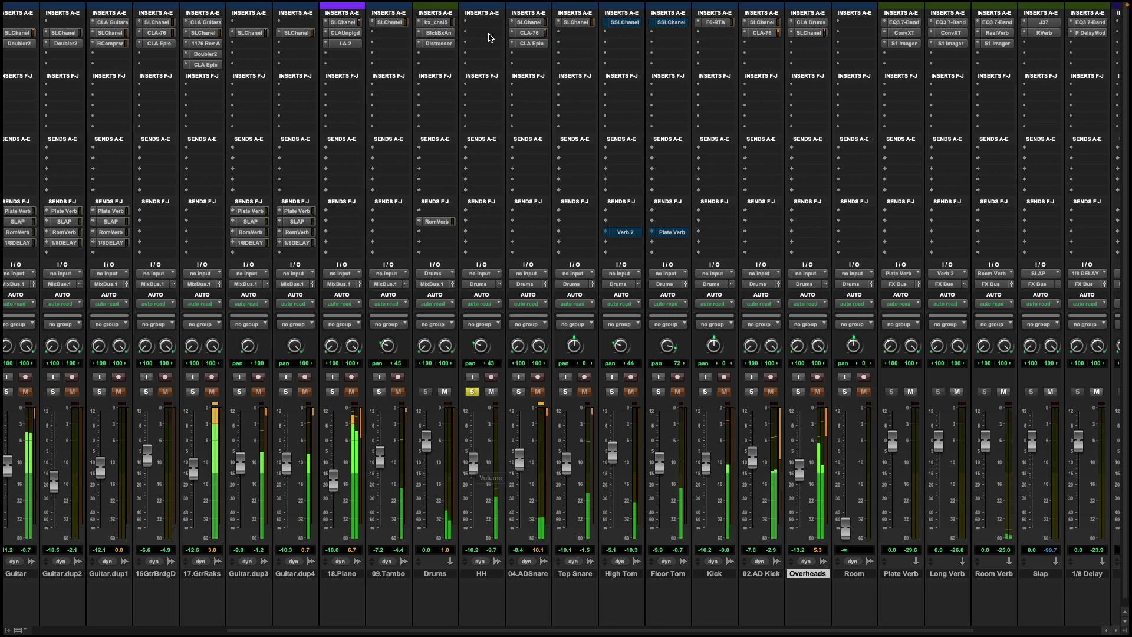
pyautogui.click(469, 25)
# Step: Insert an SSL channel strip on the HH track, open it, and solo the grouped drums
pyautogui.click(493, 32)
pyautogui.click(493, 34)
pyautogui.click(566, 27)
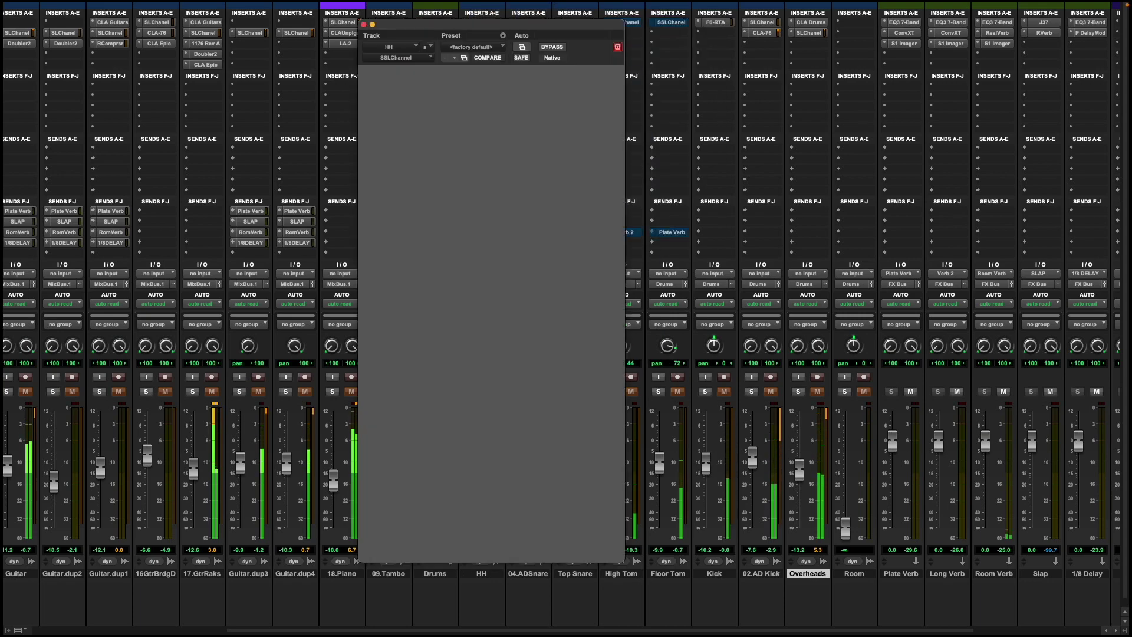
pyautogui.moveTo(499, 25); pyautogui.dragTo(355, 40)
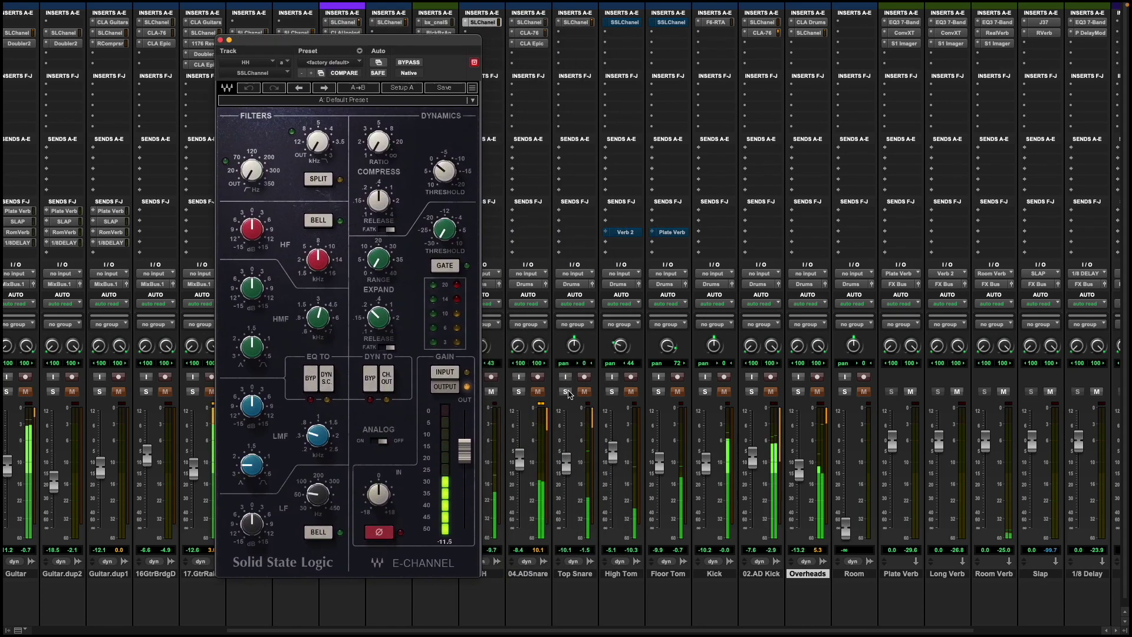
pyautogui.click(565, 391)
# Step: Set HH's high-pass to 103 Hz and an HF boost of about 5 dB at 6.74 kHz
pyautogui.moveTo(252, 171); pyautogui.dragTo(253, 141)
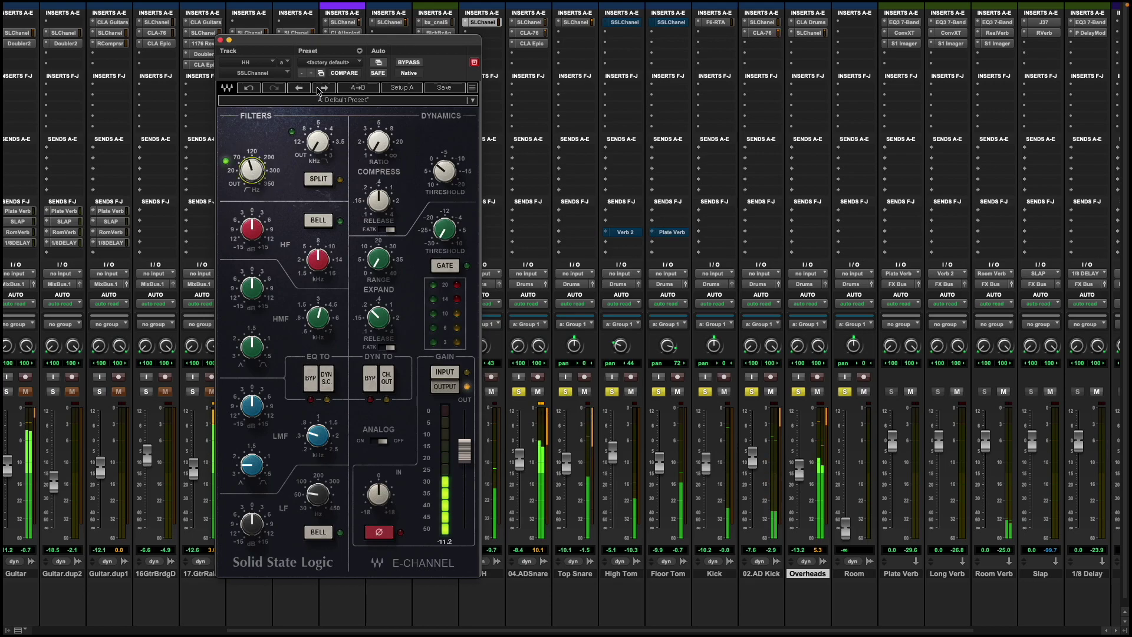
pyautogui.moveTo(343, 44); pyautogui.dragTo(645, 44)
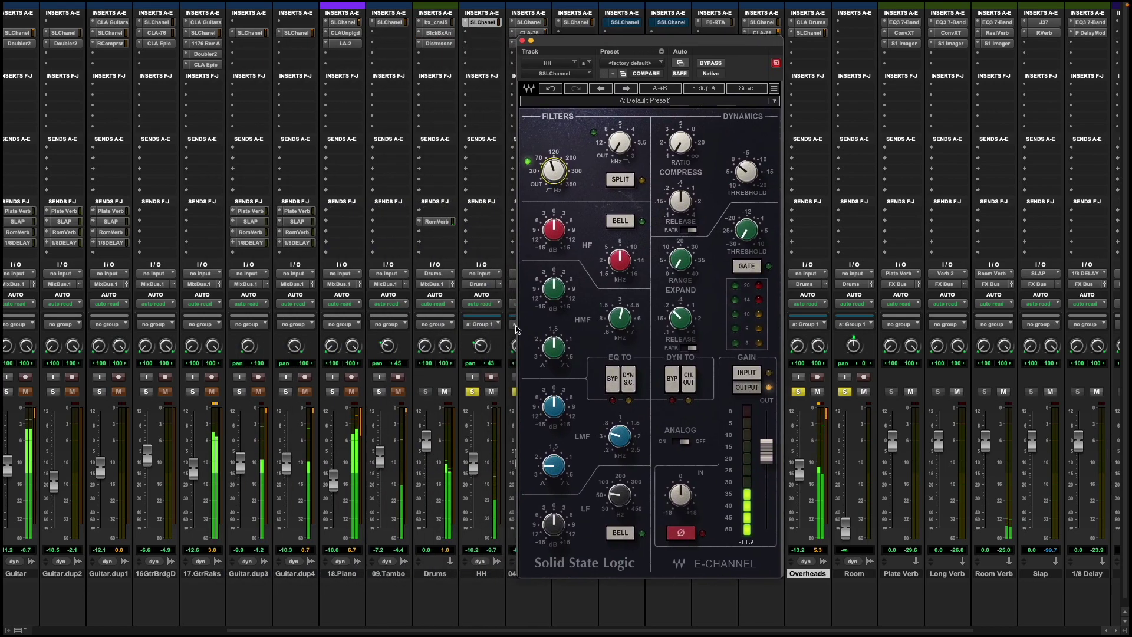
pyautogui.moveTo(554, 230); pyautogui.dragTo(554, 219)
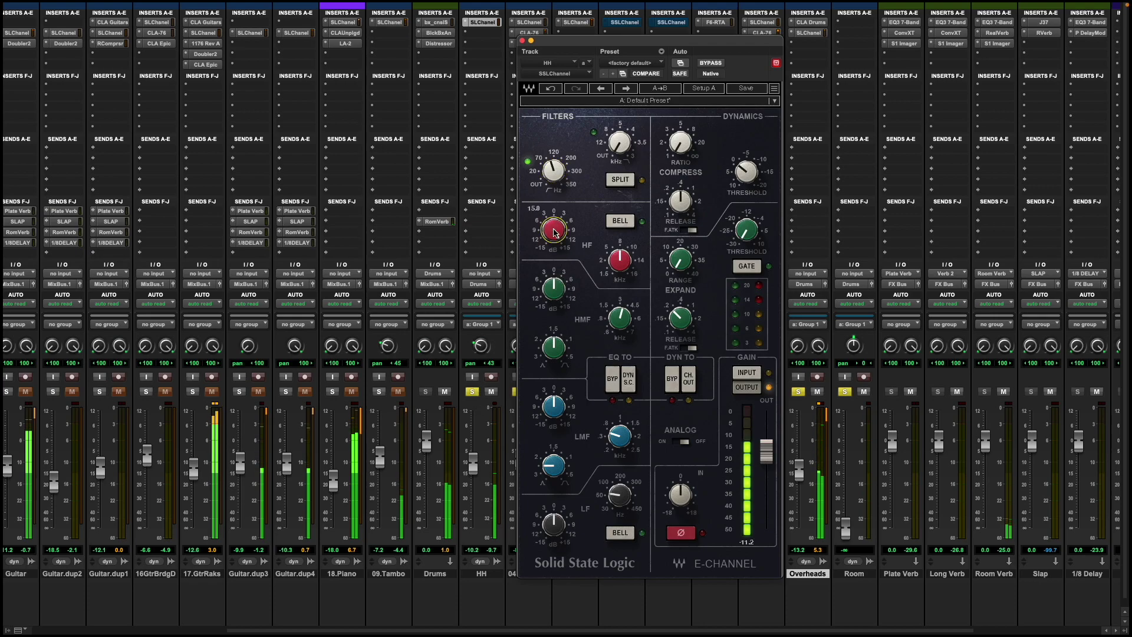
pyautogui.moveTo(619, 260); pyautogui.dragTo(620, 266)
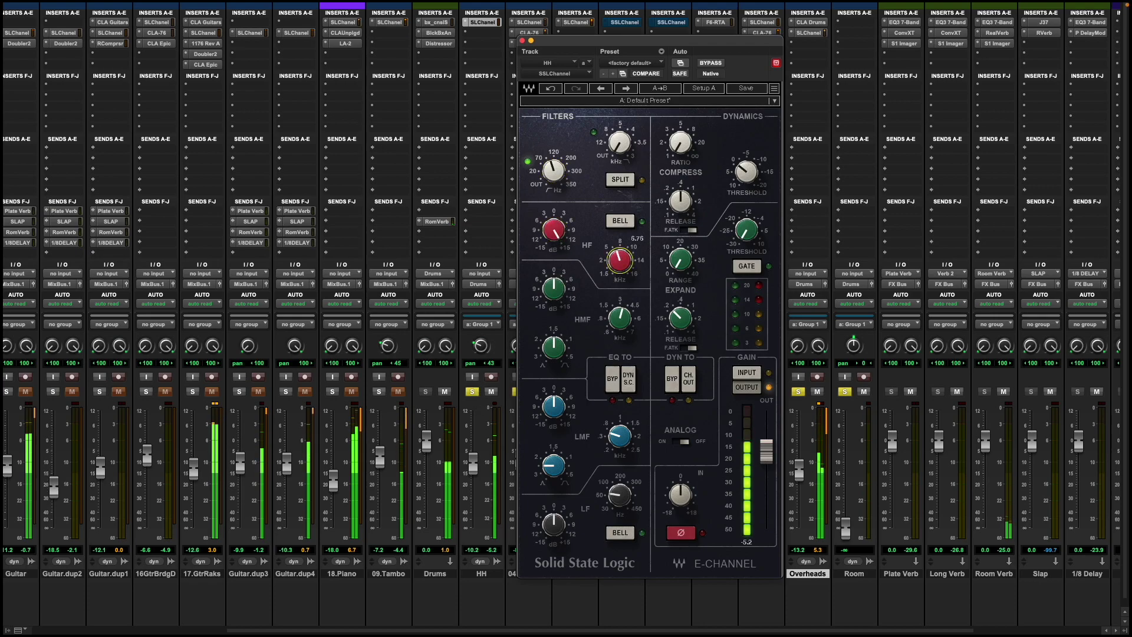
pyautogui.moveTo(554, 233); pyautogui.dragTo(553, 258)
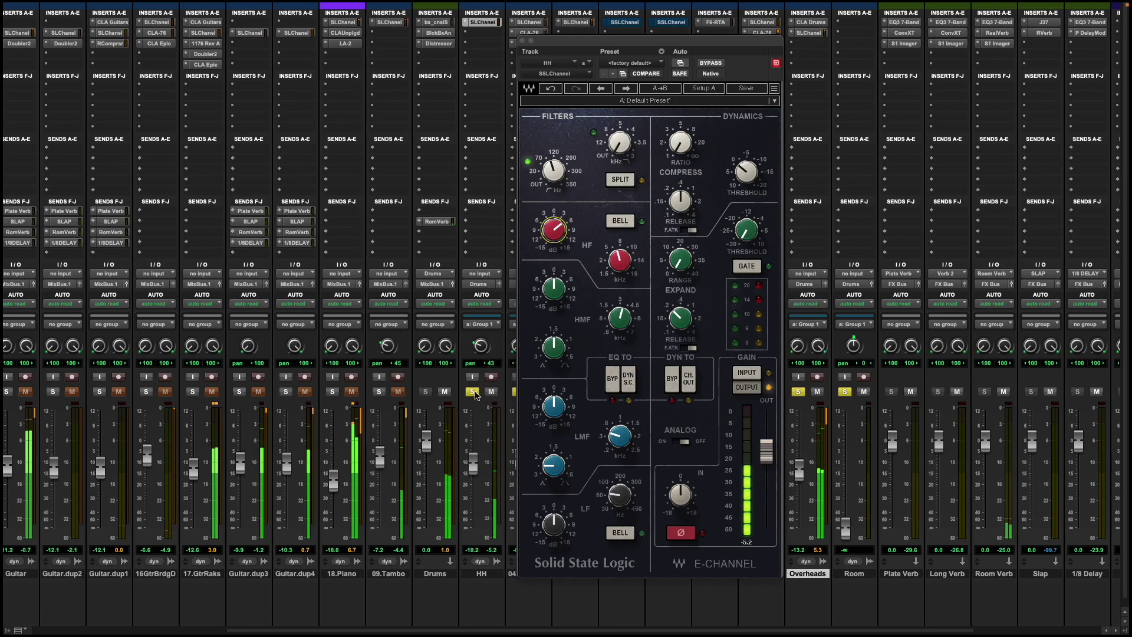
# Step: Suspend the drum group and solo HH on its own, restarting playback
pyautogui.press('space')
pyautogui.click(475, 394)
pyautogui.press('shift+super+g')
pyautogui.click(475, 394)
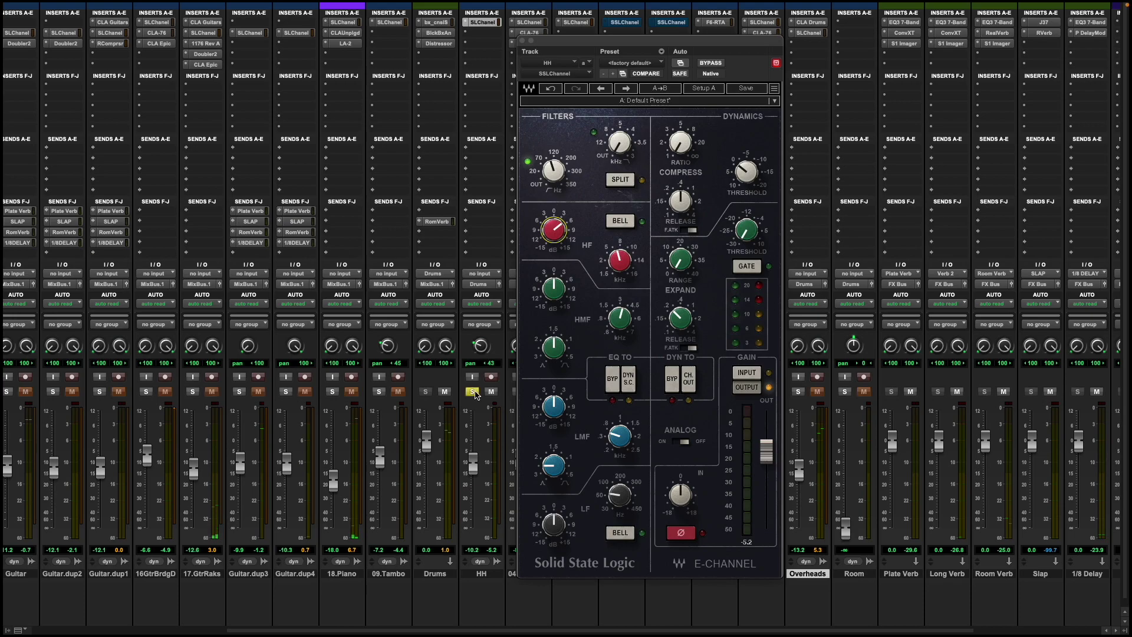
pyautogui.press('space')
# Step: Boost HH's HF to about 15 dB, set a few dB of HMF near 2 kHz, and enable DYN TO CH. OUT
pyautogui.moveTo(561, 222); pyautogui.dragTo(561, 189)
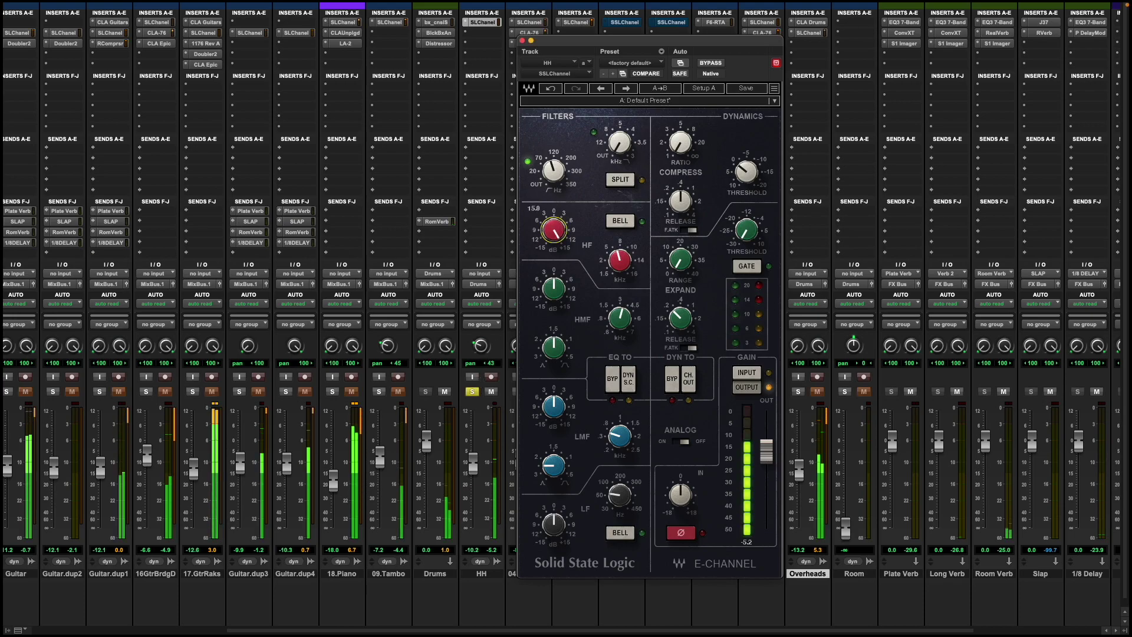
pyautogui.moveTo(563, 296); pyautogui.dragTo(562, 259)
pyautogui.moveTo(621, 320); pyautogui.dragTo(620, 336)
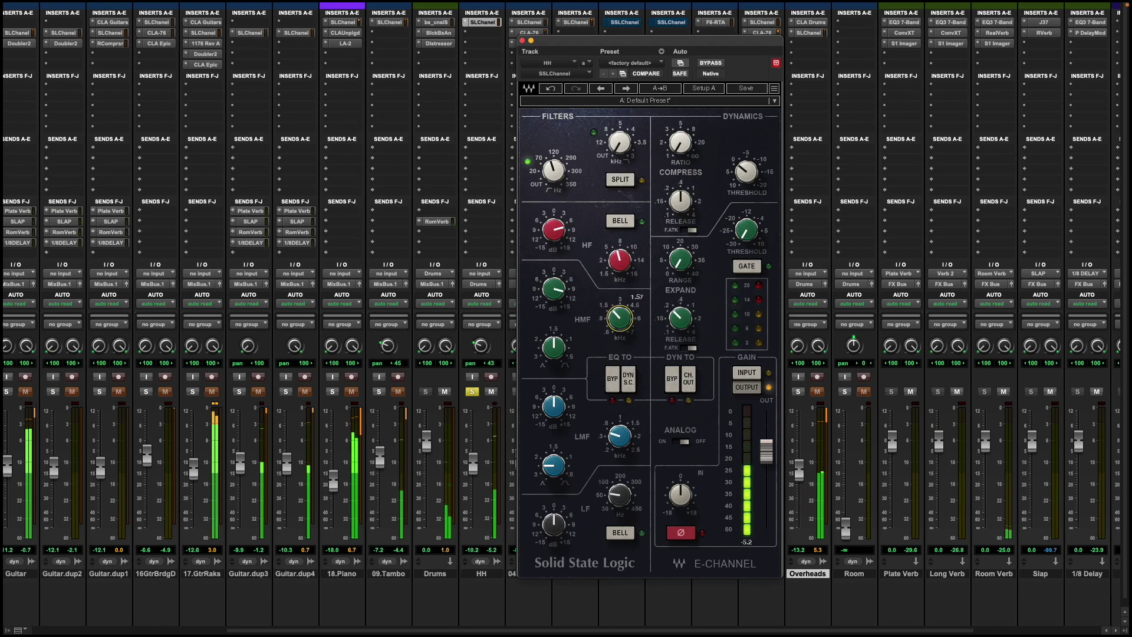
pyautogui.moveTo(552, 288); pyautogui.dragTo(553, 277)
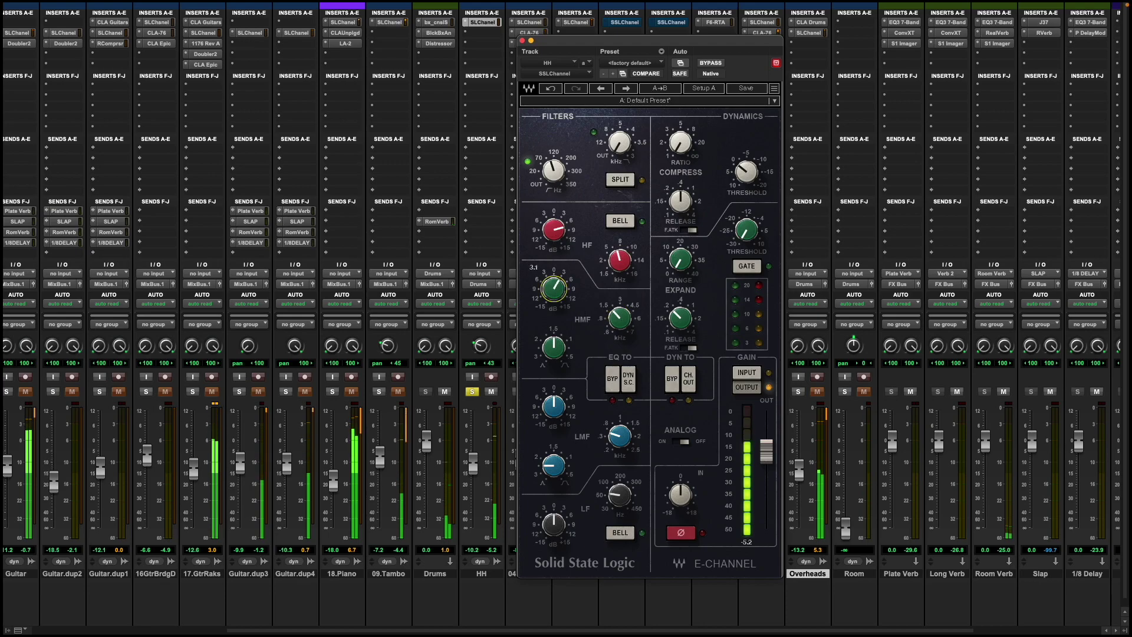
pyautogui.click(695, 383)
# Step: Raise the LMF about 3 dB near 0.5 kHz, tweak the filters, set HF to ~8 dB, then bypass
pyautogui.moveTo(553, 406); pyautogui.dragTo(552, 399)
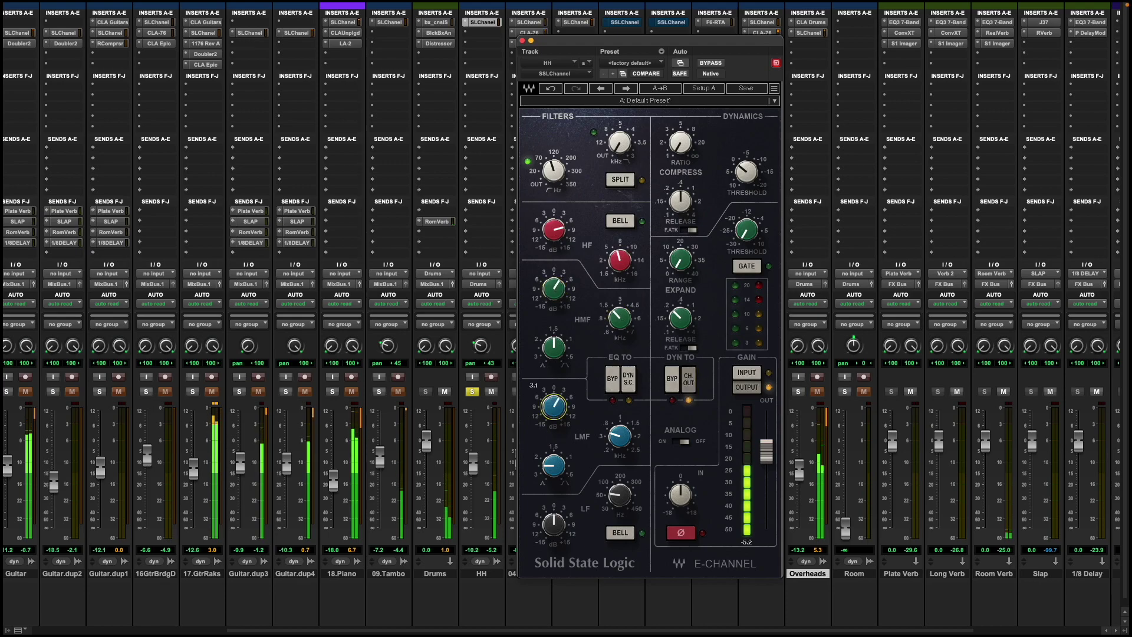
pyautogui.moveTo(635, 442); pyautogui.dragTo(634, 437)
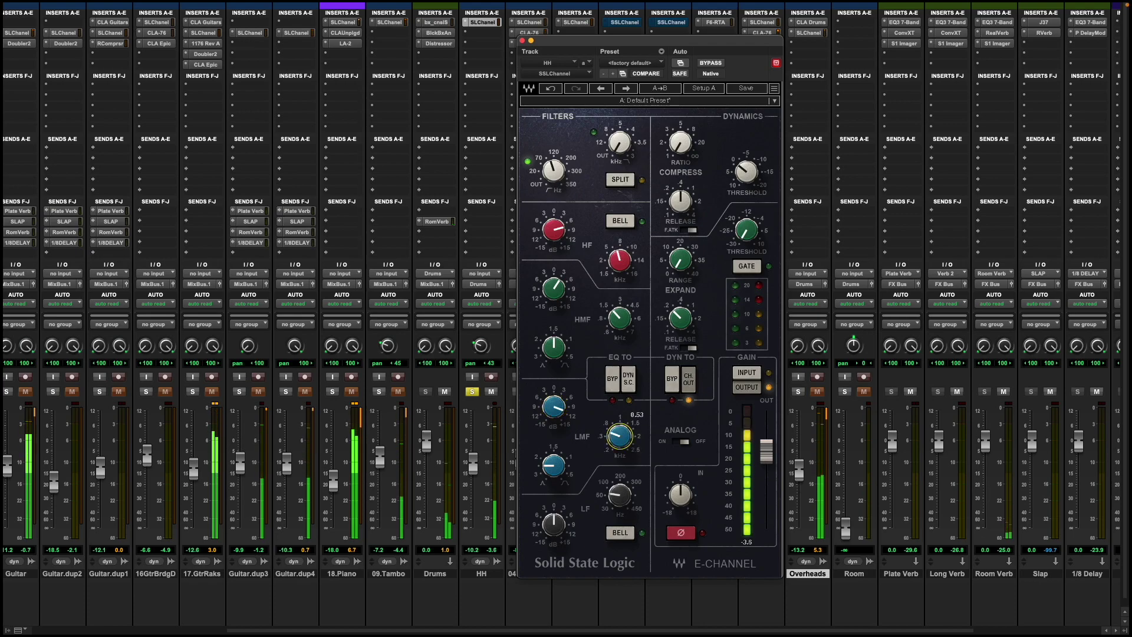
pyautogui.click(553, 465)
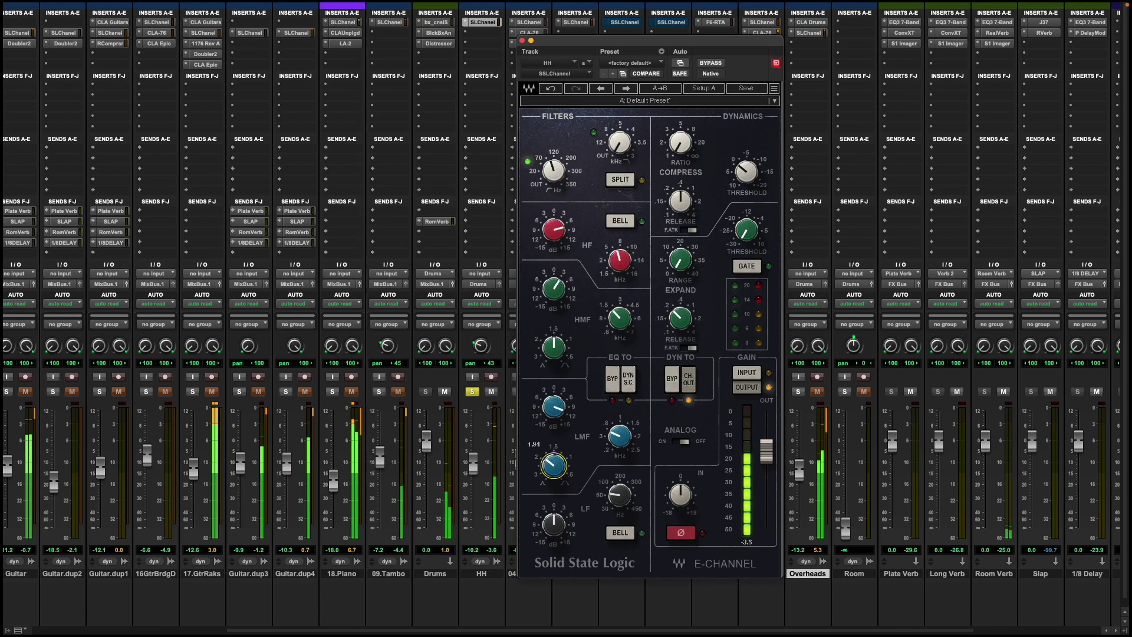
pyautogui.moveTo(553, 406); pyautogui.dragTo(553, 383)
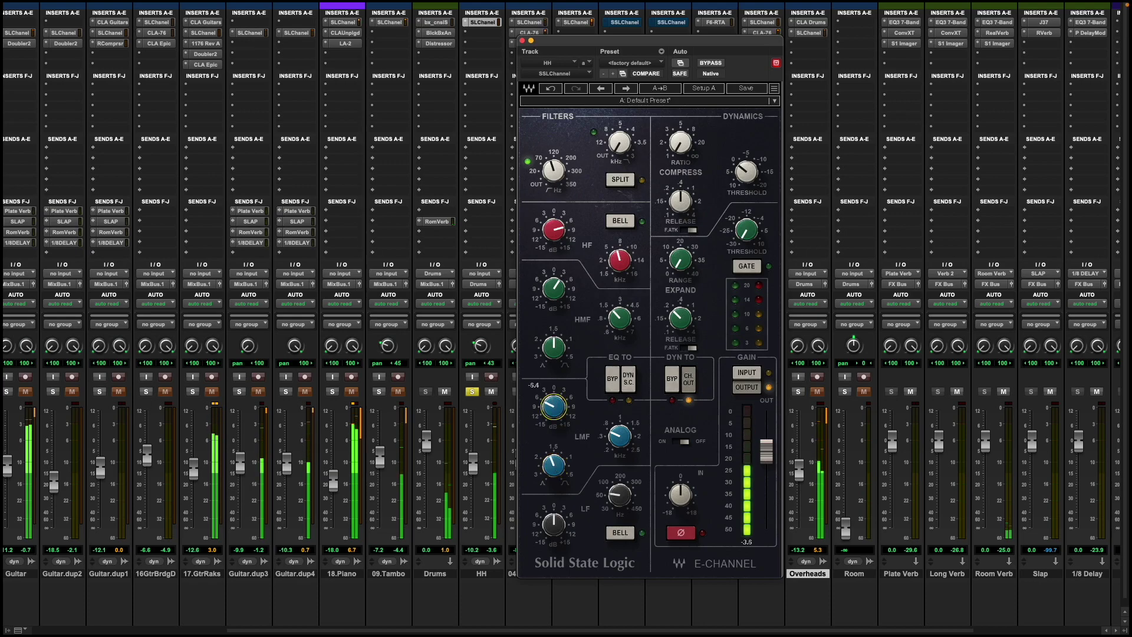
pyautogui.click(553, 172)
pyautogui.click(616, 131)
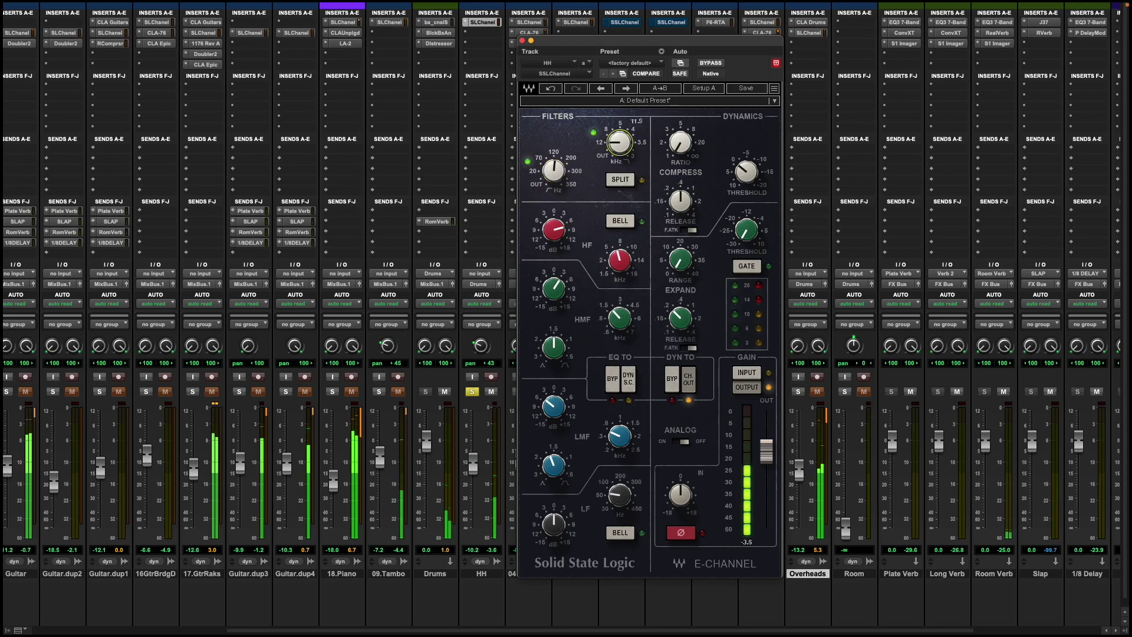
pyautogui.click(553, 230)
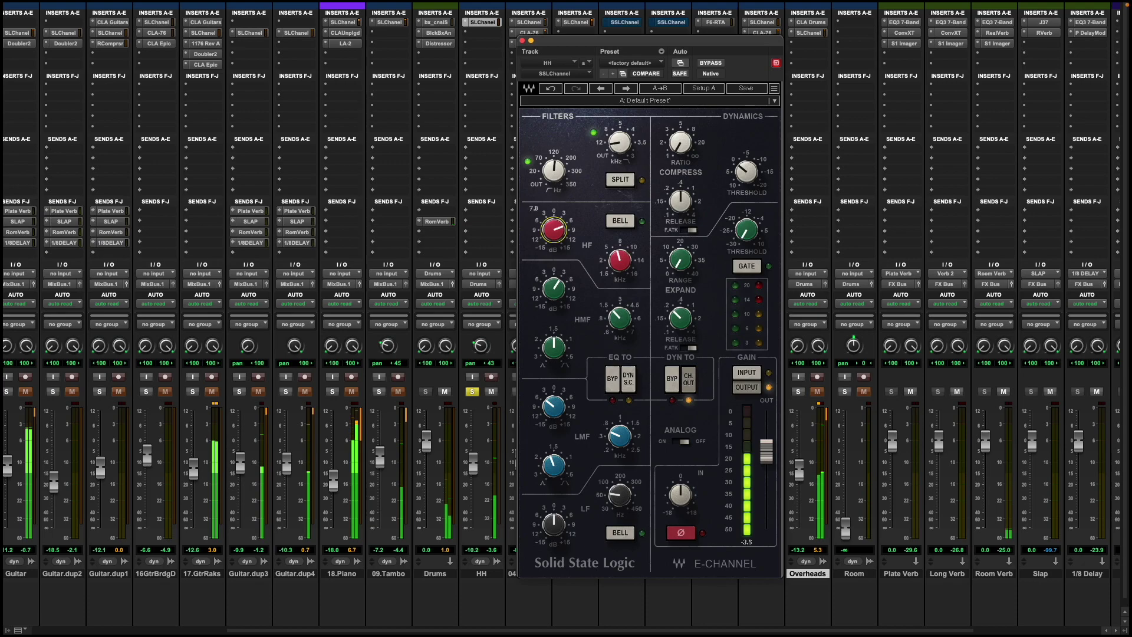
pyautogui.click(705, 64)
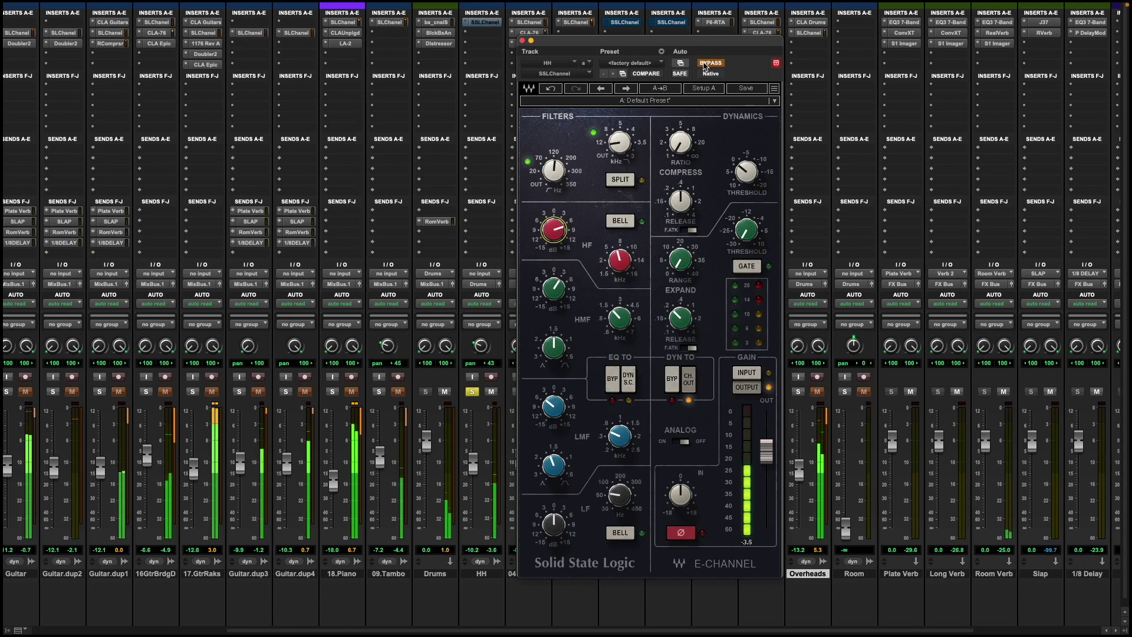
# Step: A/B the HH EQ bypass, then re-enable Group 1 and solo the whole drum kit
pyautogui.click(705, 65)
pyautogui.click(705, 64)
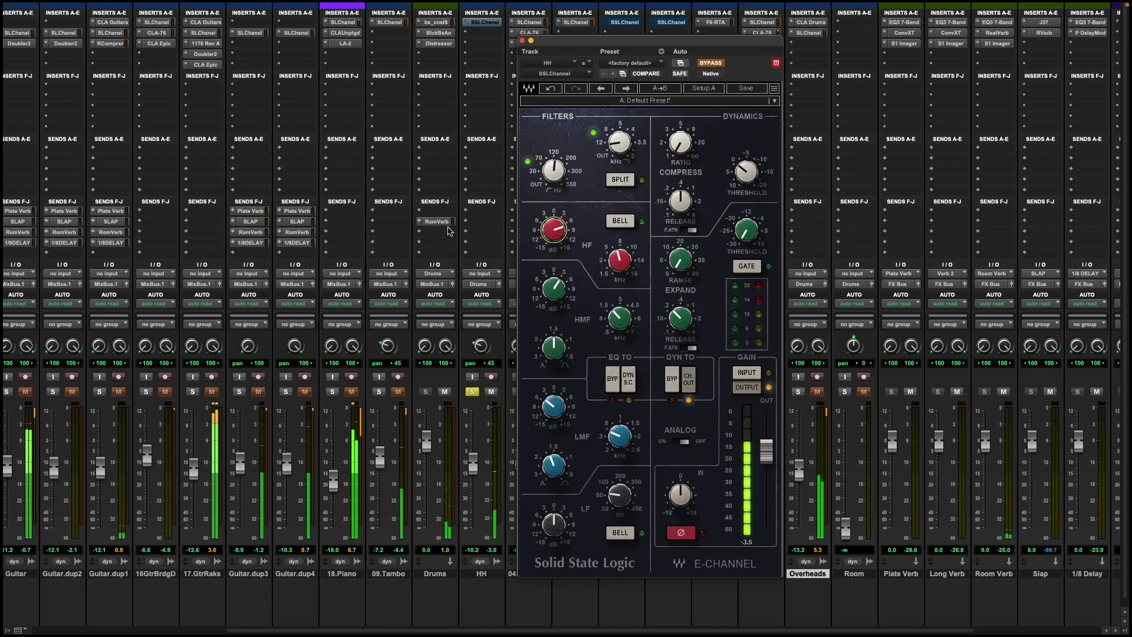
pyautogui.hscroll(5, 448, 230)
pyautogui.click(408, 387)
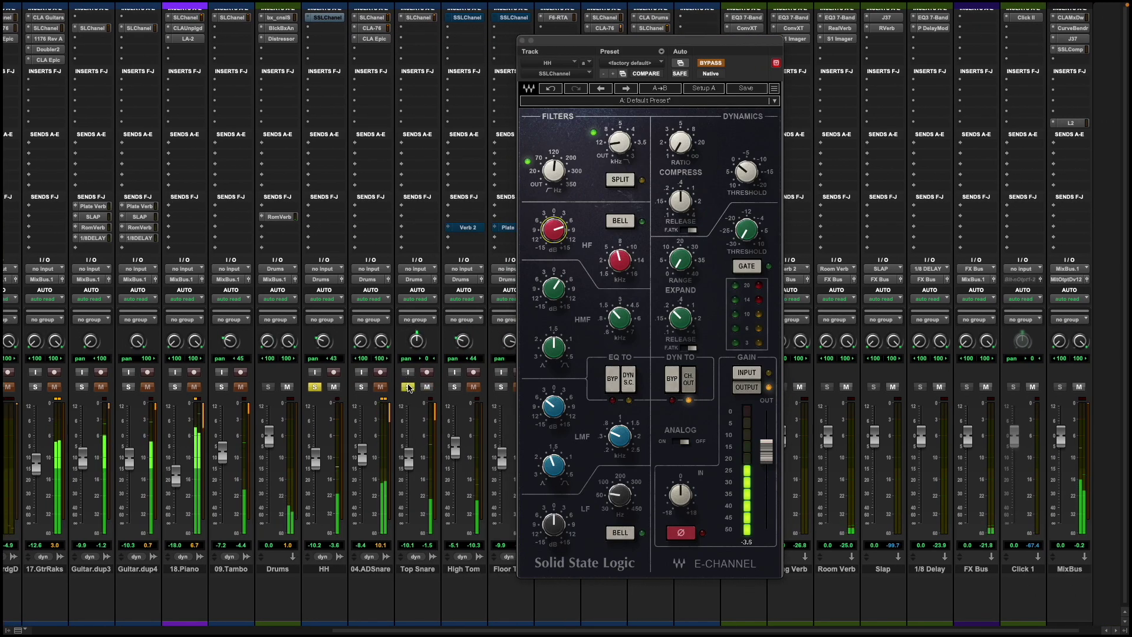
pyautogui.press('super+shift+g')
pyautogui.click(409, 388)
pyautogui.click(408, 388)
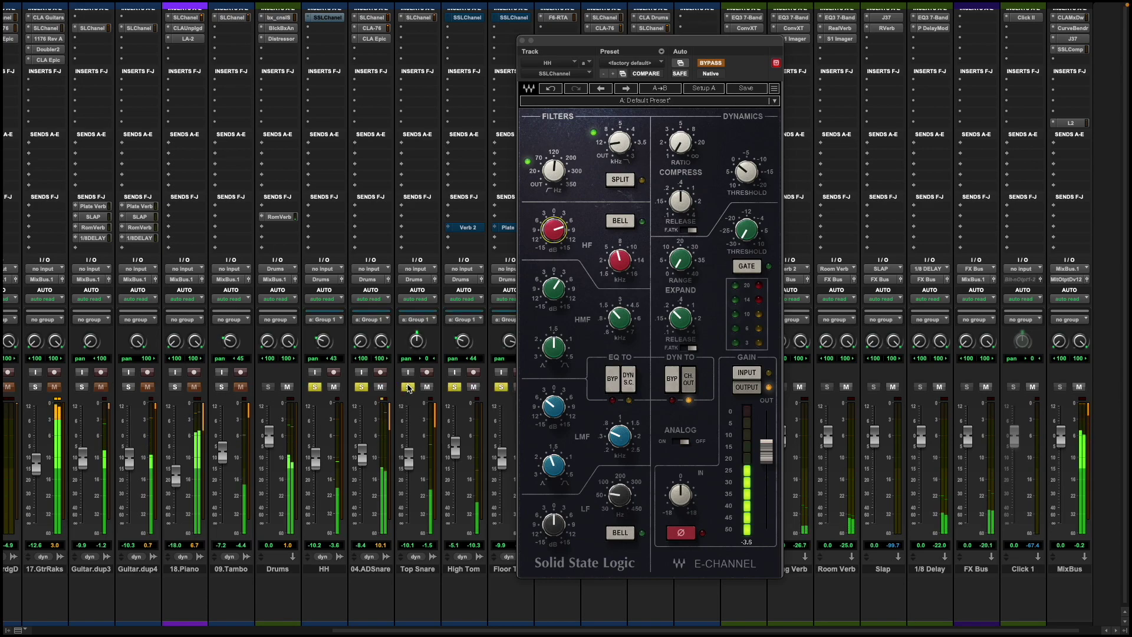
# Step: Leave the HH SSL E-Channel EQ switched on and close its window
pyautogui.click(705, 65)
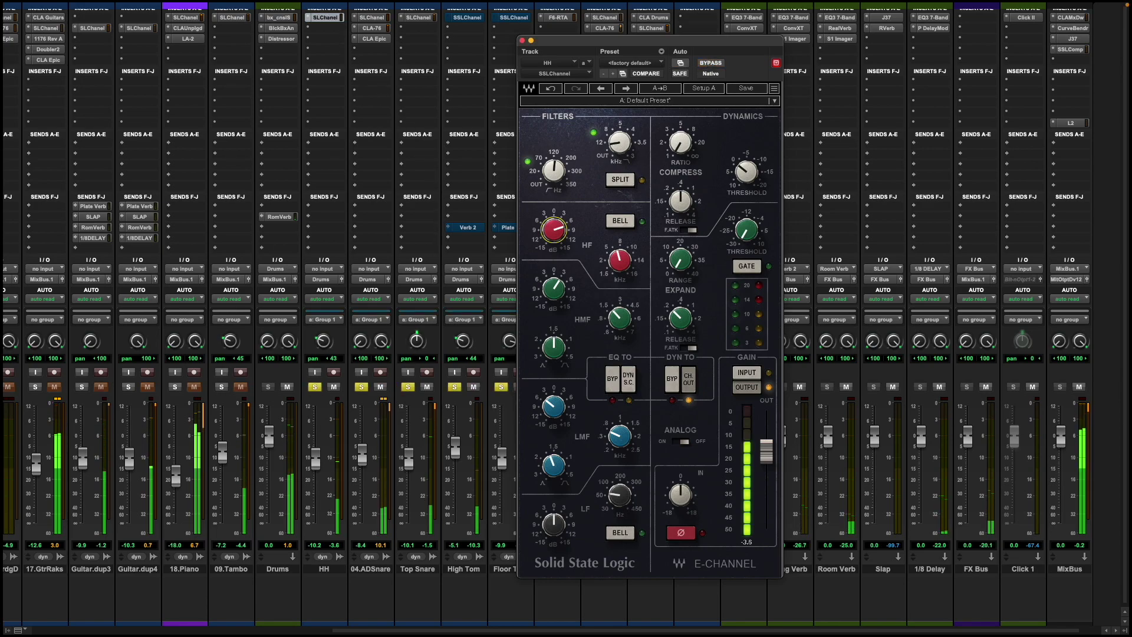
pyautogui.click(710, 64)
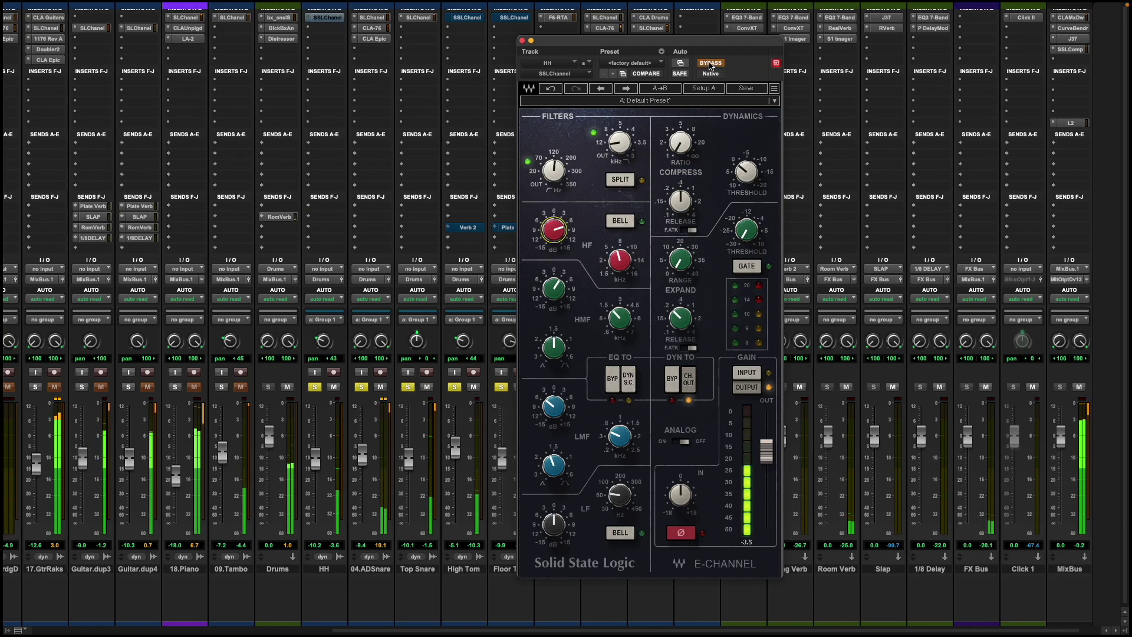
pyautogui.click(710, 63)
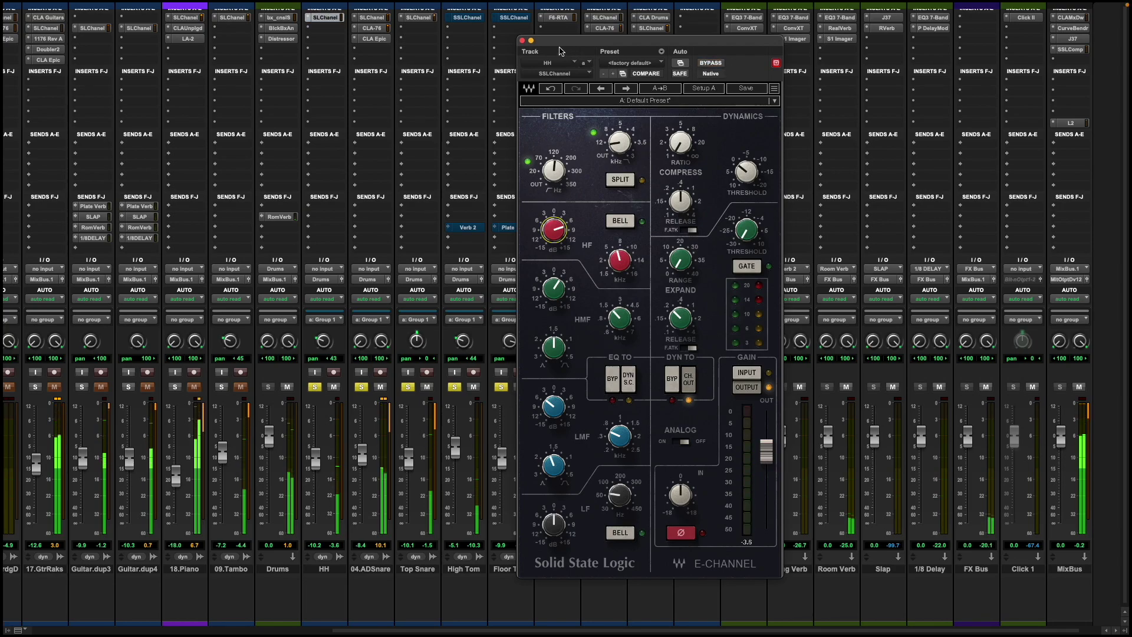
pyautogui.click(521, 40)
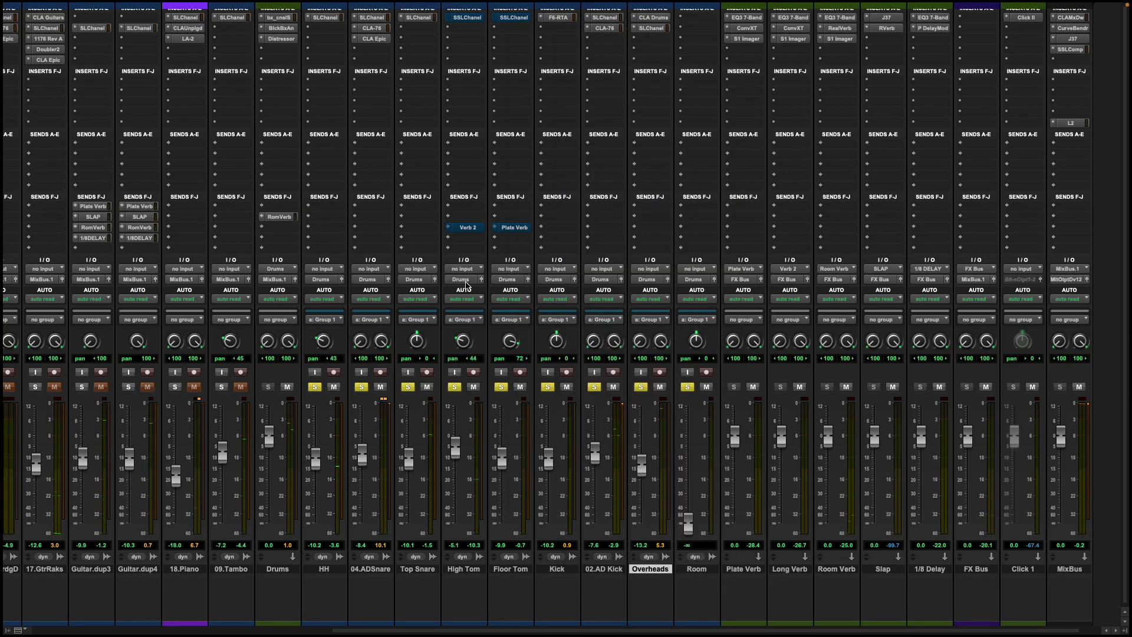
# Step: Re-enable the bypassed SSLChanel insert on High Tom
pyautogui.press('super+equal')
pyautogui.scroll(10, 713, 302)
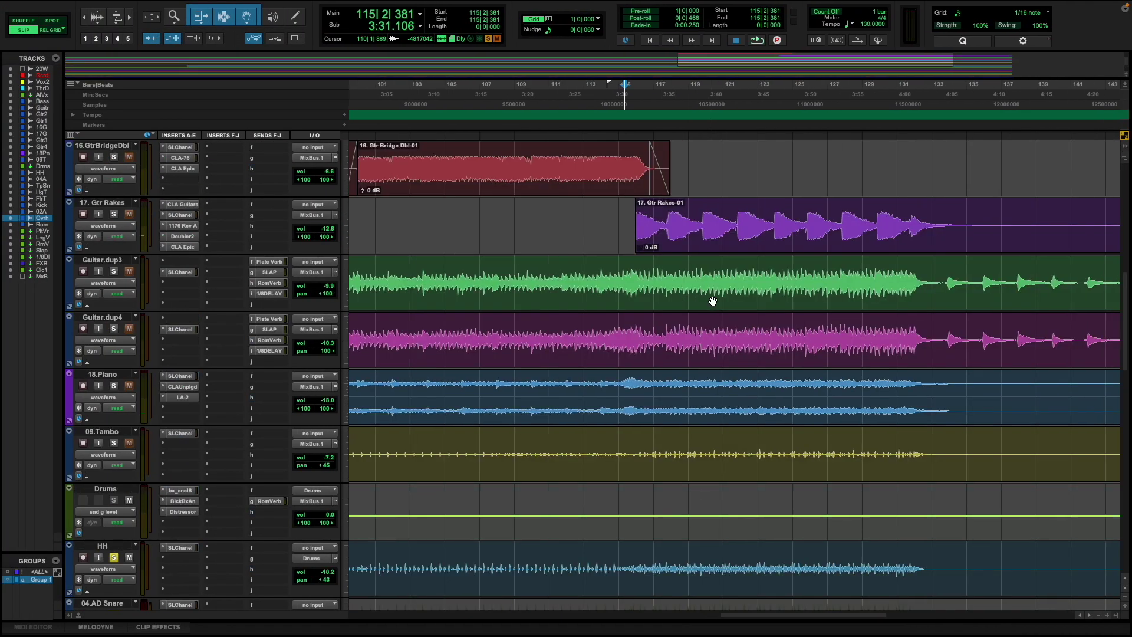
pyautogui.hscroll(-10, 712, 301)
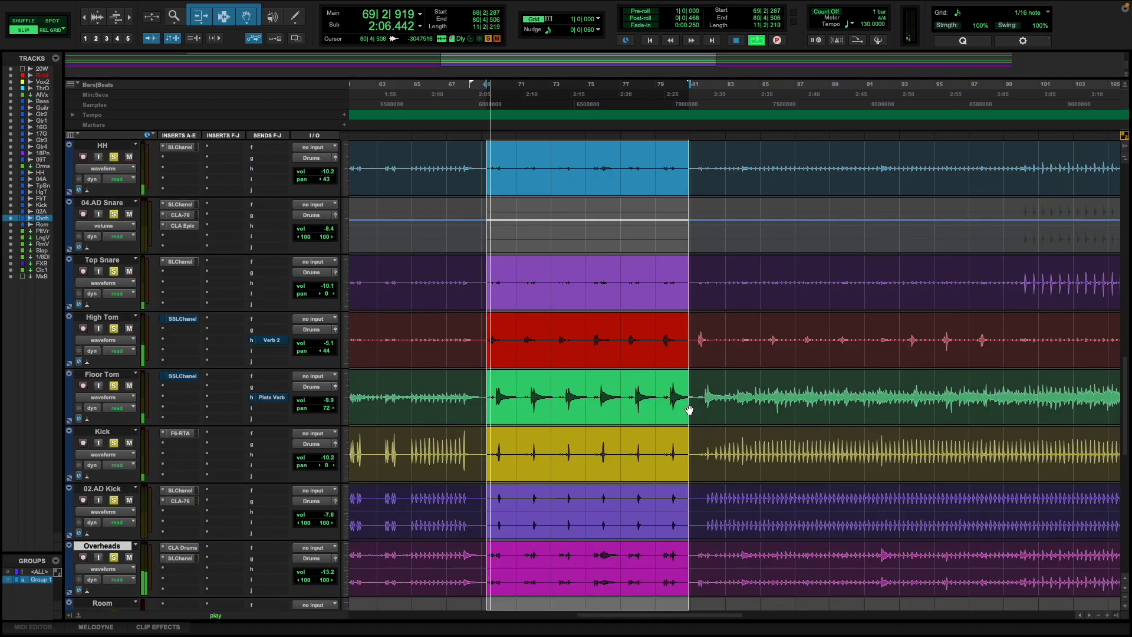
pyautogui.press('super+equal')
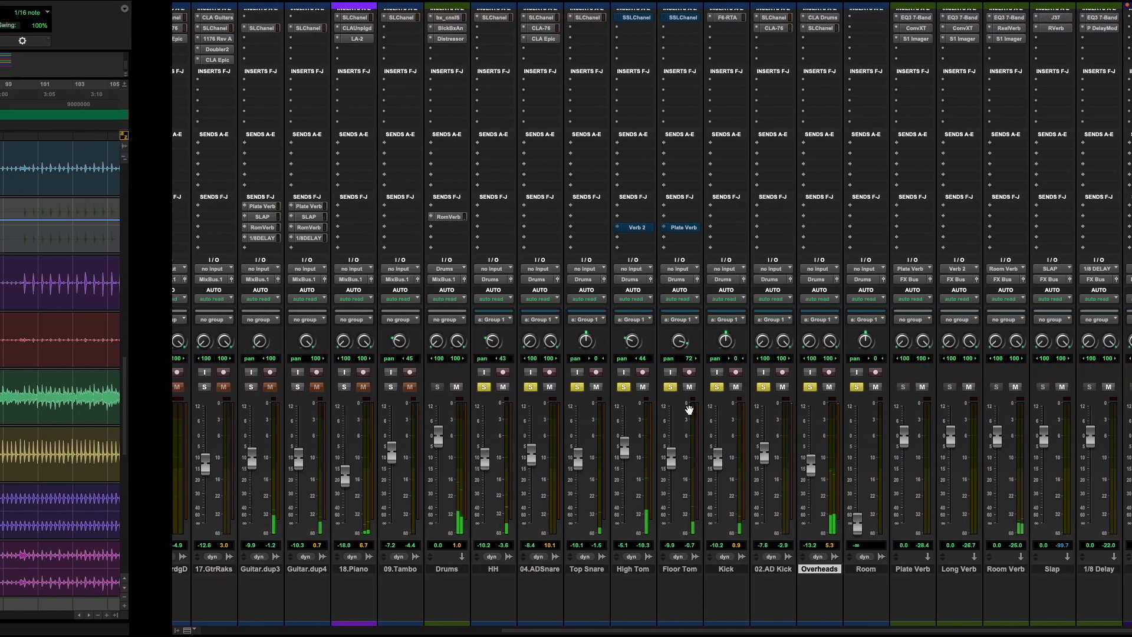
pyautogui.keyDown('super'); pyautogui.click(478, 18); pyautogui.keyUp('super')
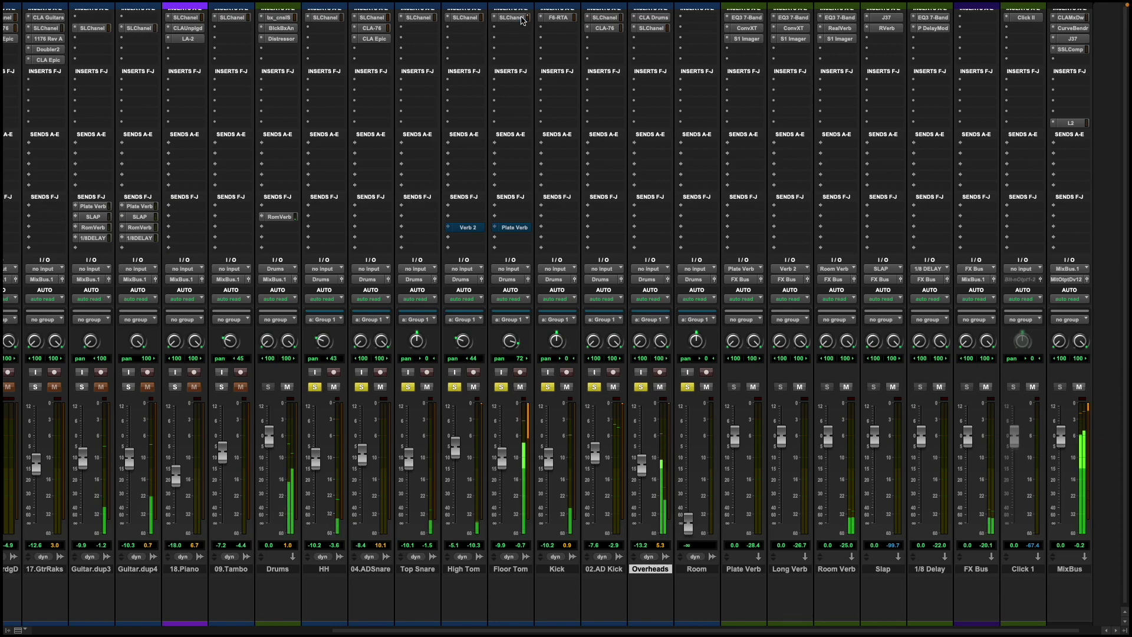
pyautogui.click(472, 18)
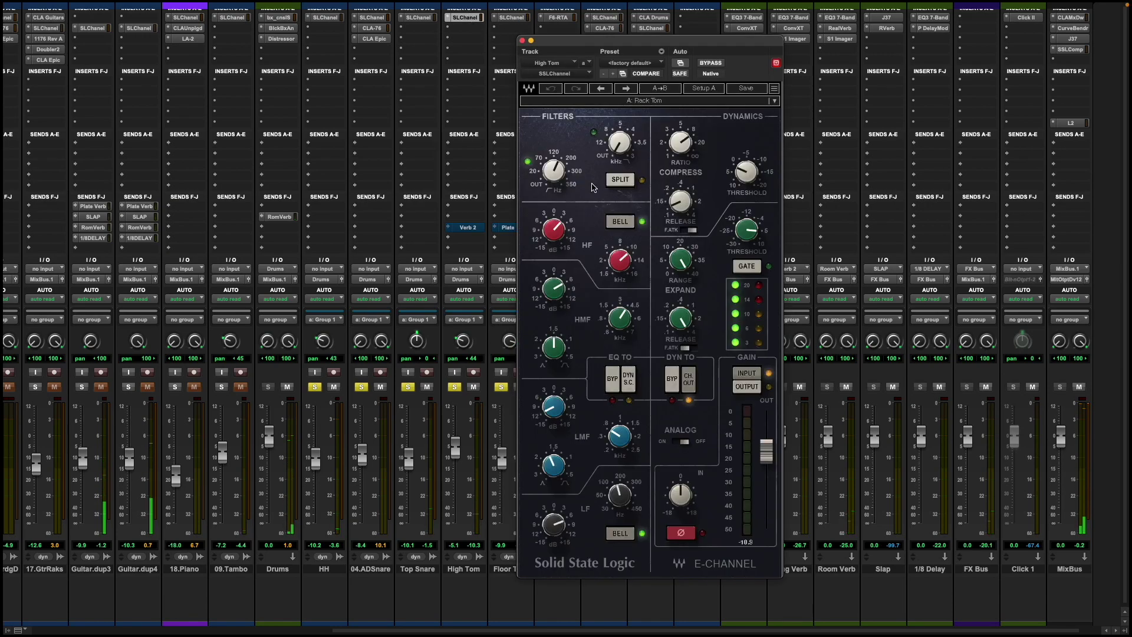
pyautogui.moveTo(619, 441)
pyautogui.moveTo(558, 291)
pyautogui.moveTo(616, 319)
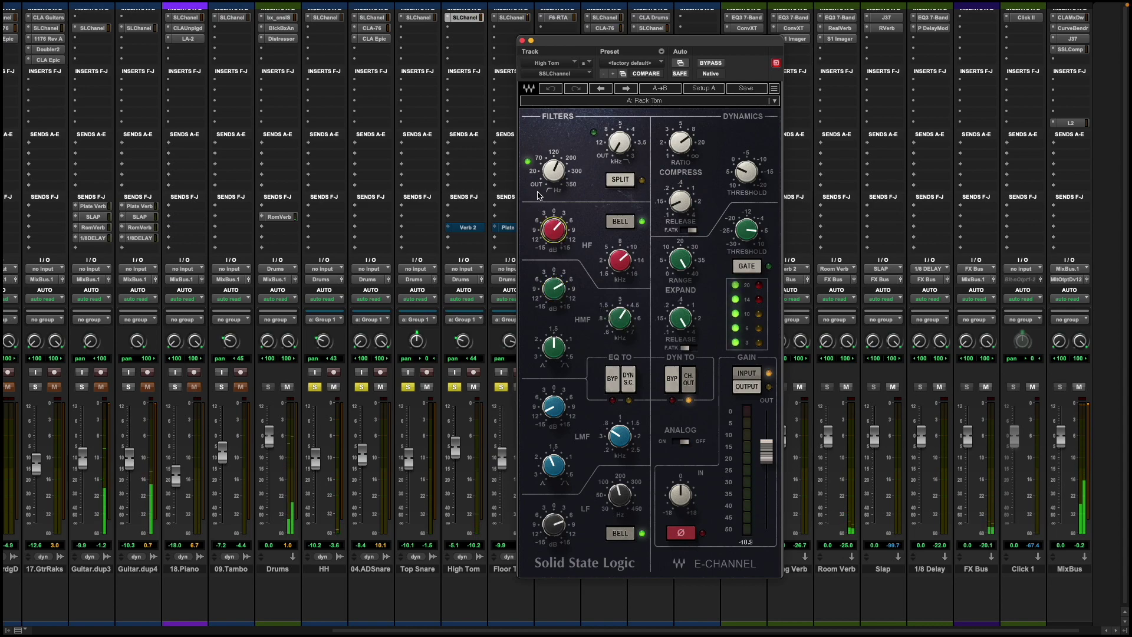
pyautogui.click(511, 18)
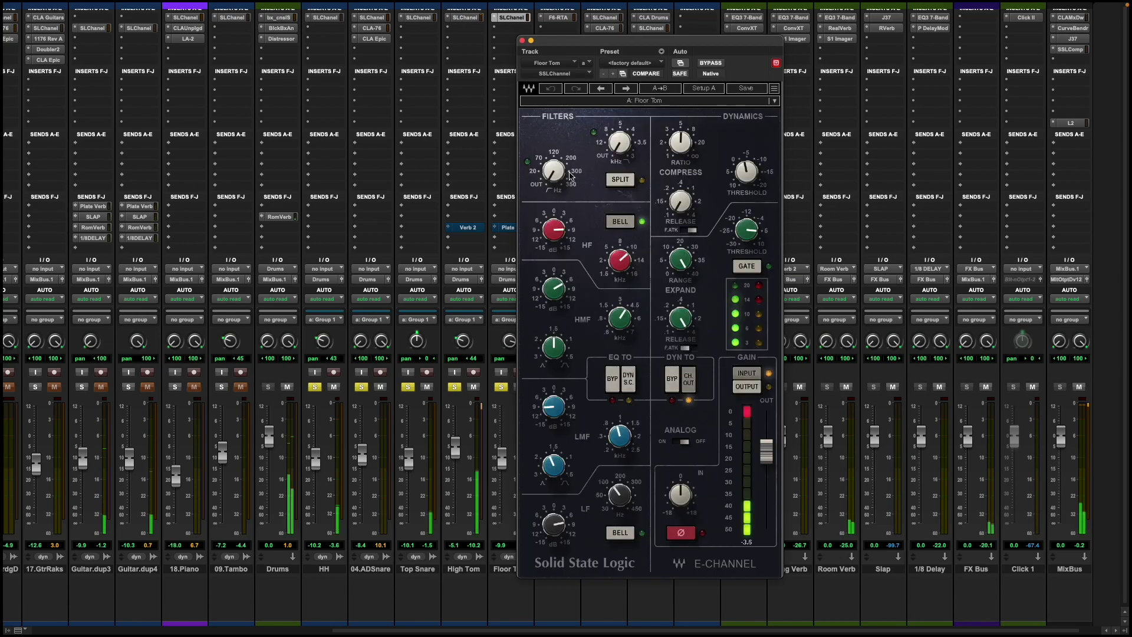
pyautogui.moveTo(555, 228)
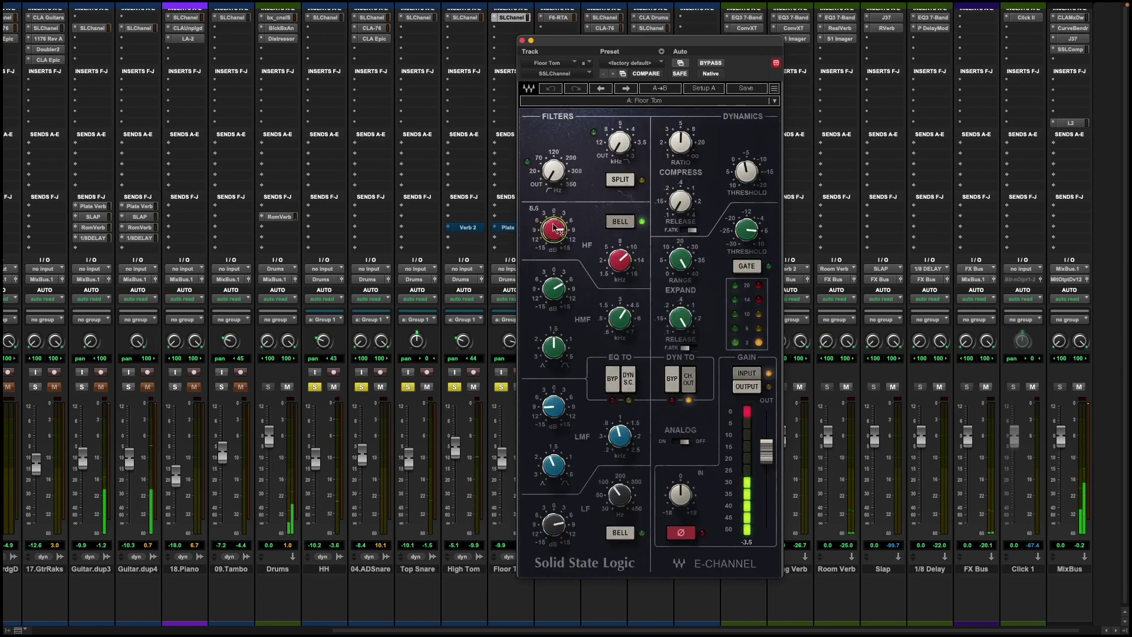
pyautogui.moveTo(557, 403)
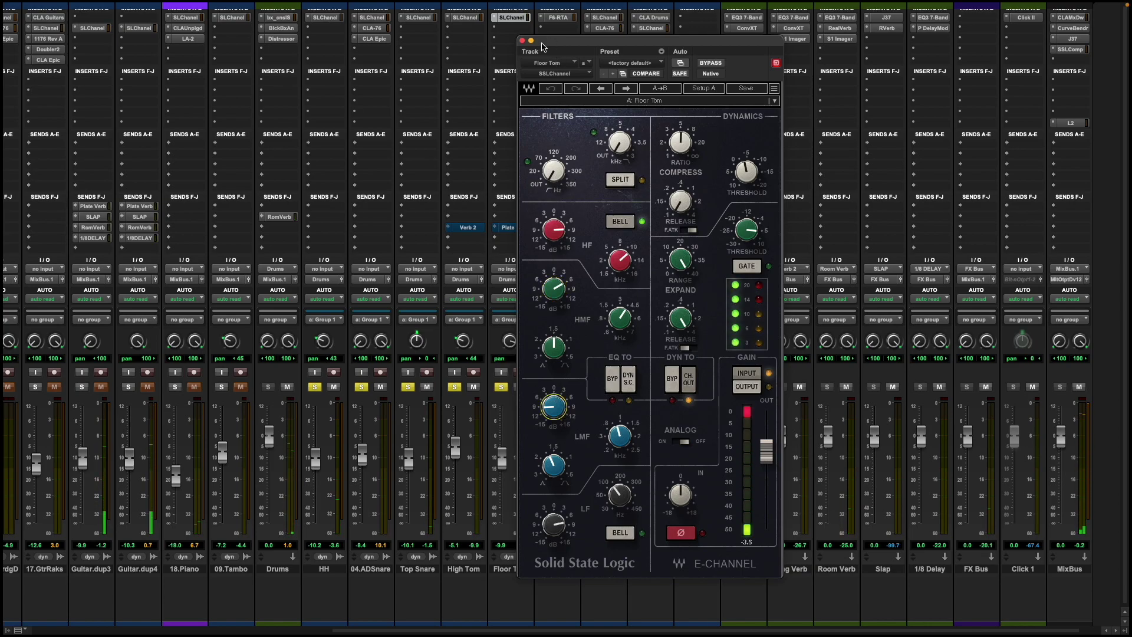
pyautogui.click(522, 40)
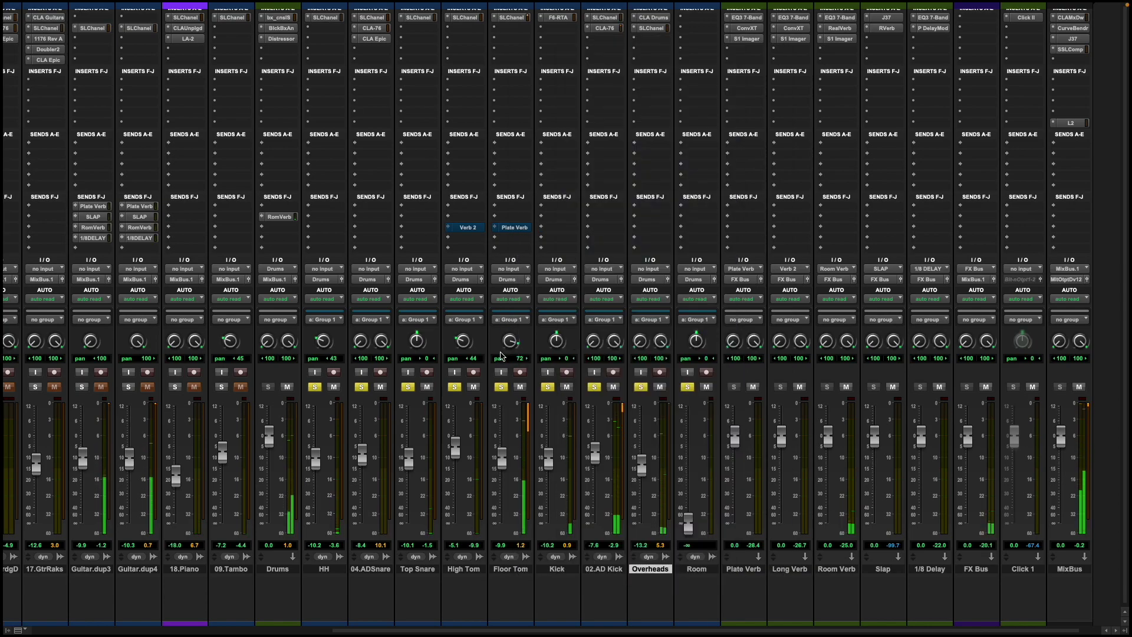
# Step: Set the play point at bar 93 and return to the Mix window
pyautogui.hotkey('ctrl', 'Left')
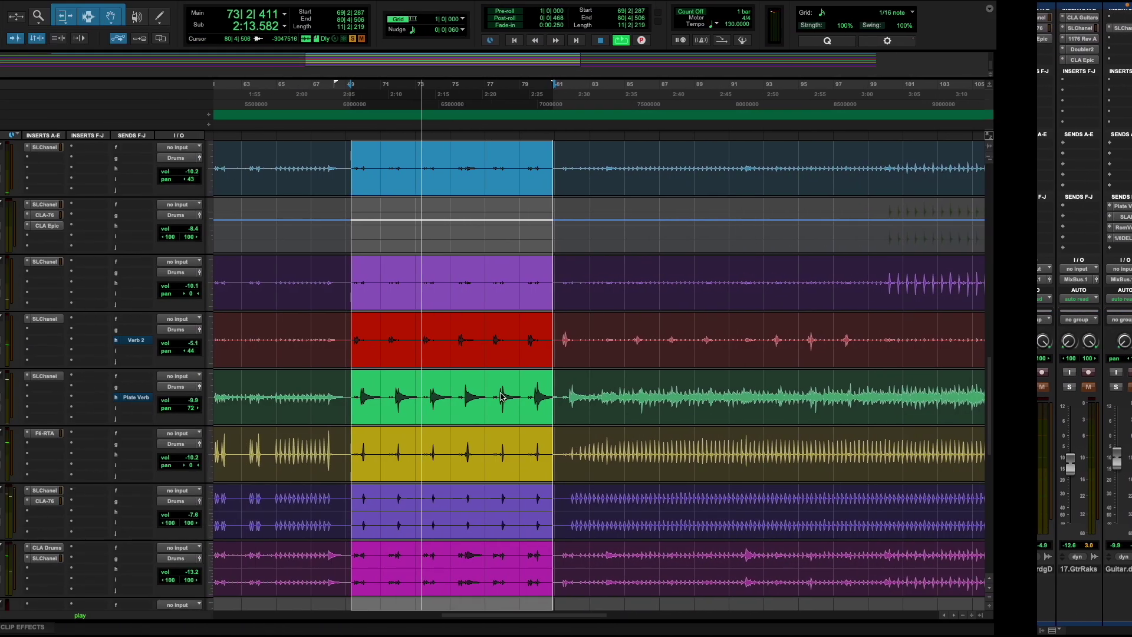
pyautogui.hscroll(5, 731, 390)
pyautogui.press('space')
pyautogui.click(732, 386)
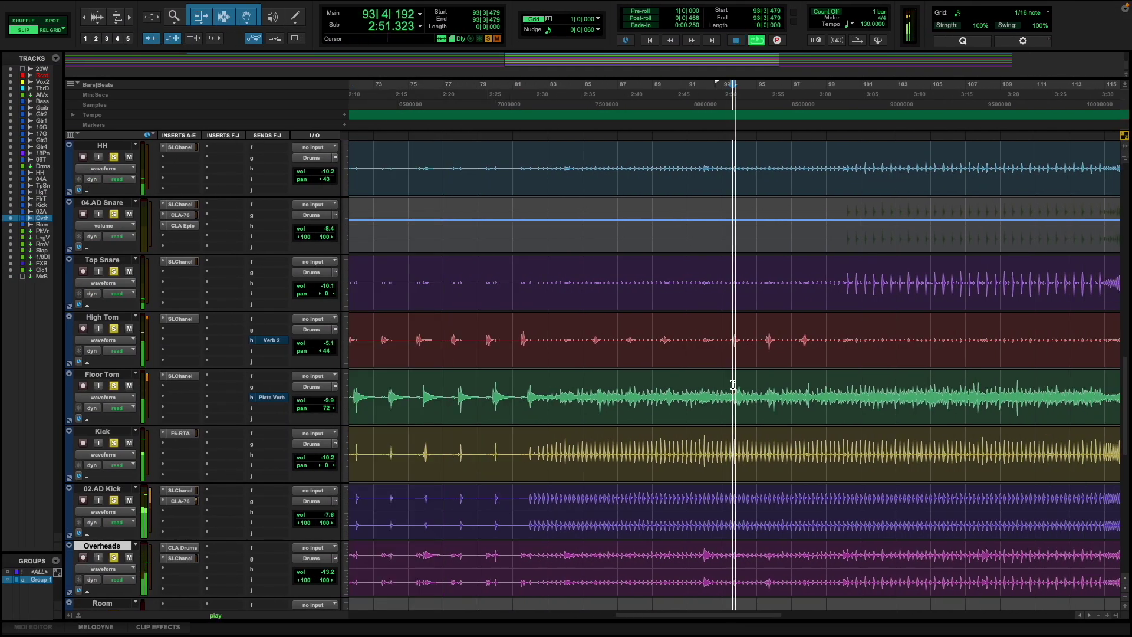
pyautogui.hotkey('ctrl', '=')
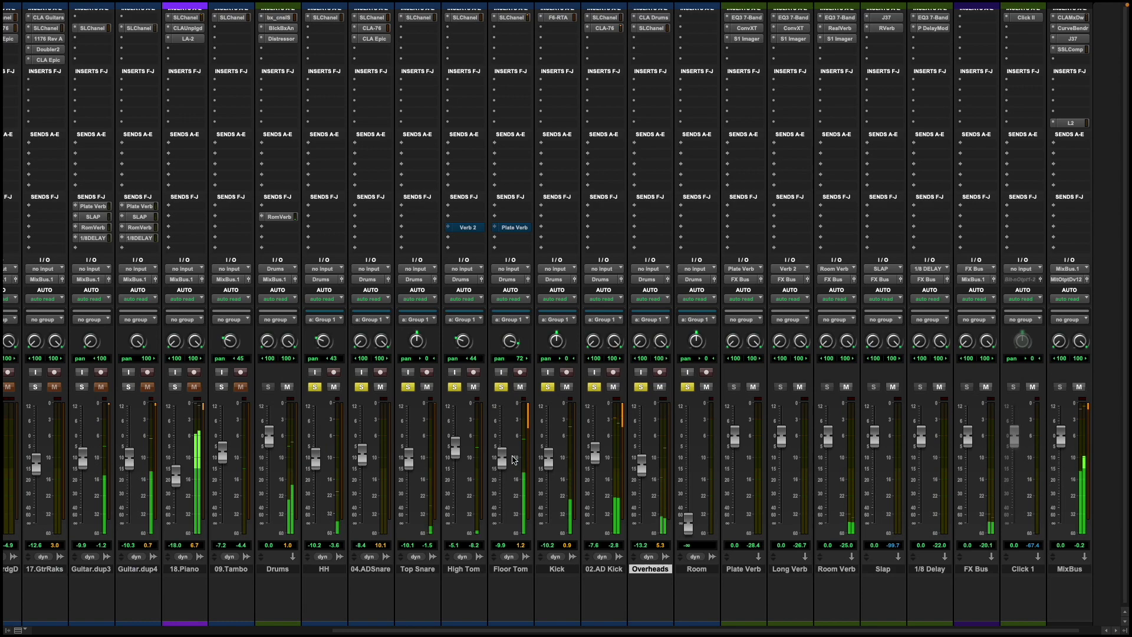
# Step: Play from bar 93 and raise the Floor Tom fader from -9.9 to -7.6 dB
pyautogui.moveTo(502, 461); pyautogui.dragTo(499, 448)
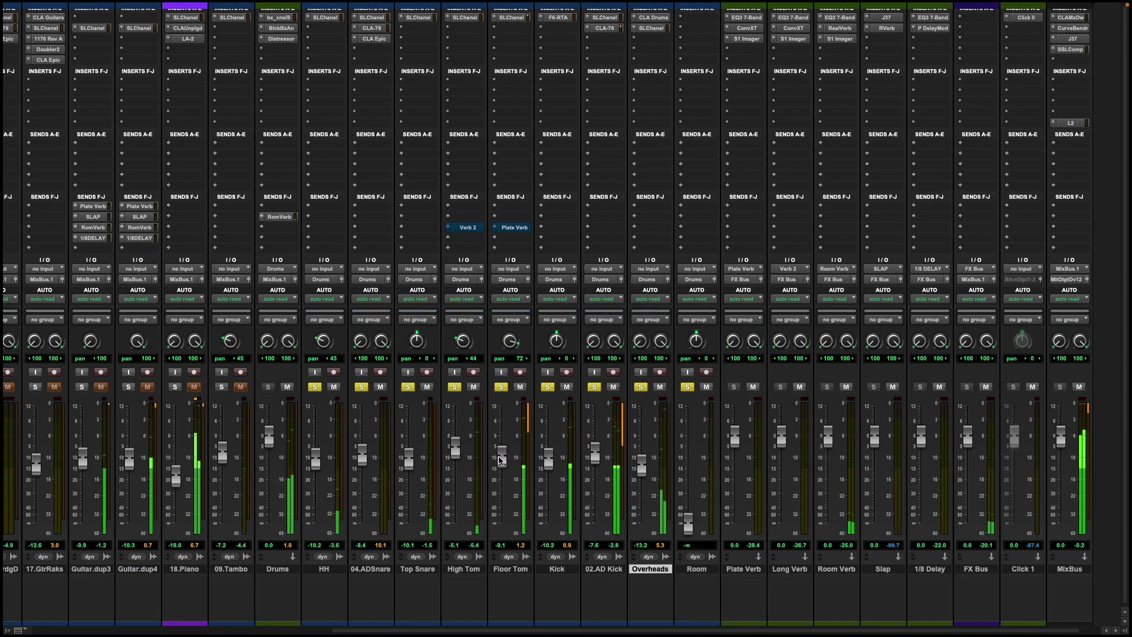
pyautogui.moveTo(502, 450); pyautogui.dragTo(502, 453)
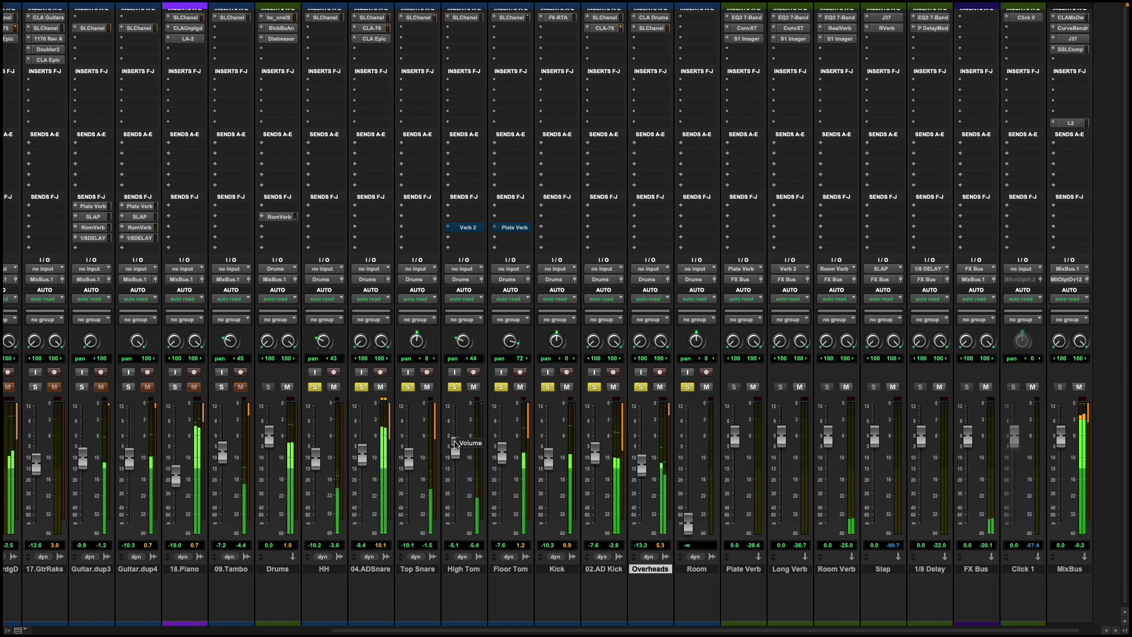
pyautogui.hscroll(5, 662, 430)
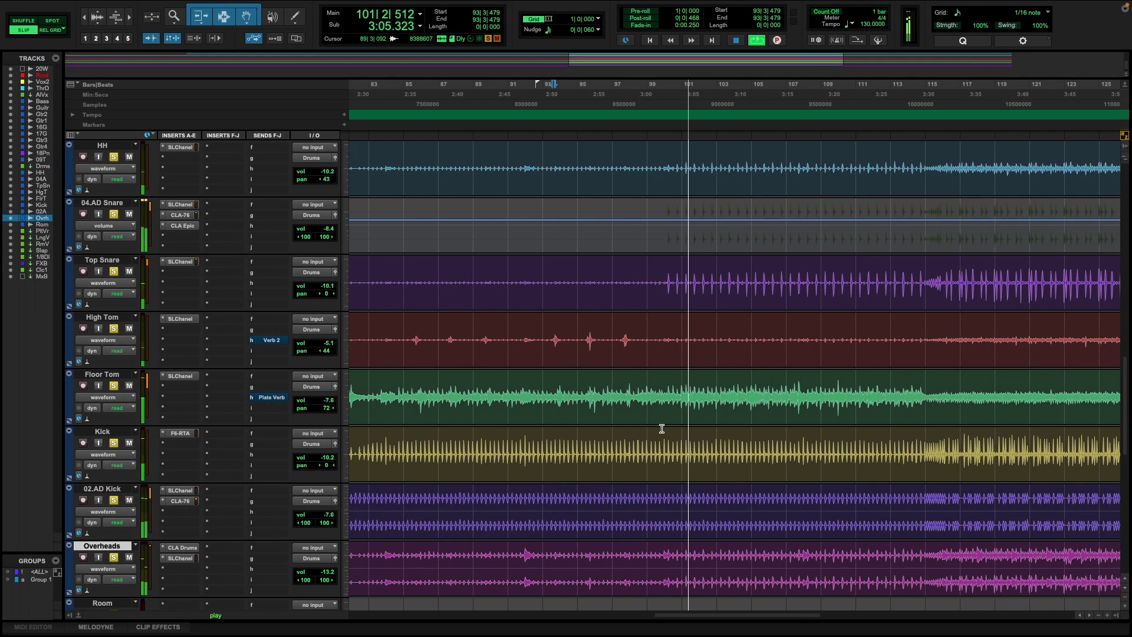
pyautogui.press('space')
pyautogui.press('space')
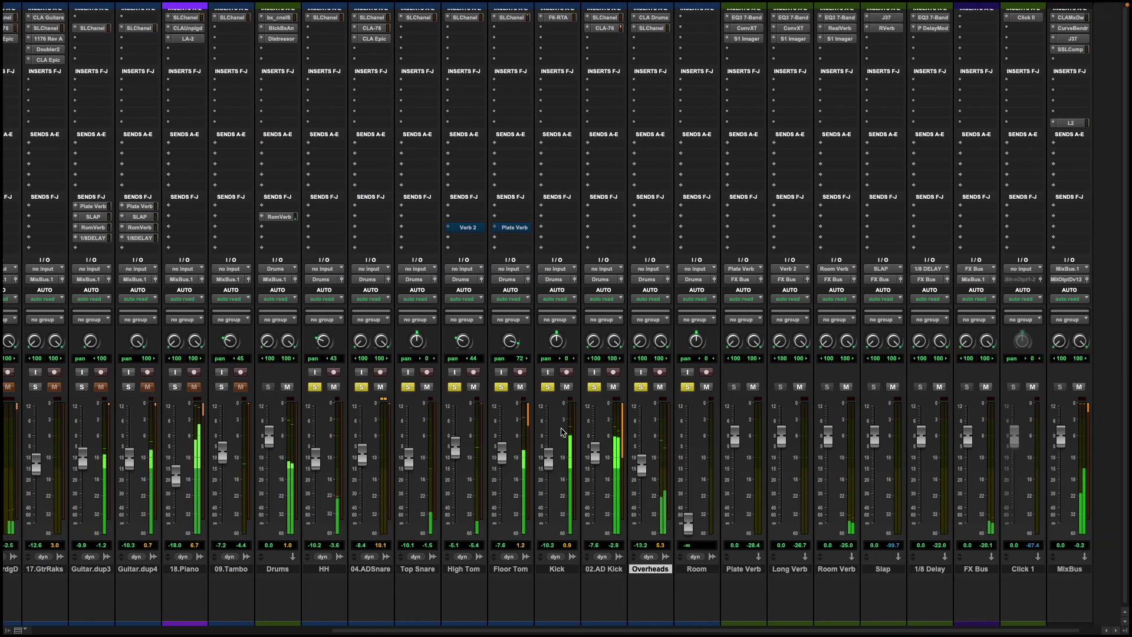
pyautogui.moveTo(504, 463); pyautogui.dragTo(452, 452)
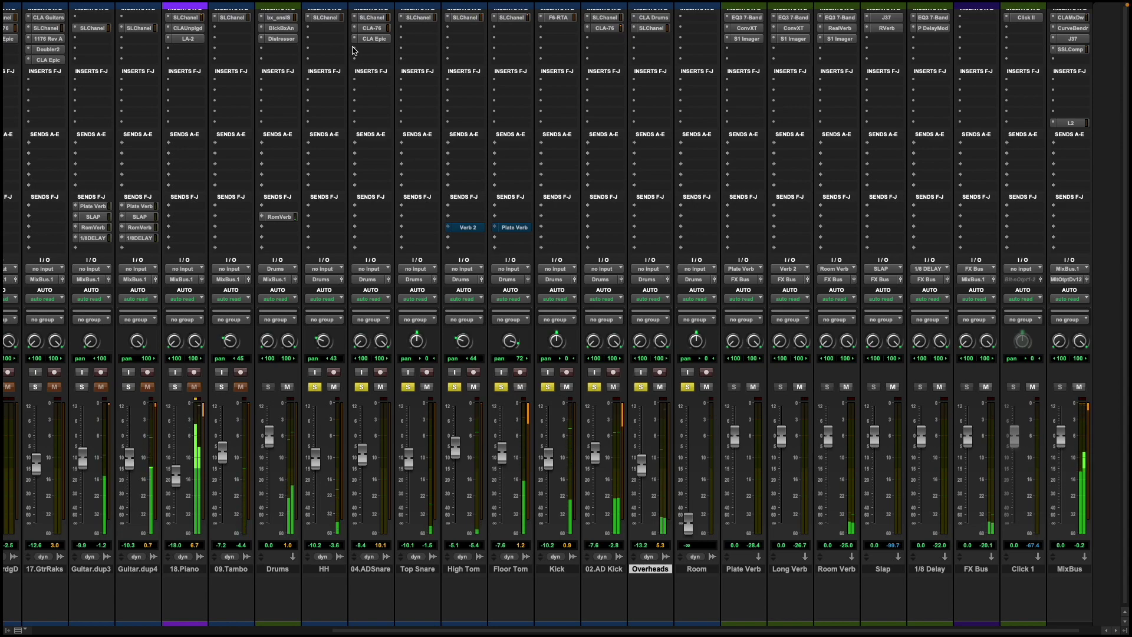
pyautogui.click(288, 19)
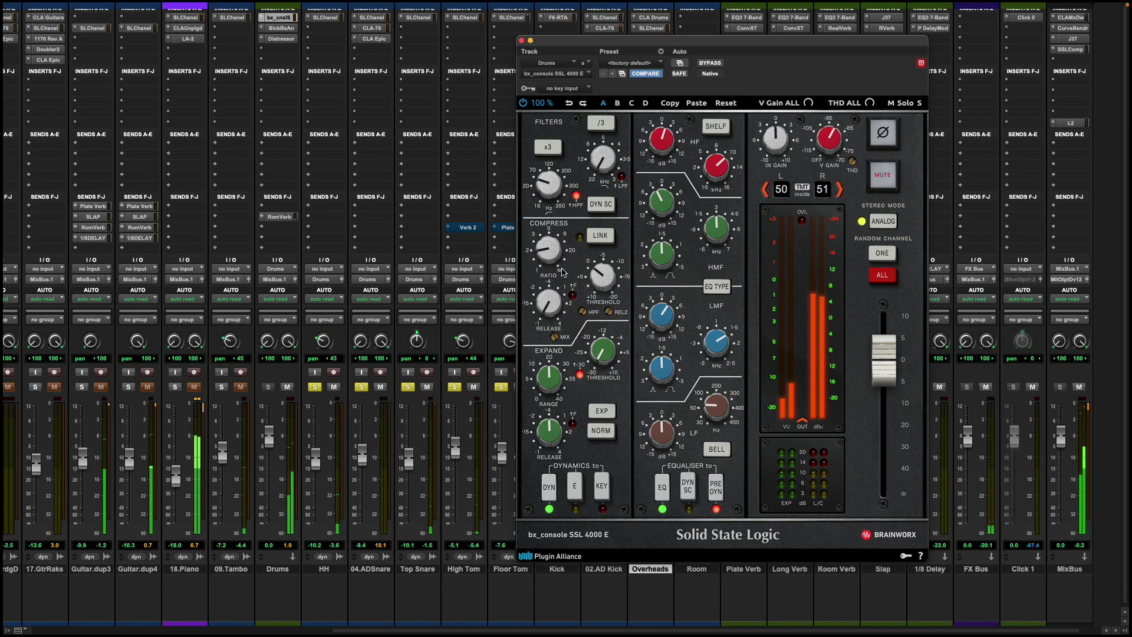
pyautogui.click(281, 28)
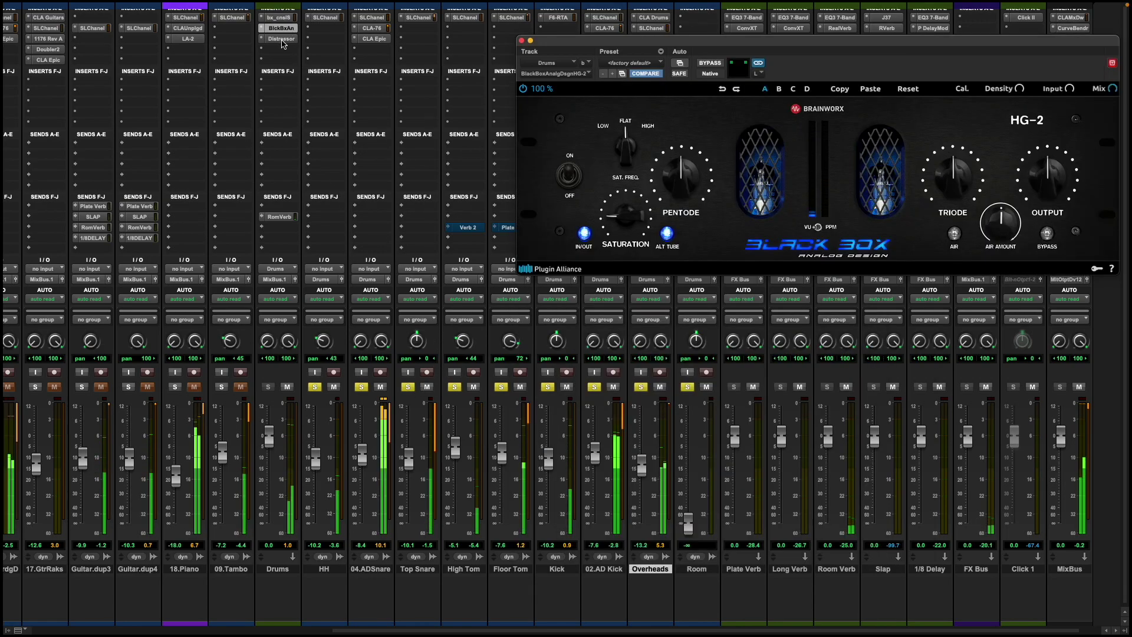
pyautogui.click(281, 39)
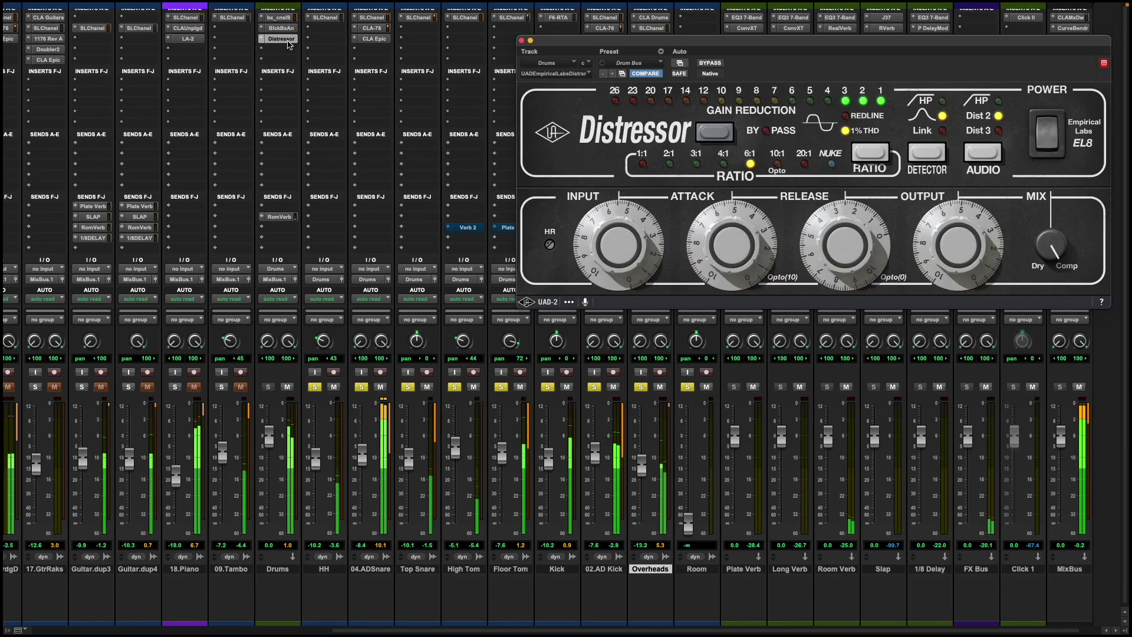
pyautogui.click(520, 41)
pyautogui.hscroll(-1, 532, 273)
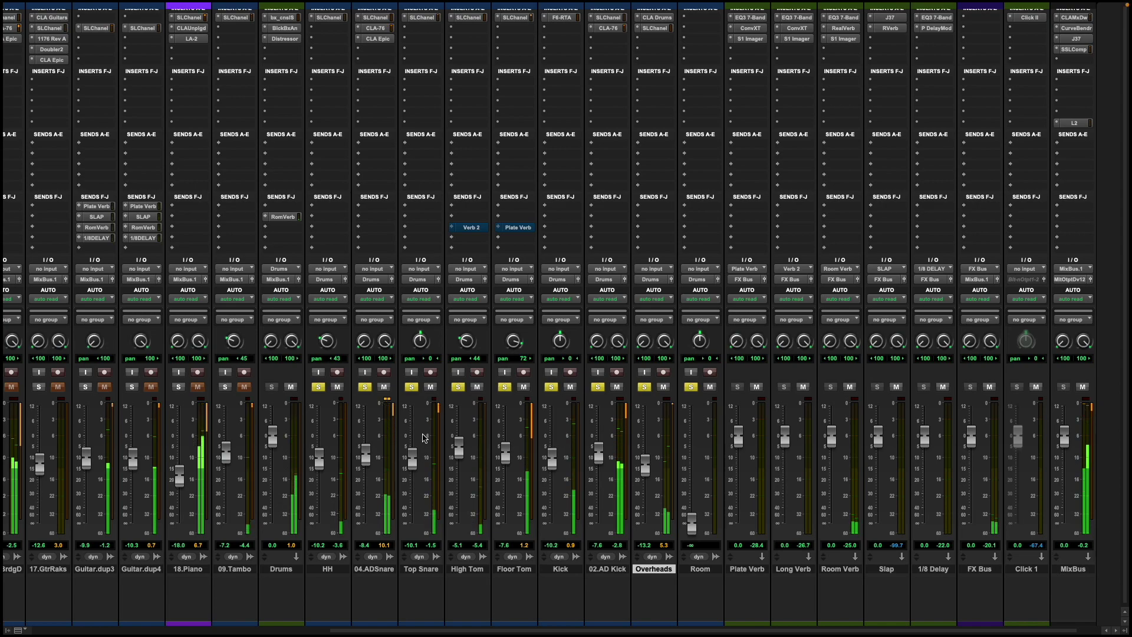
# Step: Unsolo Top Snare, keeping 04.ADSnare at -8.4 dB
pyautogui.click(411, 386)
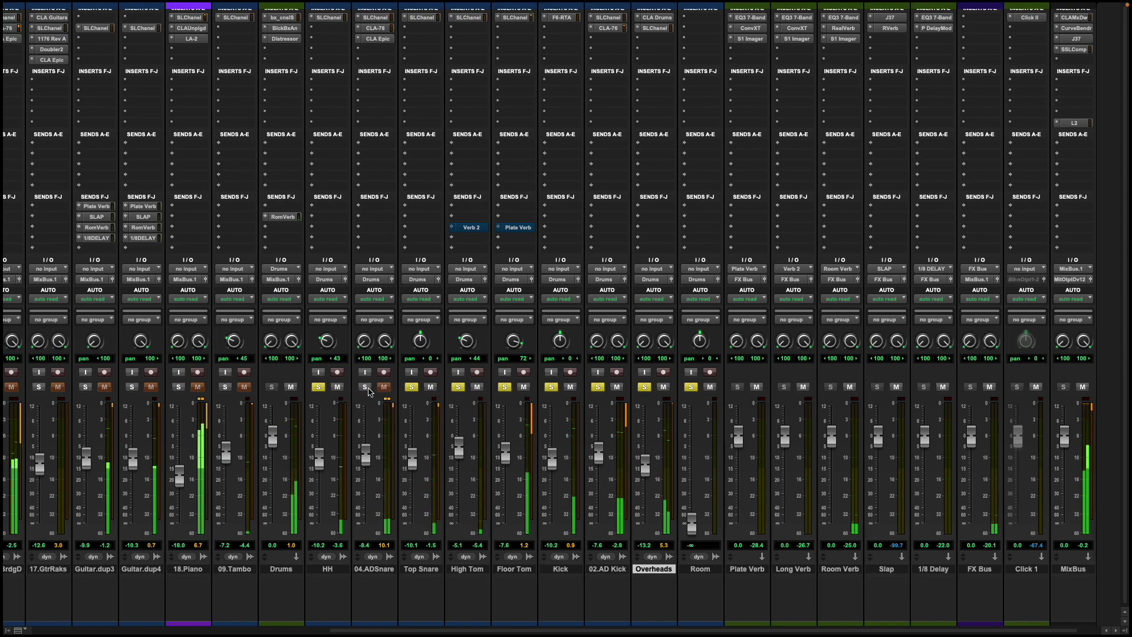
pyautogui.moveTo(367, 456)
pyautogui.mouseDown()
pyautogui.moveTo(366, 495)
pyautogui.moveTo(365, 457)
pyautogui.mouseUp()
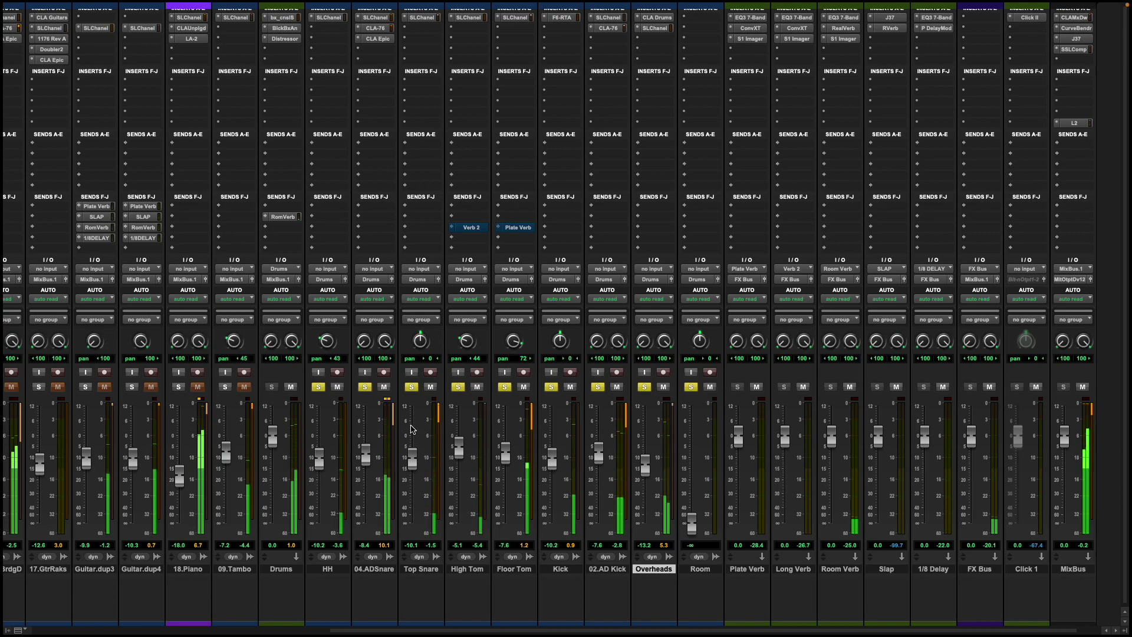
pyautogui.scroll(1, 478, 335)
pyautogui.hscroll(-1, 401, 283)
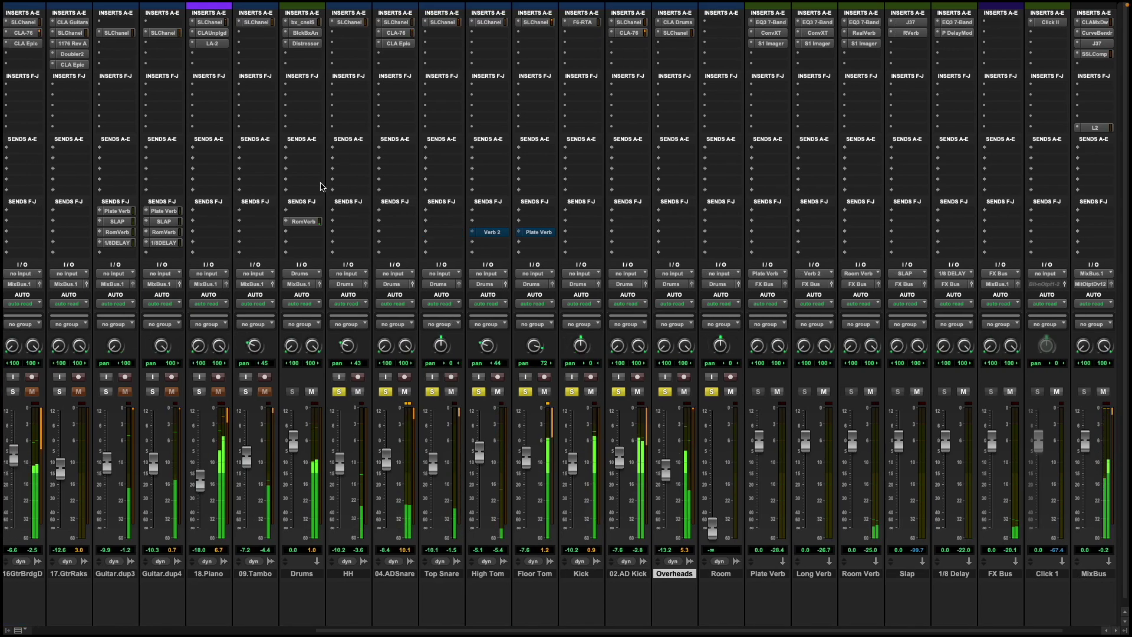
# Step: Lower the Drums bus Room Verb send to -11.0 dB, then open the bus's Distressor
pyautogui.click(315, 222)
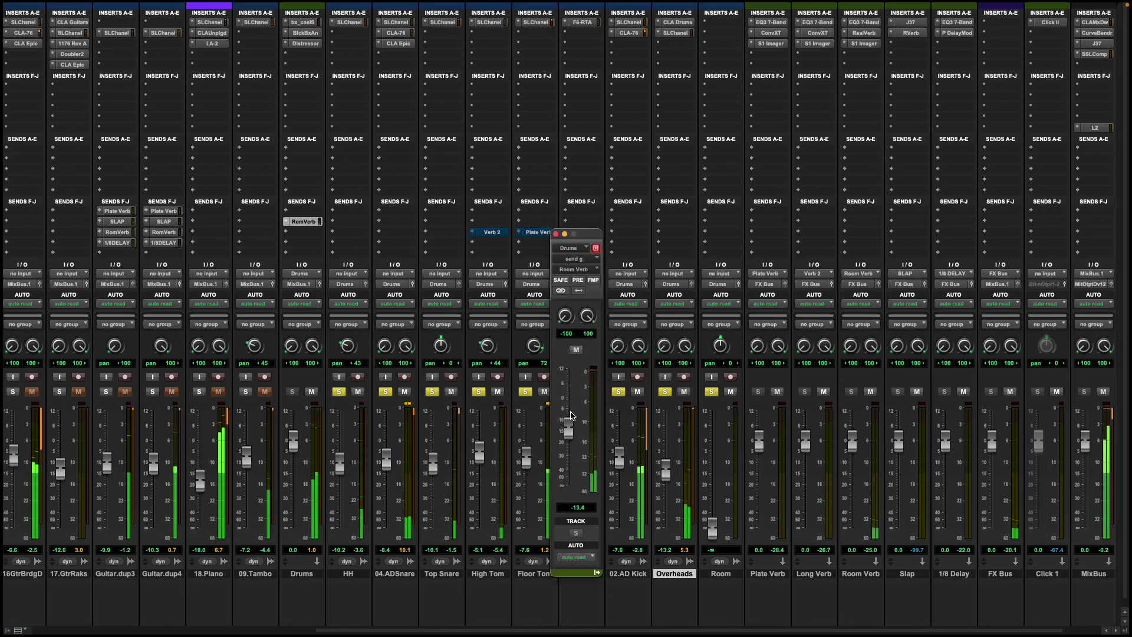
pyautogui.moveTo(569, 392); pyautogui.dragTo(569, 420)
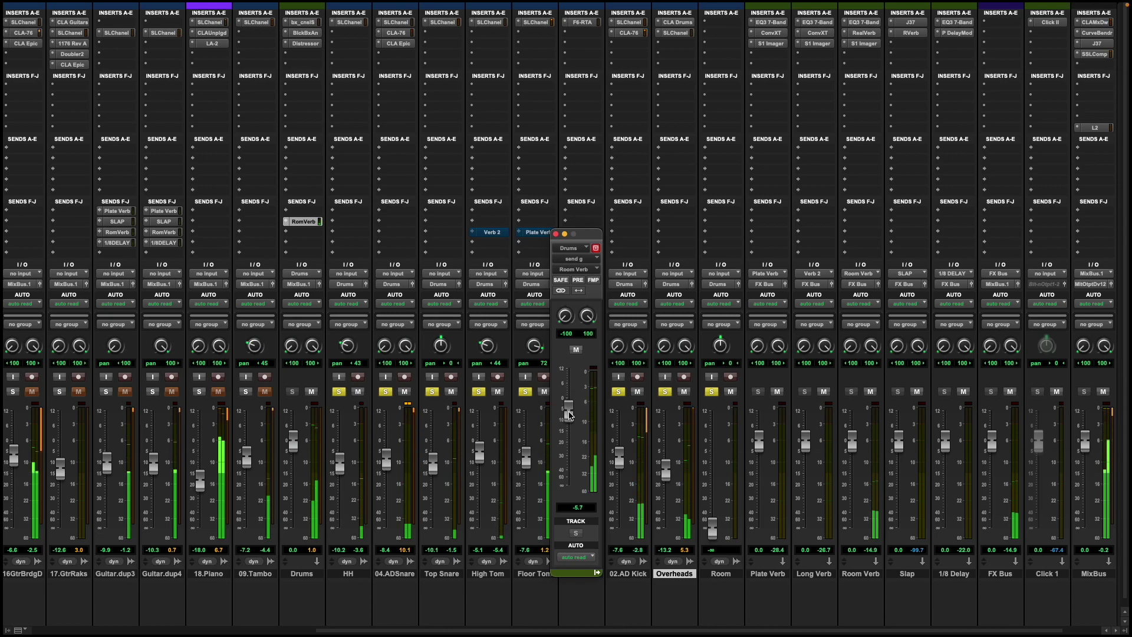
pyautogui.moveTo(569, 422); pyautogui.dragTo(569, 422)
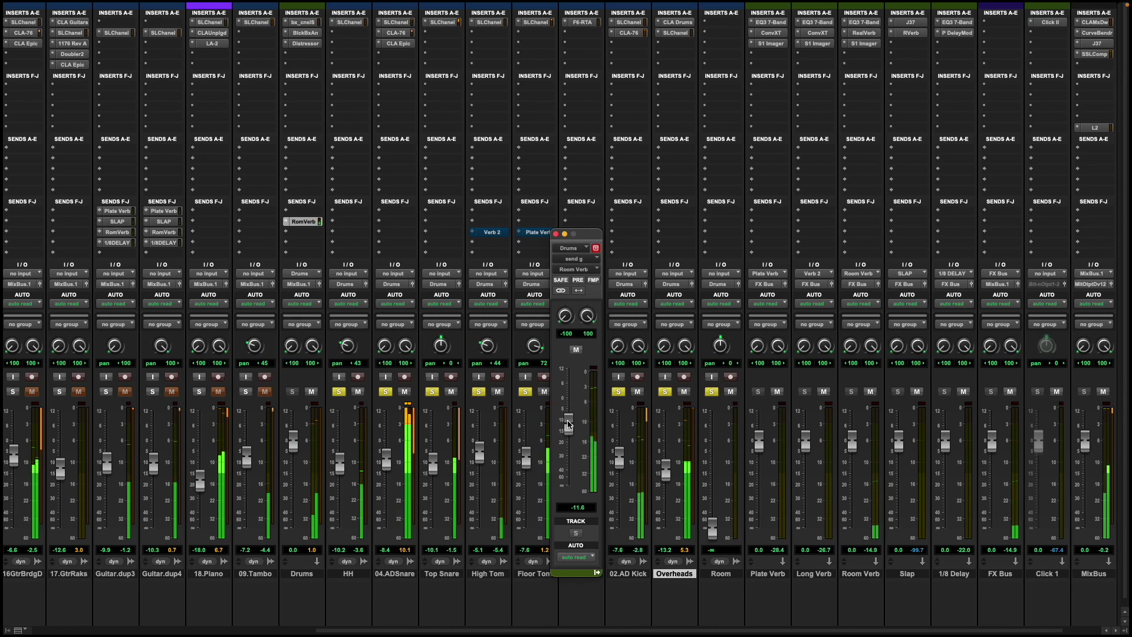
pyautogui.click(555, 234)
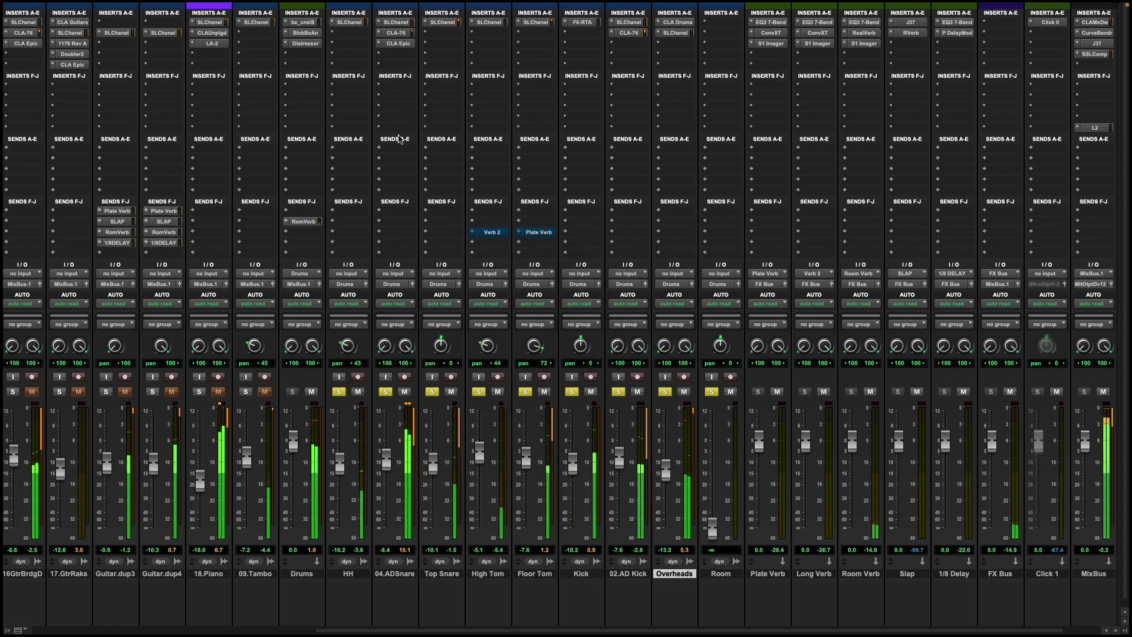
pyautogui.click(306, 43)
pyautogui.moveTo(741, 46); pyautogui.dragTo(463, 116)
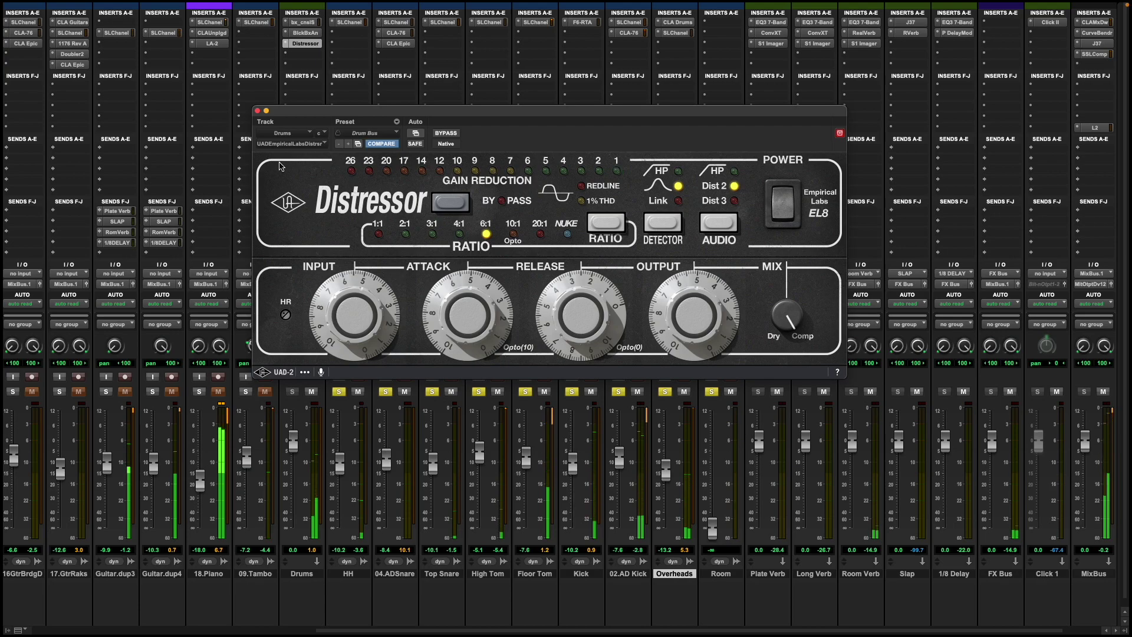
# Step: Close the Distressor and group drum channels HH through Room into Group 1
pyautogui.click(257, 110)
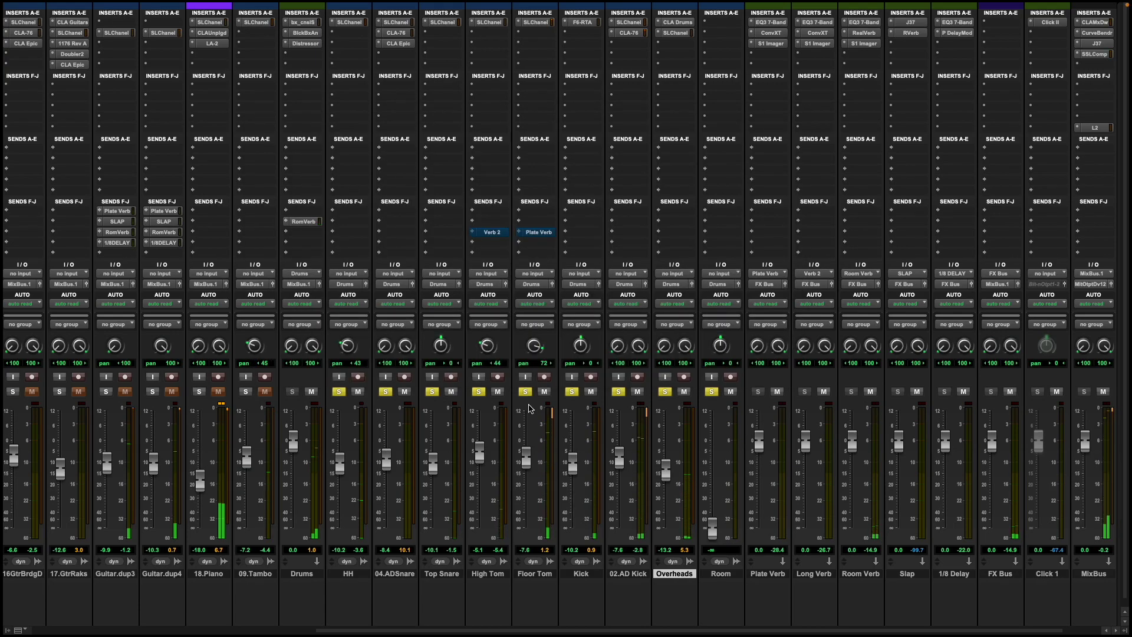
pyautogui.press('super+shift+g')
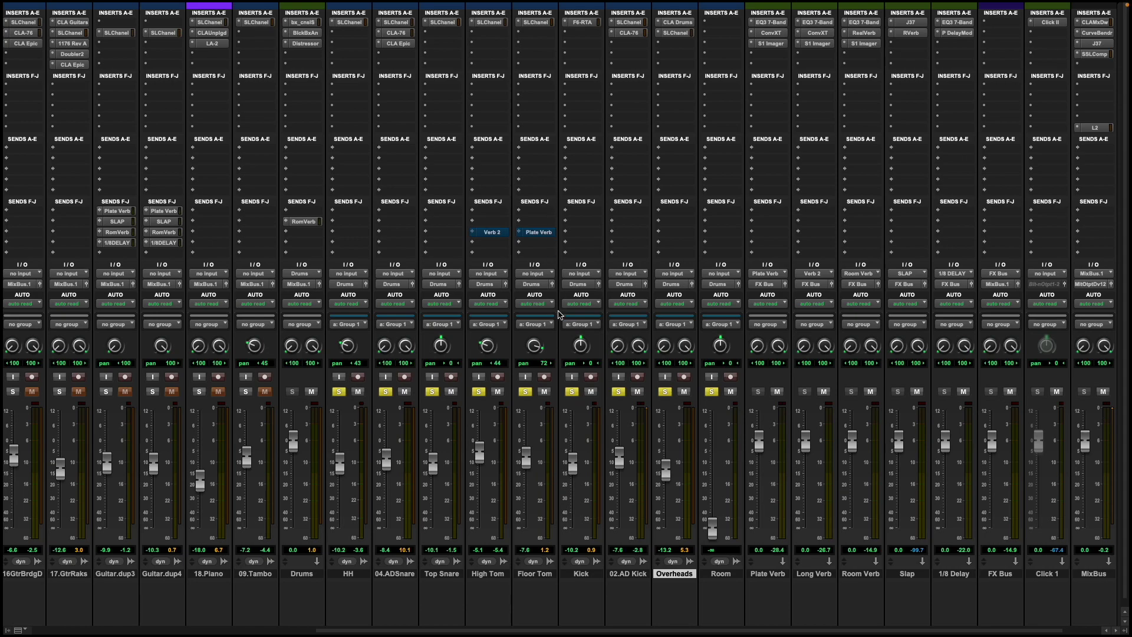
pyautogui.hscroll(-1, 560, 315)
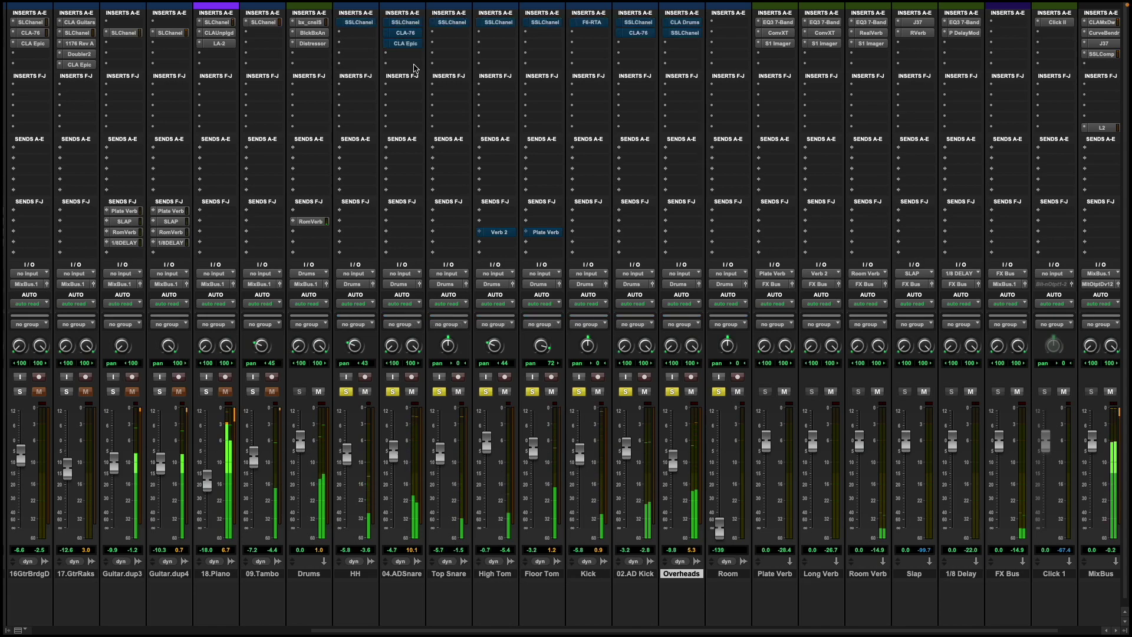
# Step: Re-enable inserts on HH, snares, toms, kicks and Overheads; pull Overheads down to -25.2 dB
pyautogui.keyDown('shift'); pyautogui.keyDown('super'); pyautogui.click(364, 23); pyautogui.keyUp('super'); pyautogui.keyUp('shift')
pyautogui.keyDown('shift'); pyautogui.keyDown('super'); pyautogui.click(409, 23); pyautogui.keyUp('super'); pyautogui.keyUp('shift')
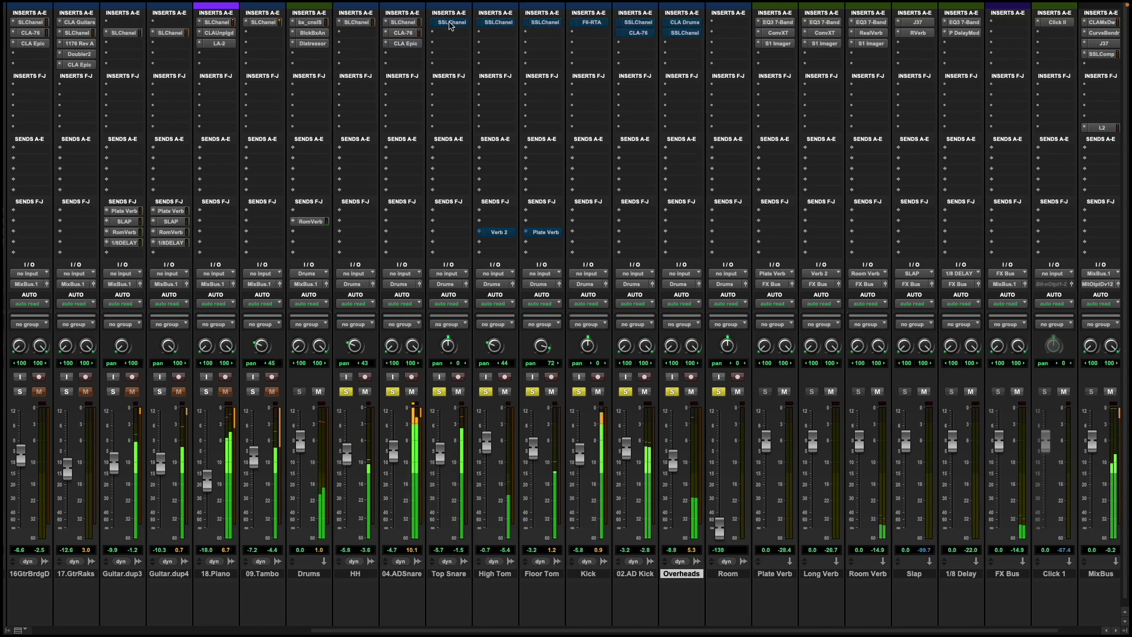
pyautogui.keyDown('shift'); pyautogui.keyDown('super'); pyautogui.click(451, 23); pyautogui.keyUp('super'); pyautogui.keyUp('shift')
pyautogui.keyDown('shift'); pyautogui.keyDown('super'); pyautogui.click(496, 23); pyautogui.keyUp('super'); pyautogui.keyUp('shift')
pyautogui.keyDown('shift'); pyautogui.keyDown('super'); pyautogui.click(543, 22); pyautogui.keyUp('super'); pyautogui.keyUp('shift')
pyautogui.keyDown('super'); pyautogui.click(589, 24); pyautogui.keyUp('super')
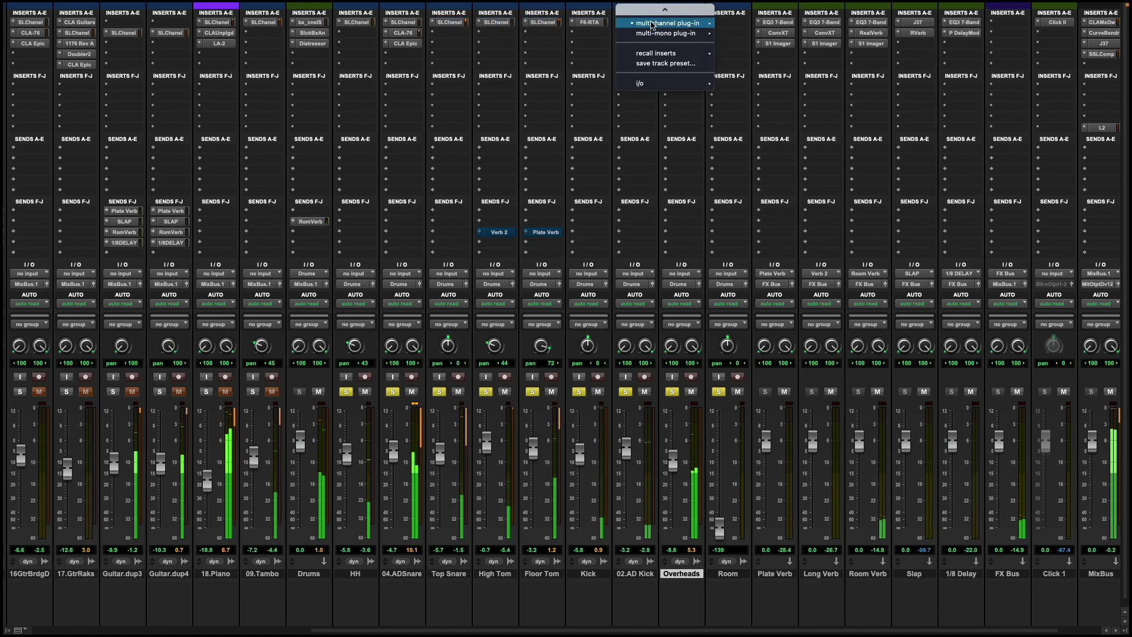
pyautogui.keyDown('super'); pyautogui.click(631, 25); pyautogui.keyUp('super')
pyautogui.keyDown('super'); pyautogui.click(674, 24); pyautogui.keyUp('super')
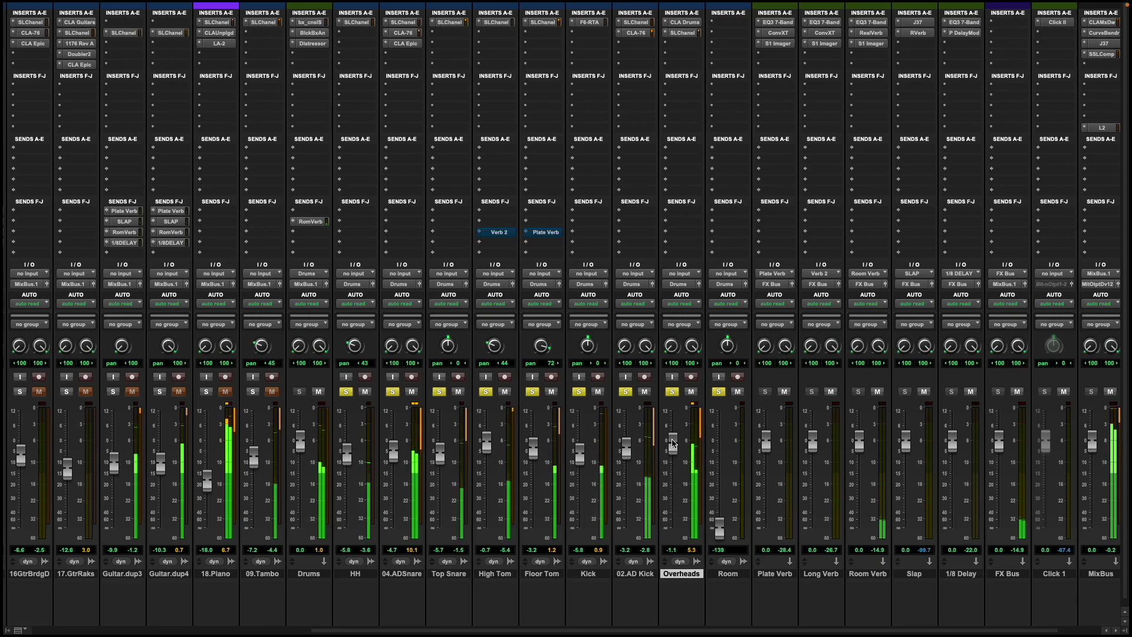
pyautogui.moveTo(674, 448); pyautogui.dragTo(675, 505)
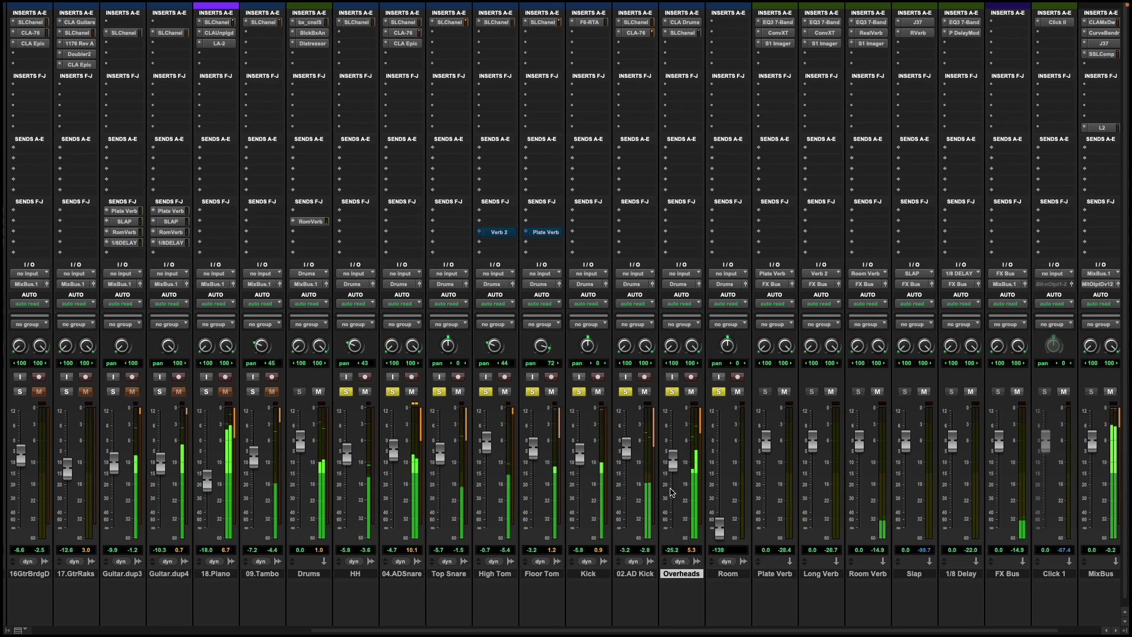